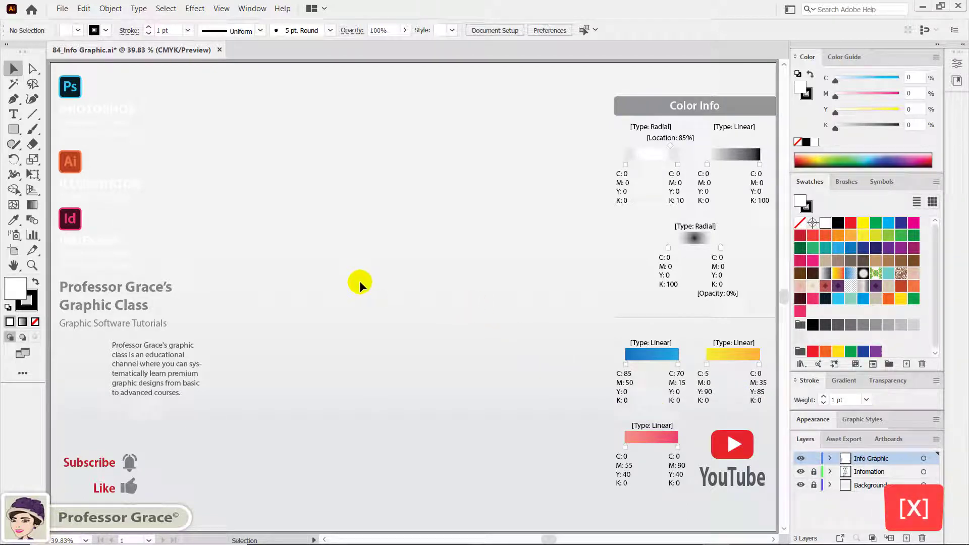
- Set the stroke to None while keeping the fill white
{"action": "key", "text": "x"}
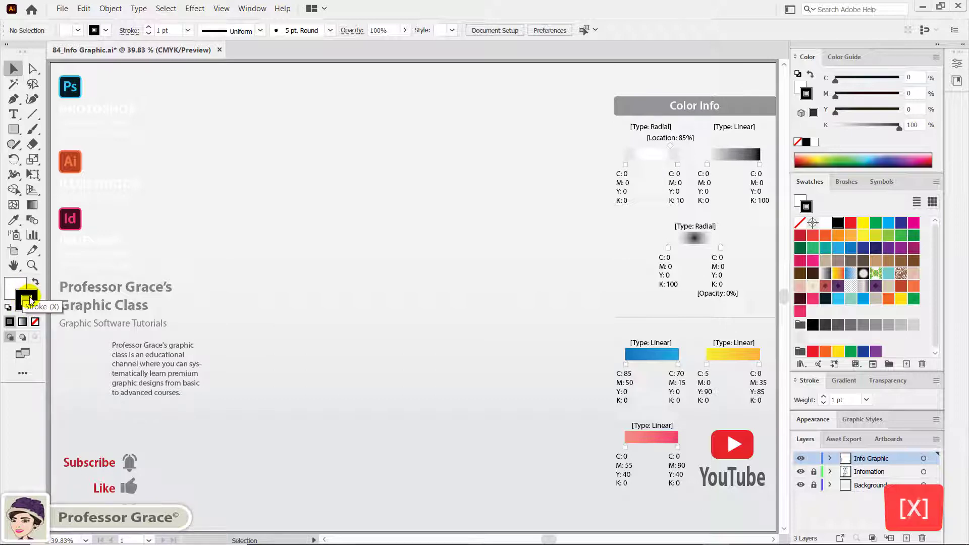
{"action": "key", "text": "slash"}
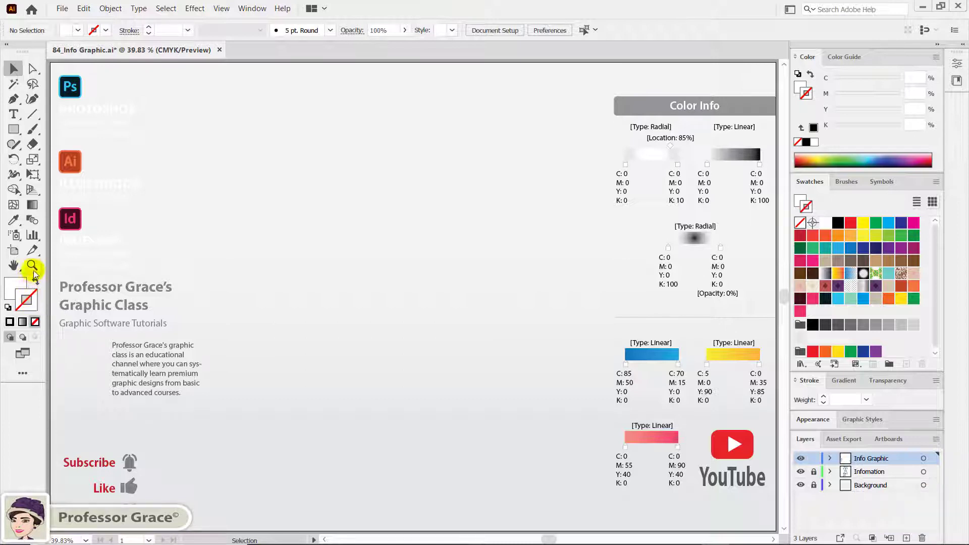
{"action": "left_click", "coordinate": [14, 129]}
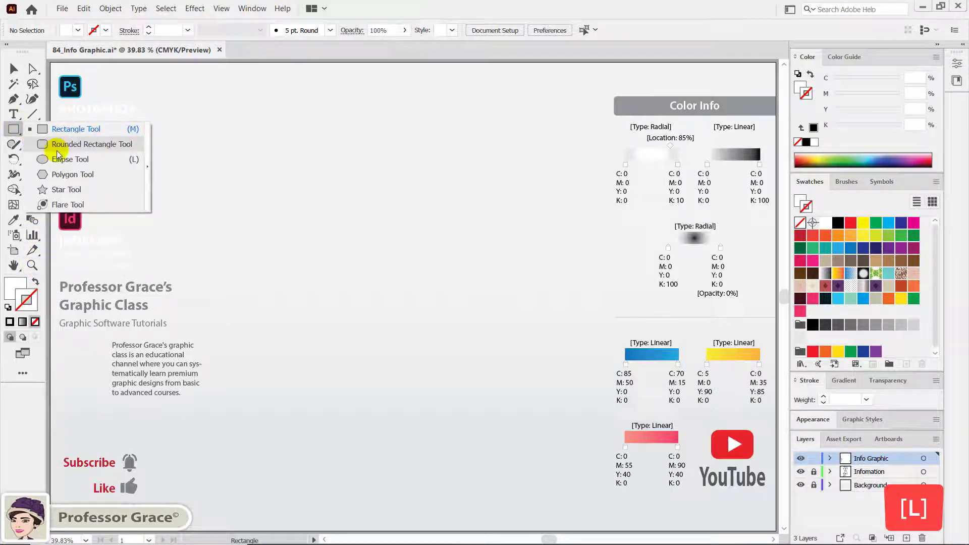
- Draw a white circle of width 32 cm and height 32 cm with the Ellipse tool
{"action": "left_click", "coordinate": [63, 159]}
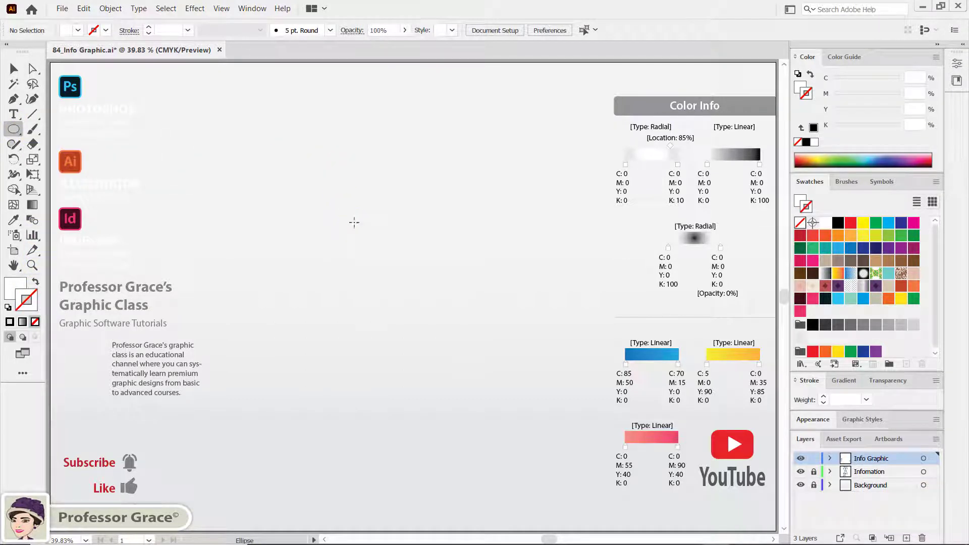
{"action": "left_click", "coordinate": [354, 223]}
{"action": "left_click_drag", "start_coordinate": [573, 260], "coordinate": [413, 239]}
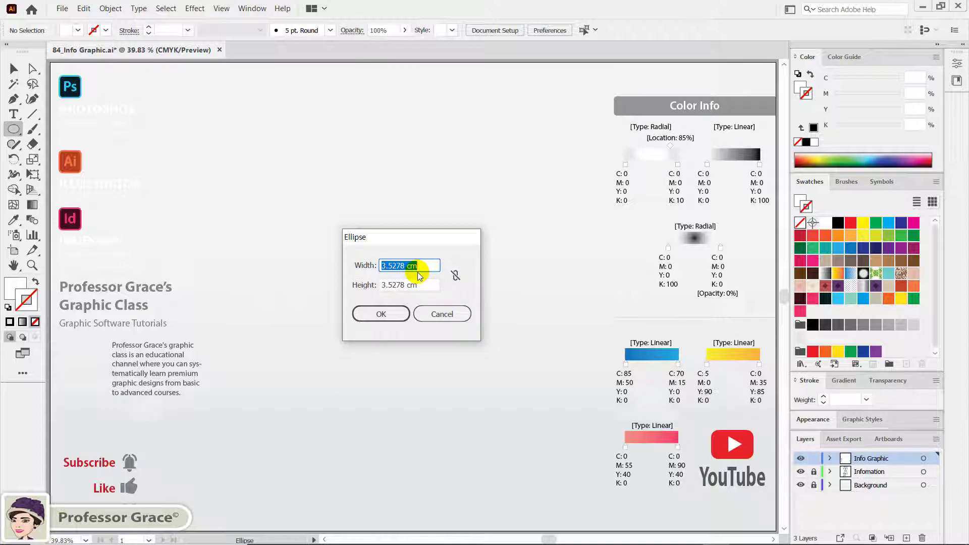
{"action": "type", "text": "32"}
{"action": "key", "text": "Tab"}
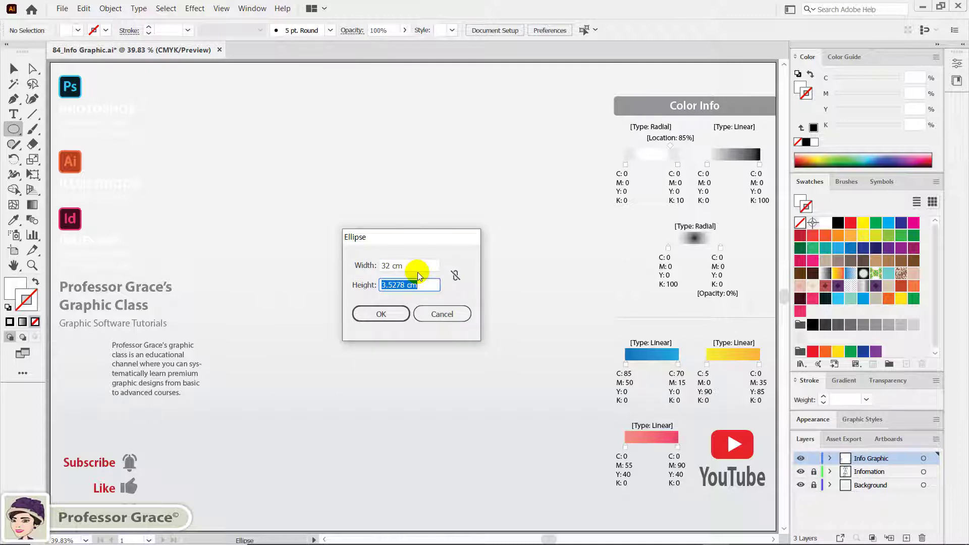
{"action": "type", "text": "32"}
{"action": "key", "text": "Tab"}
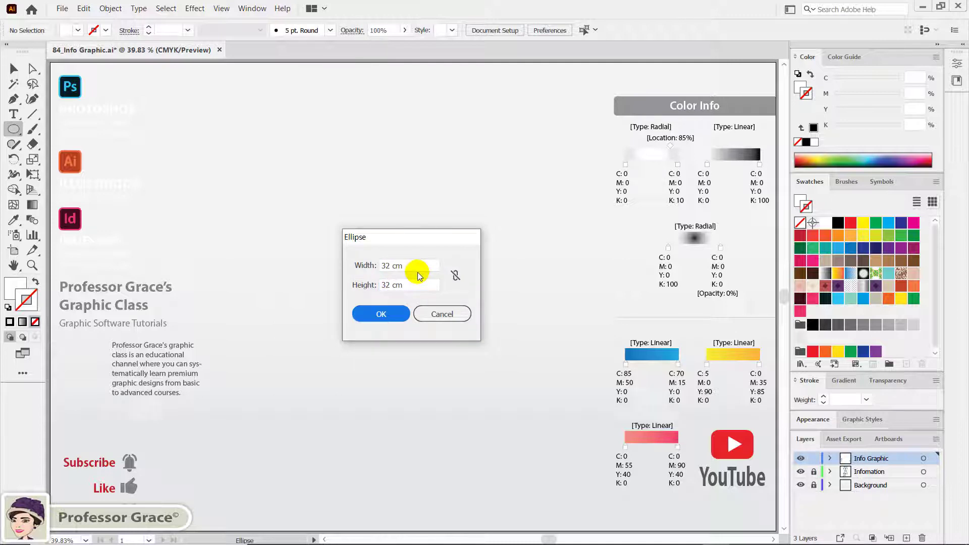
{"action": "left_click", "coordinate": [393, 314]}
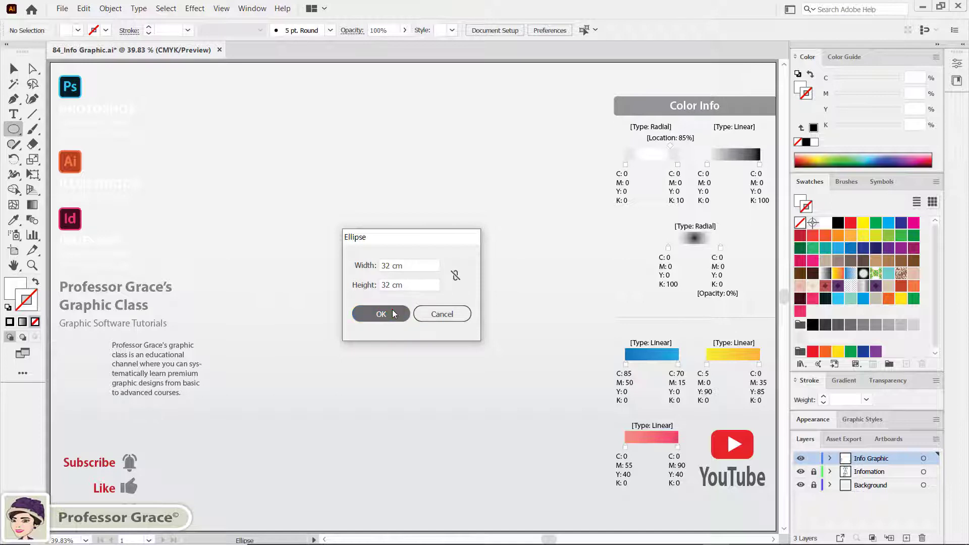
{"action": "left_click", "coordinate": [393, 311]}
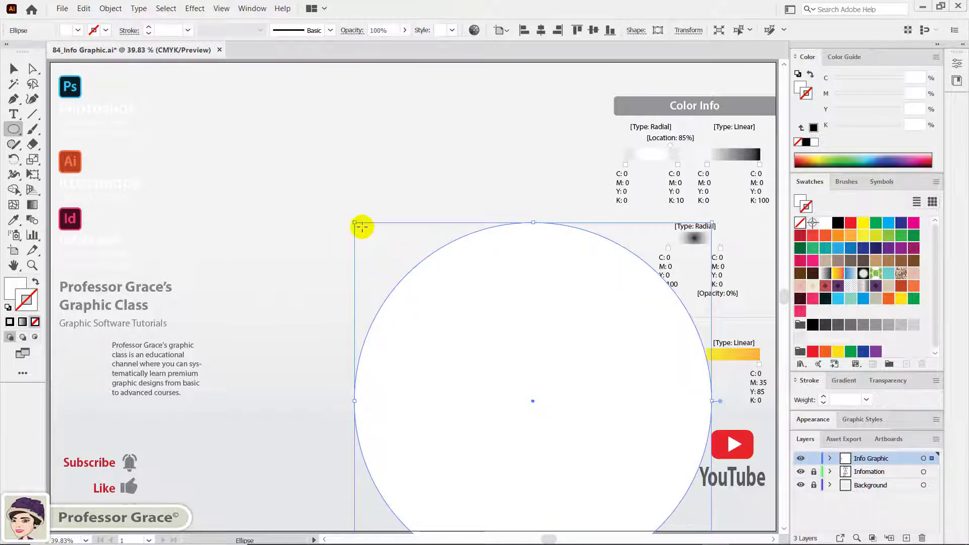
- Align the circle to the artboard, centring it horizontally and vertically
{"action": "left_click", "coordinate": [505, 35]}
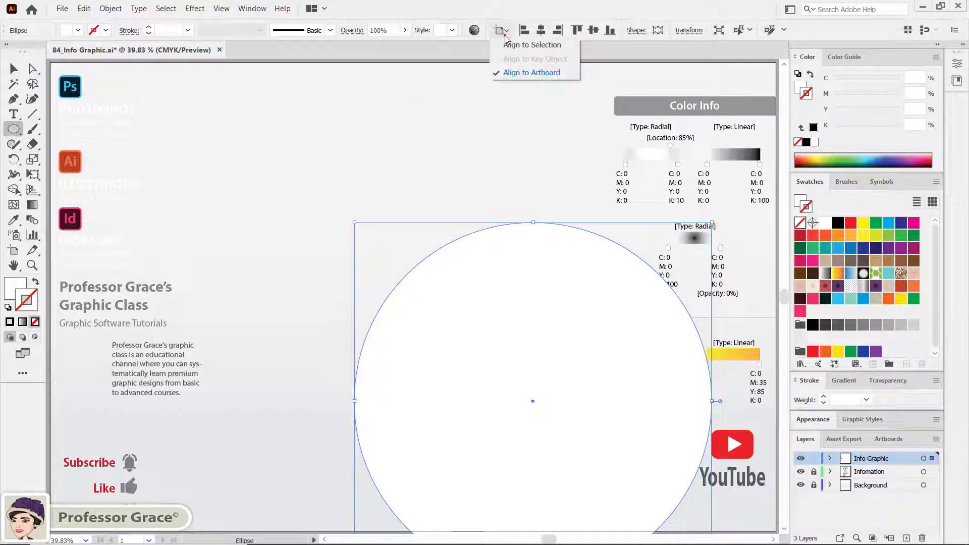
{"action": "left_click", "coordinate": [515, 71]}
{"action": "left_click", "coordinate": [541, 32]}
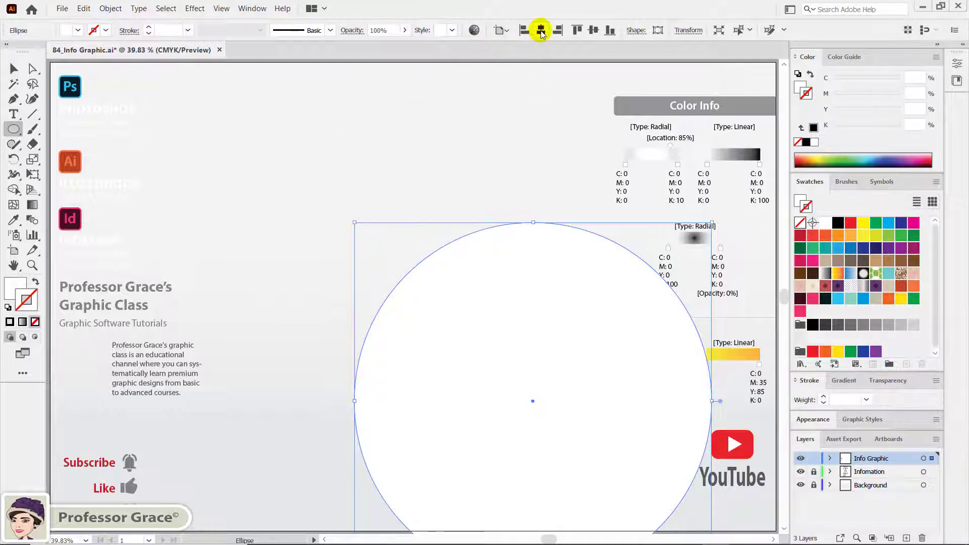
{"action": "left_click", "coordinate": [540, 33]}
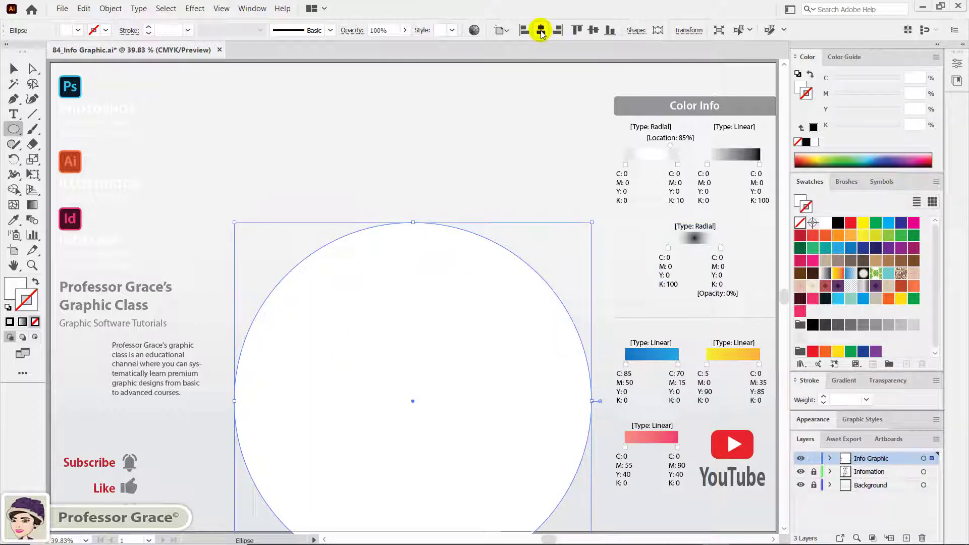
{"action": "left_click", "coordinate": [595, 31]}
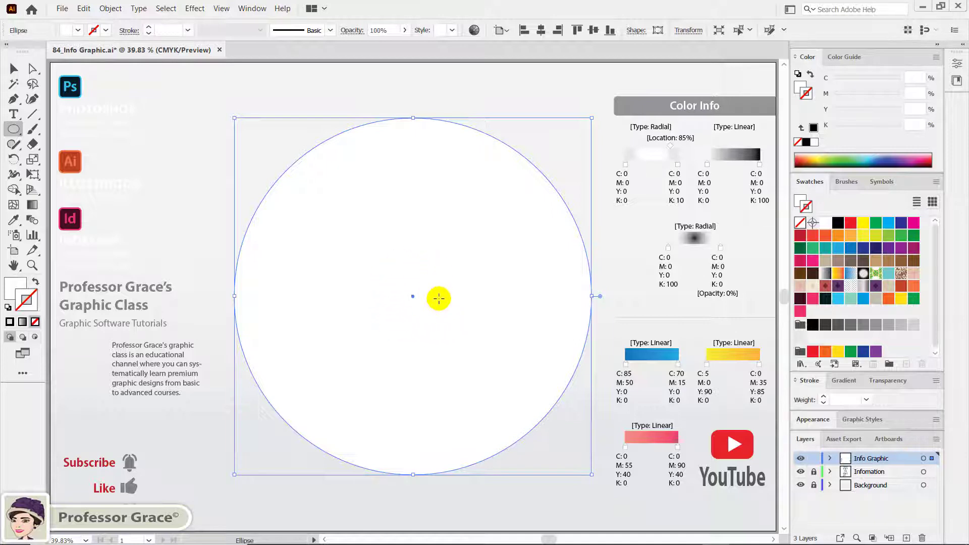
- Lock the original circle and paste a copy directly in front of it
{"action": "key", "text": "ctrl+c"}
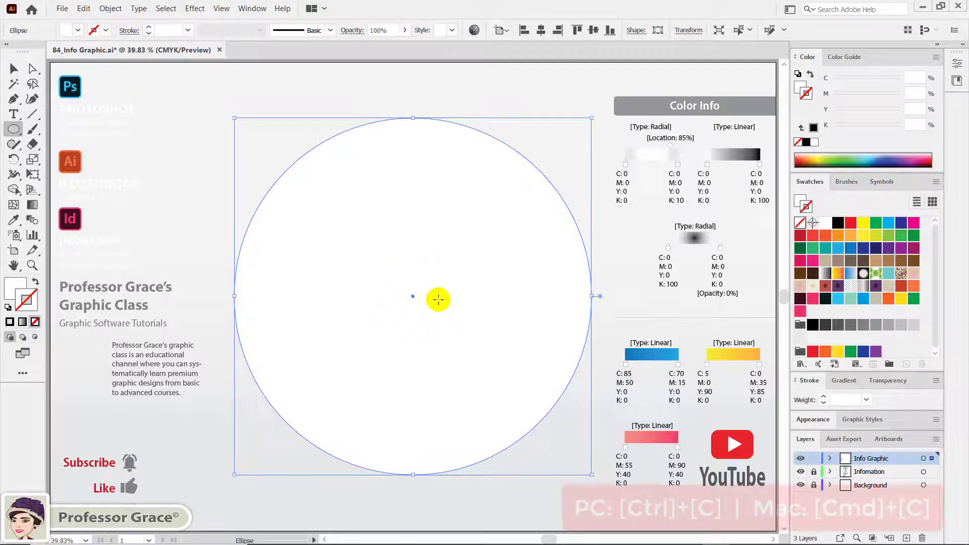
{"action": "key", "text": "ctrl"}
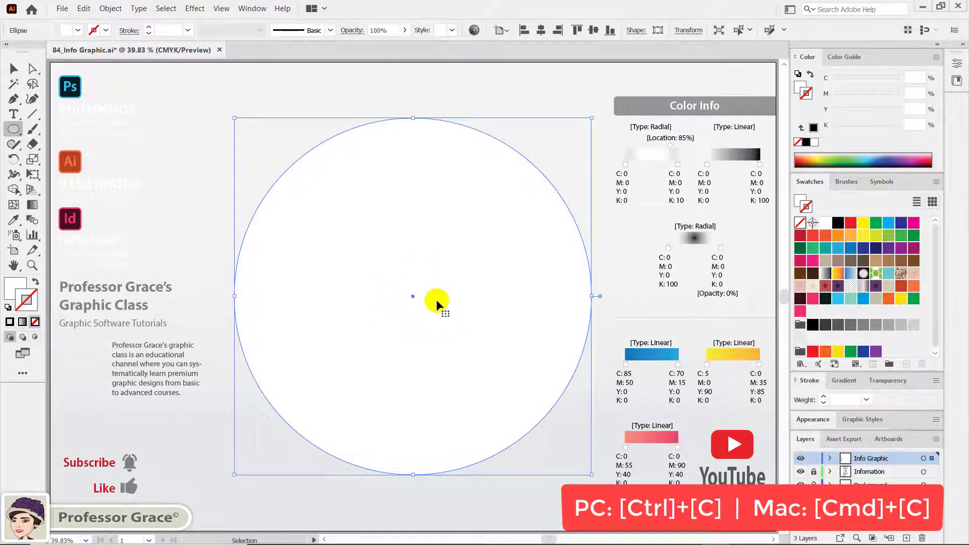
{"action": "key", "text": "ctrl+2"}
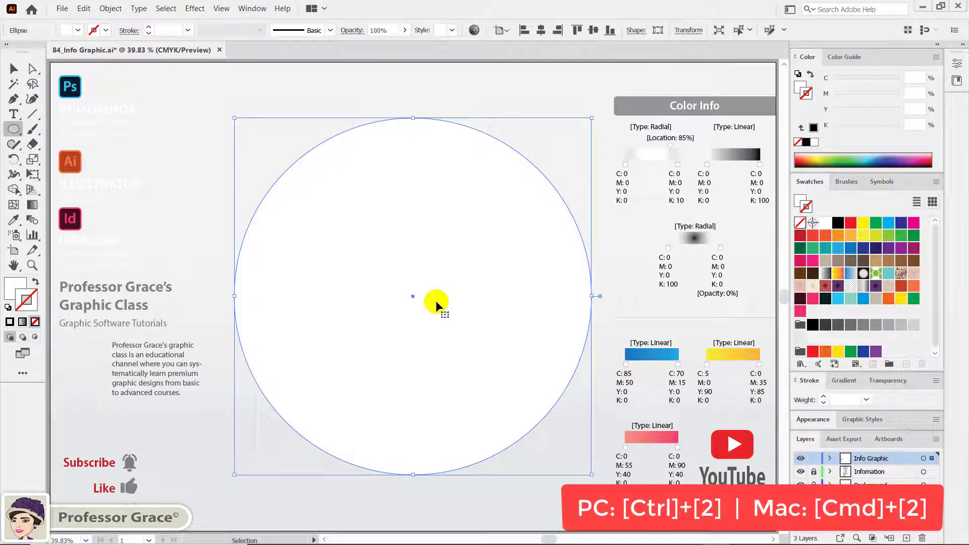
{"action": "key", "text": "ctrl+2"}
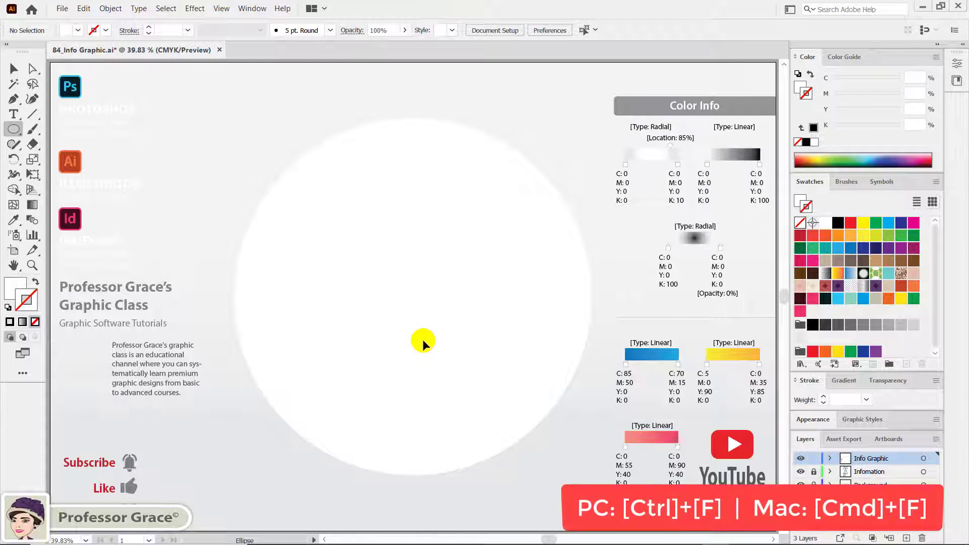
{"action": "key", "text": "ctrl+f"}
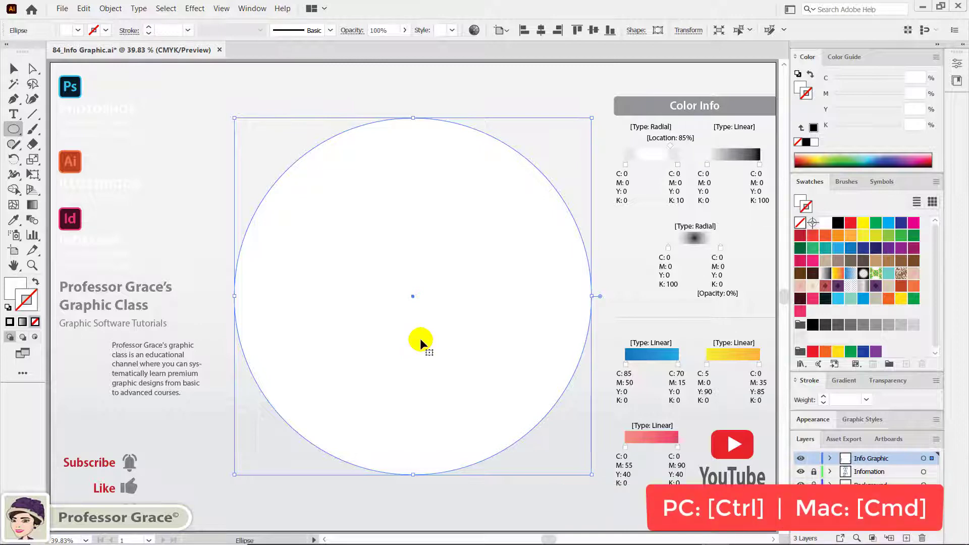
- Deselect and set drawing colours to no fill with a black stroke
{"action": "left_click", "coordinate": [576, 198], "text": "ctrl"}
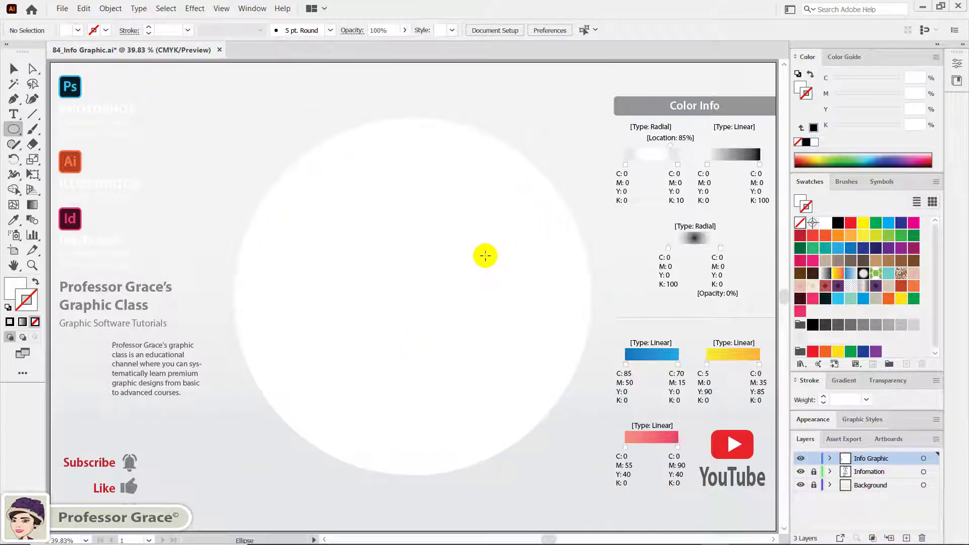
{"action": "key", "text": "shift+x"}
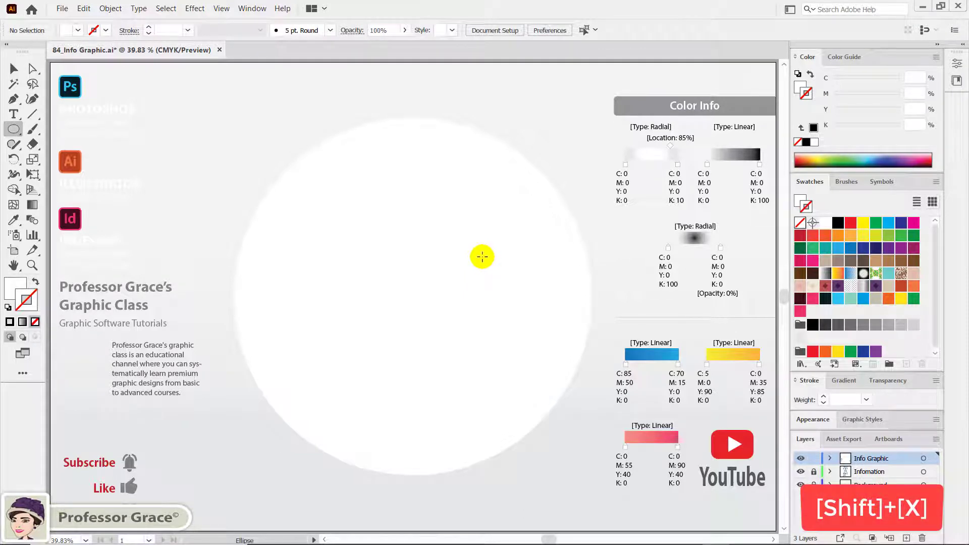
{"action": "key", "text": "shift+x"}
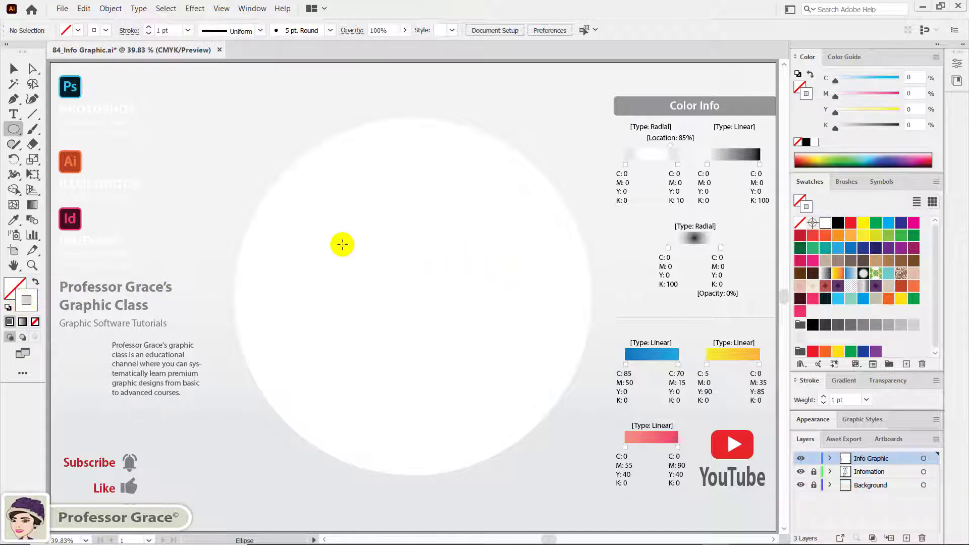
{"action": "left_click", "coordinate": [837, 224]}
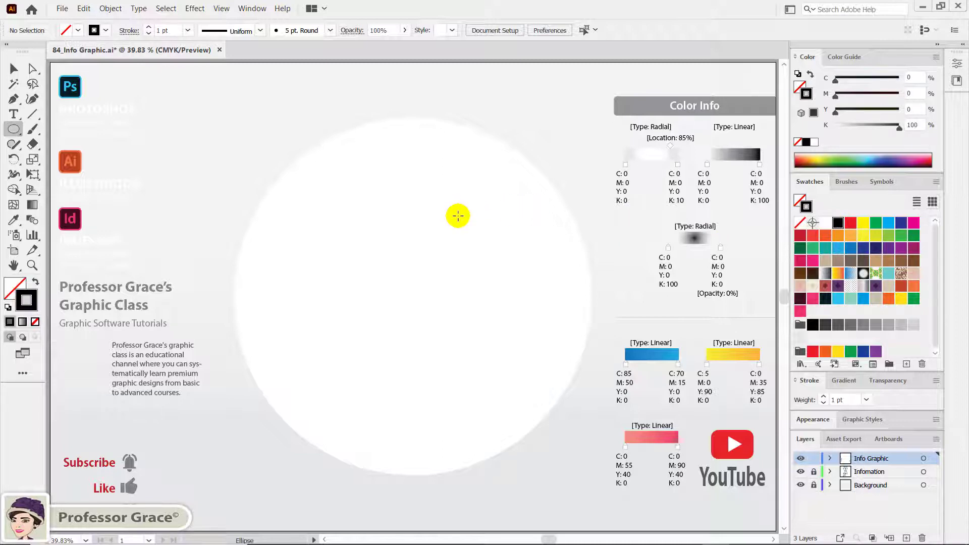
- Draw a vertical line spanning the circle's full height
{"action": "left_click", "coordinate": [39, 118]}
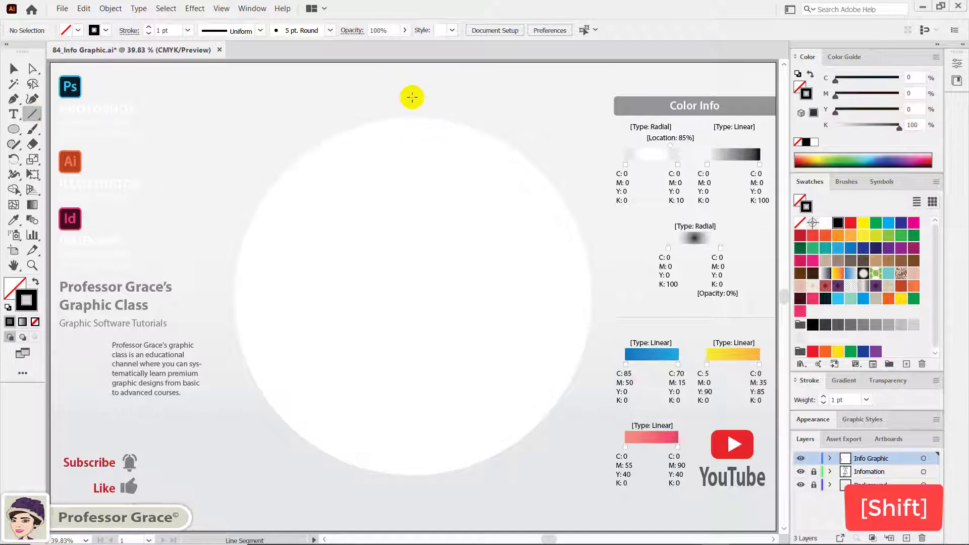
{"action": "left_click_drag", "start_coordinate": [413, 97], "coordinate": [397, 497]}
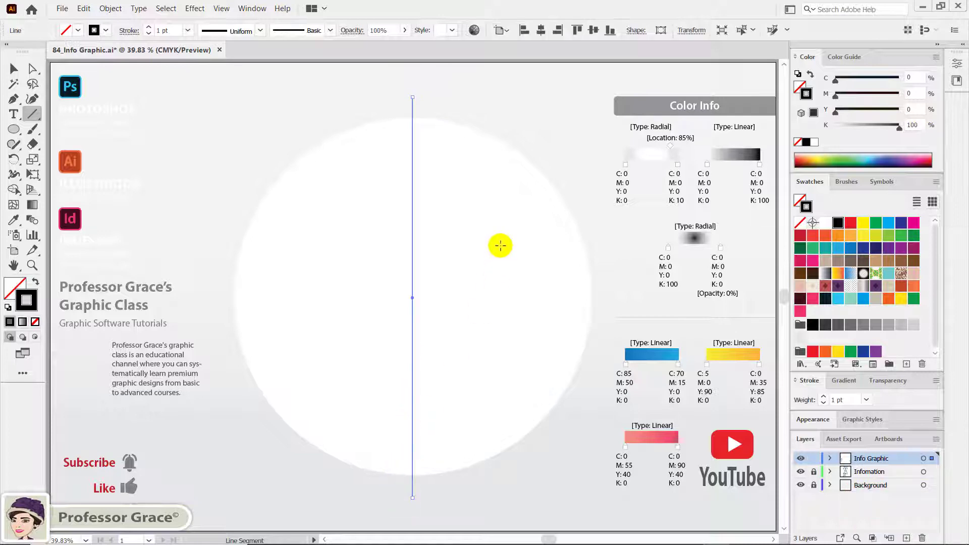
{"action": "key", "text": "v"}
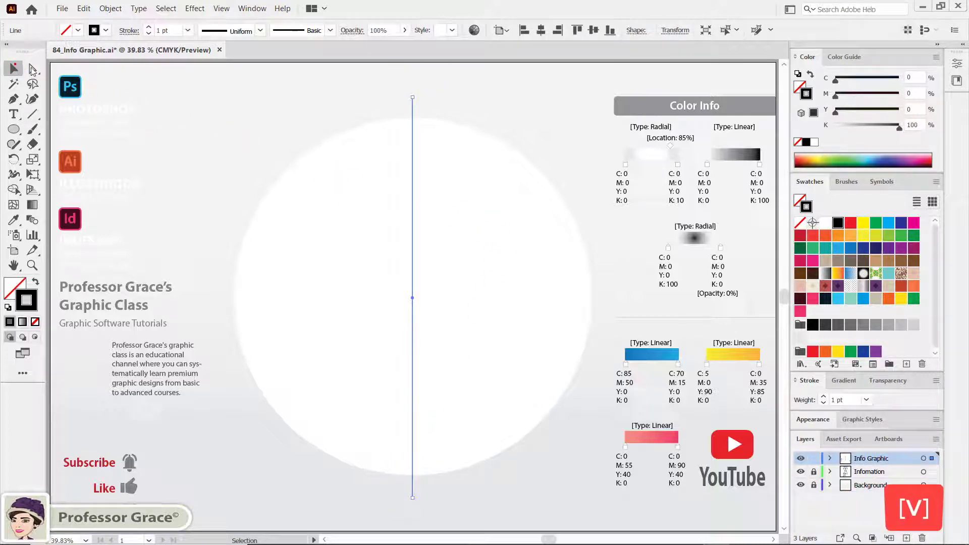
- Align the line's centre to the circle, using the circle as key object
{"action": "left_click", "coordinate": [267, 113]}
{"action": "left_click_drag", "start_coordinate": [302, 103], "coordinate": [462, 215]}
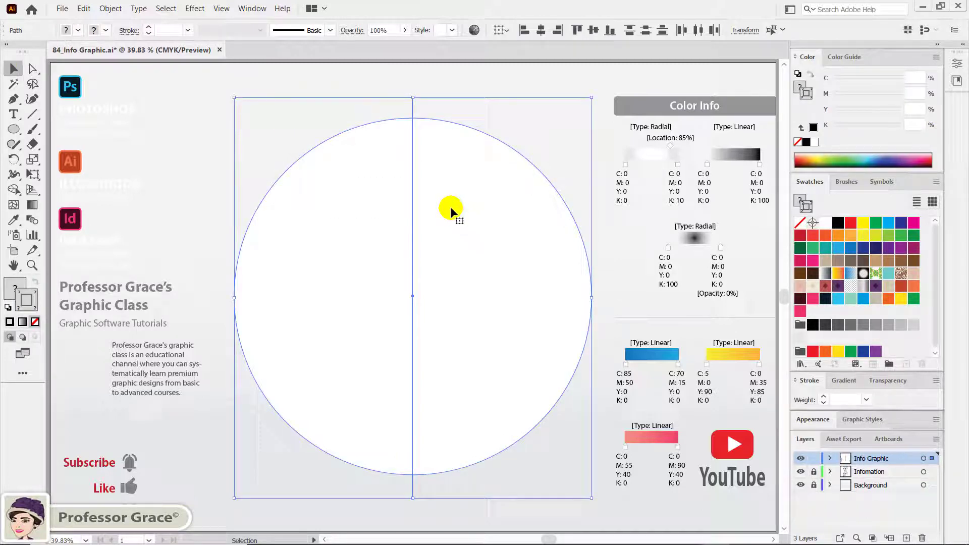
{"action": "left_click", "coordinate": [502, 30]}
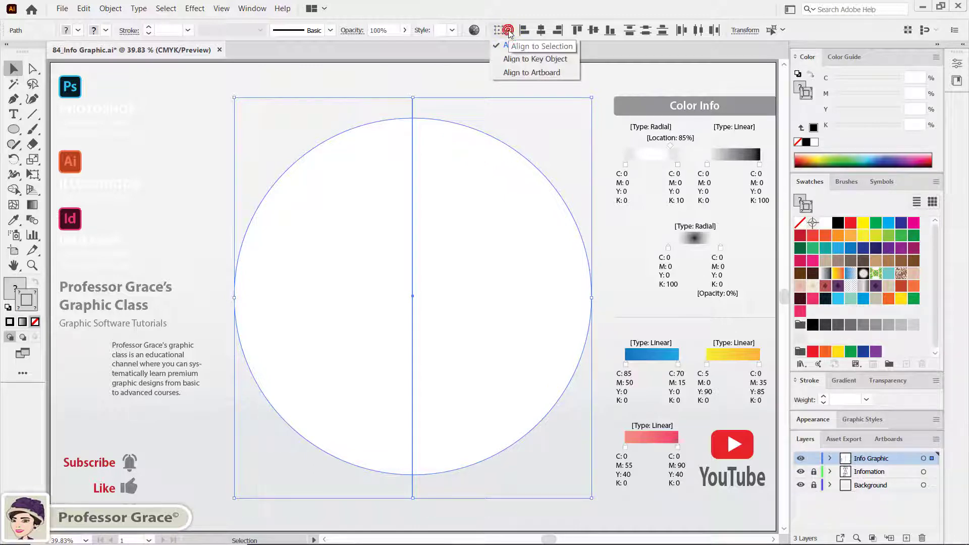
{"action": "left_click", "coordinate": [526, 59]}
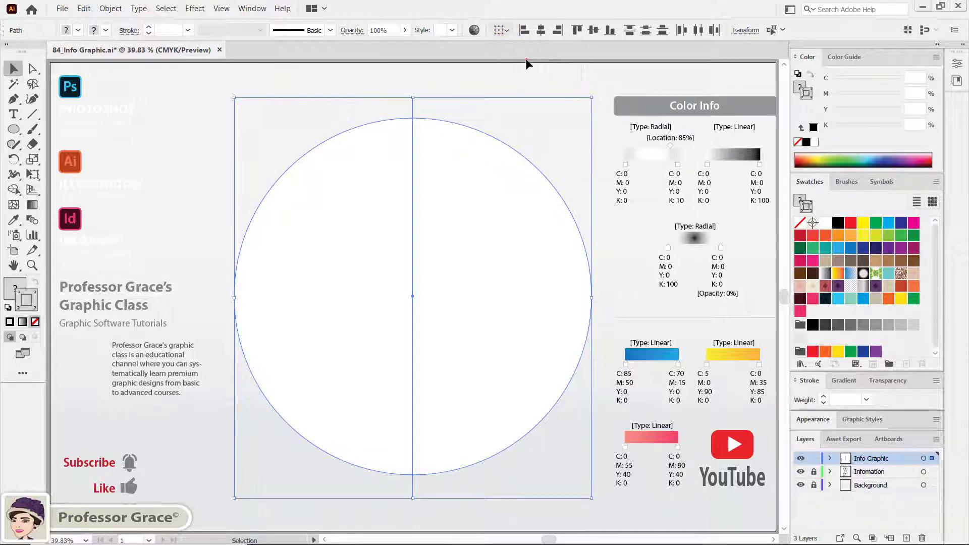
{"action": "left_click", "coordinate": [471, 199]}
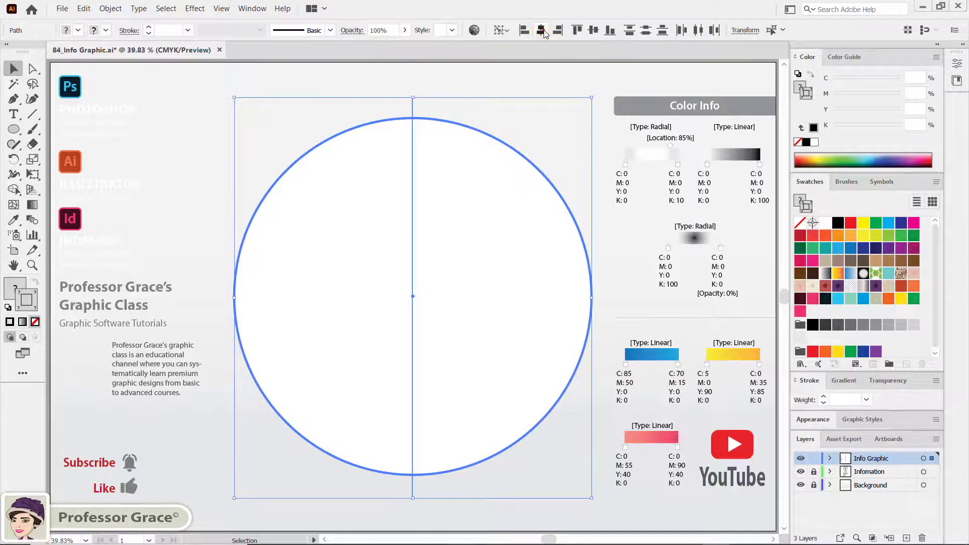
{"action": "left_click", "coordinate": [591, 31]}
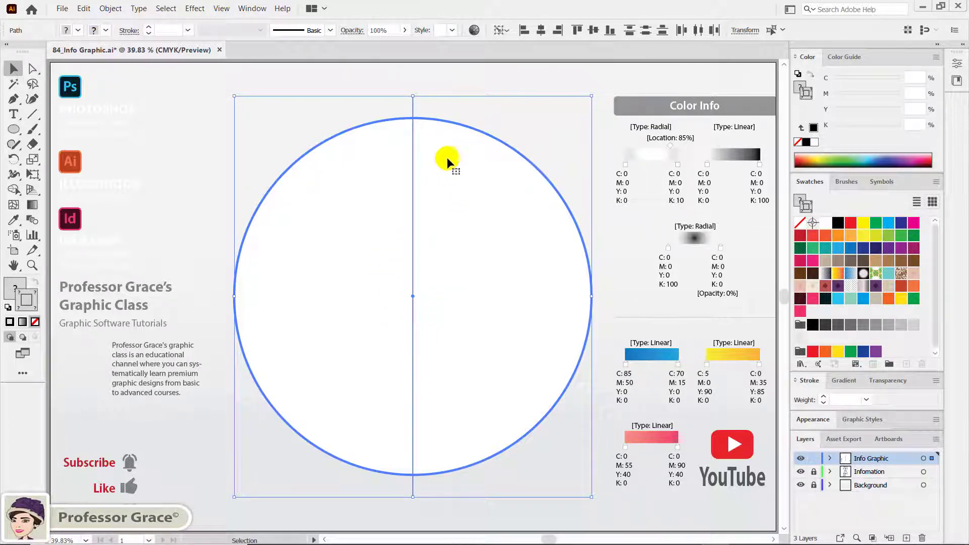
{"action": "left_click", "coordinate": [454, 88]}
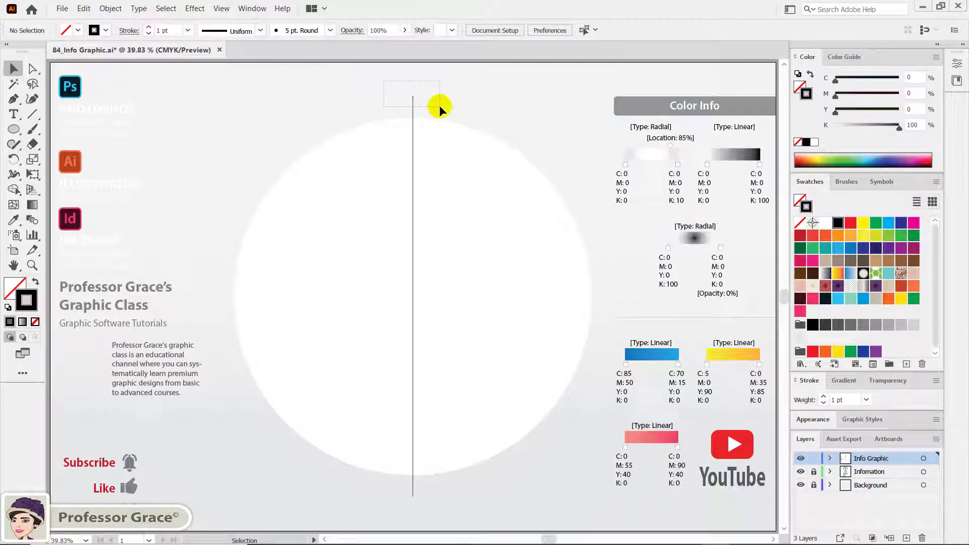
- Make two copies of the vertical line, each rotated a further 60°, forming six spokes
{"action": "left_click", "coordinate": [414, 107]}
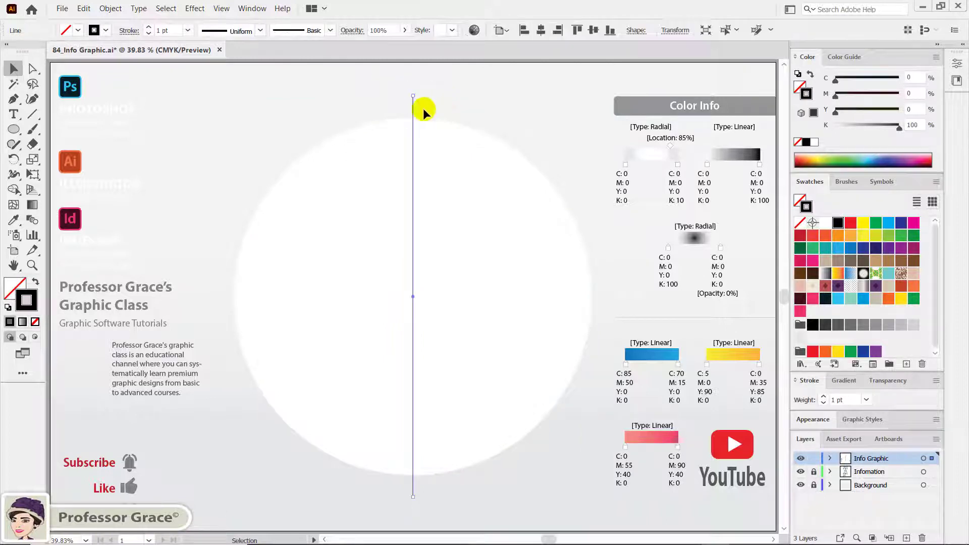
{"action": "double_click", "coordinate": [15, 160]}
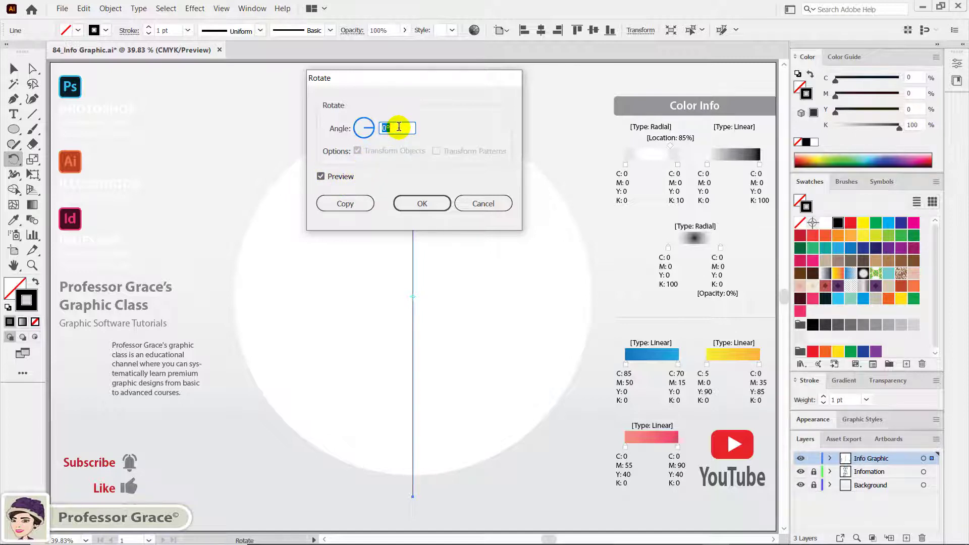
{"action": "type", "text": "60"}
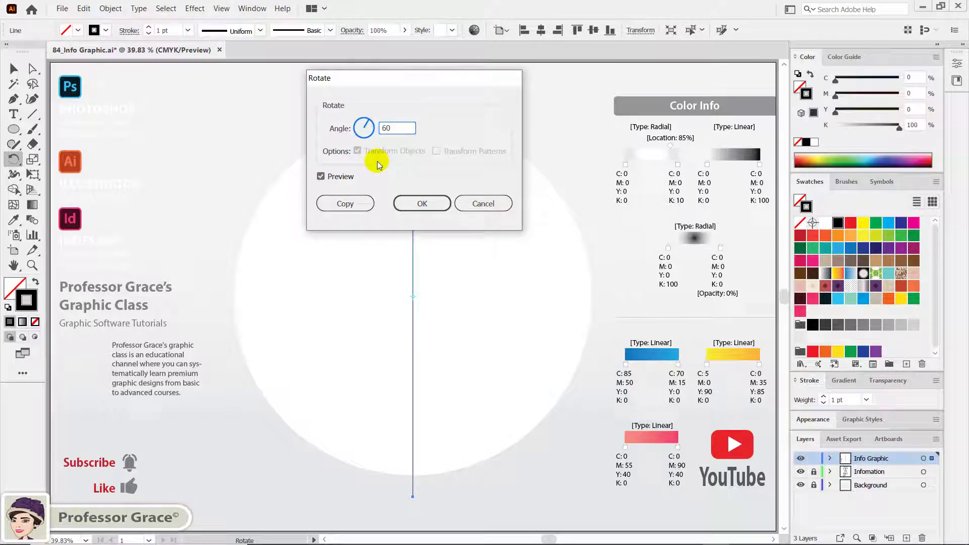
{"action": "left_click", "coordinate": [347, 203]}
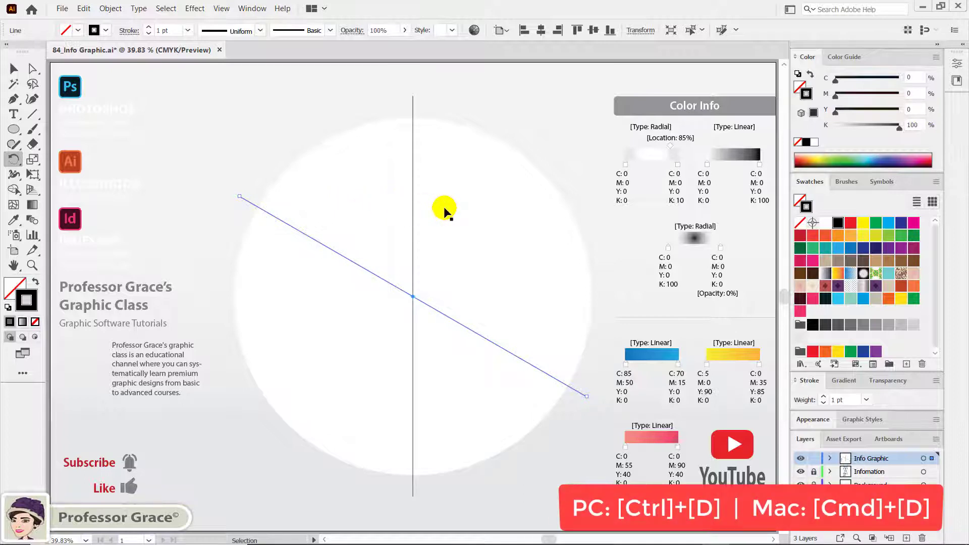
{"action": "key", "text": "ctrl+d"}
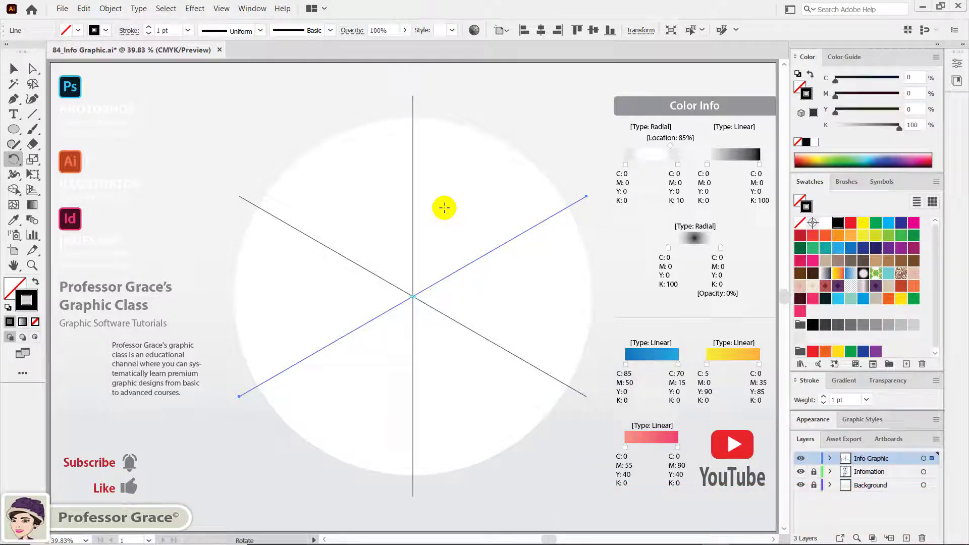
- Show the Pathfinder panel and marquee-select the circle copy with all three lines
{"action": "left_click", "coordinate": [252, 9]}
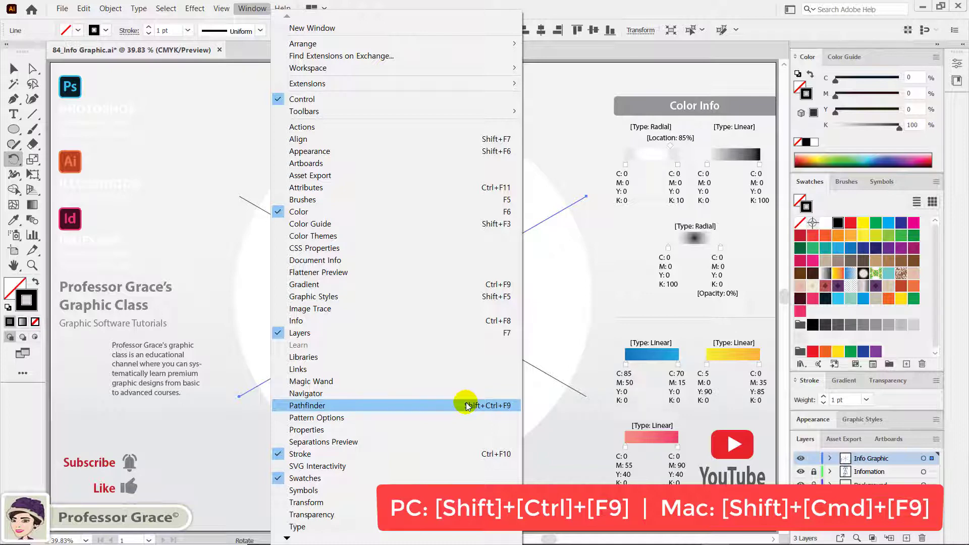
{"action": "left_click", "coordinate": [495, 406]}
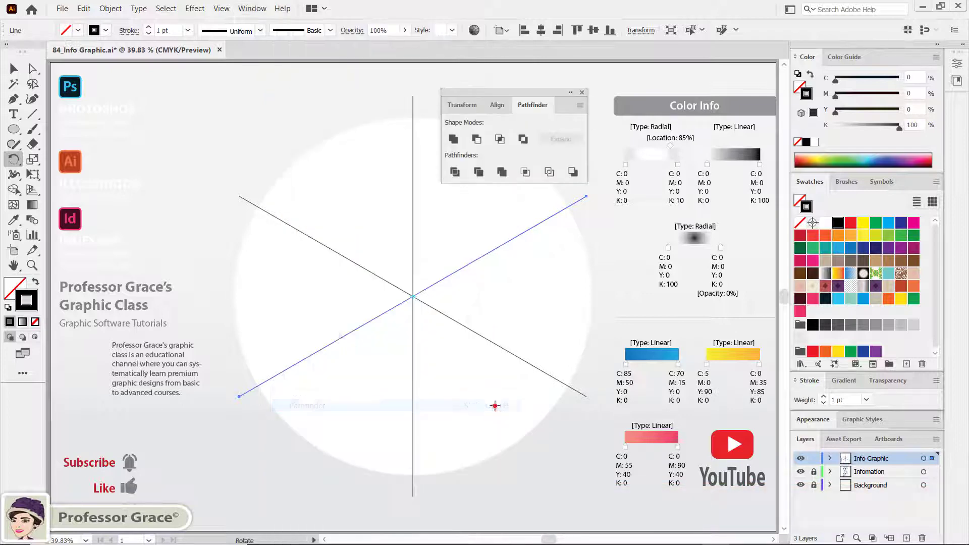
{"action": "key", "text": "v"}
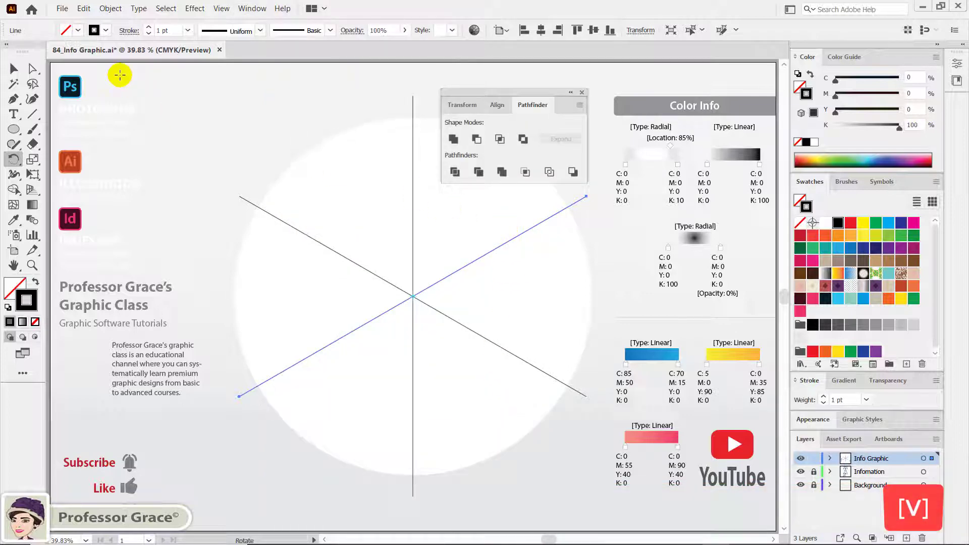
{"action": "left_click", "coordinate": [13, 68]}
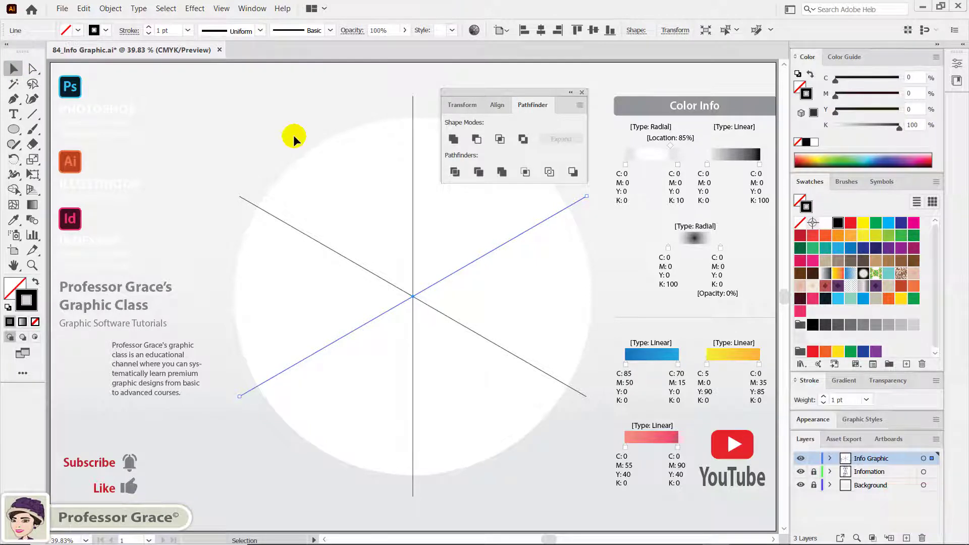
{"action": "left_click_drag", "start_coordinate": [293, 121], "coordinate": [552, 431]}
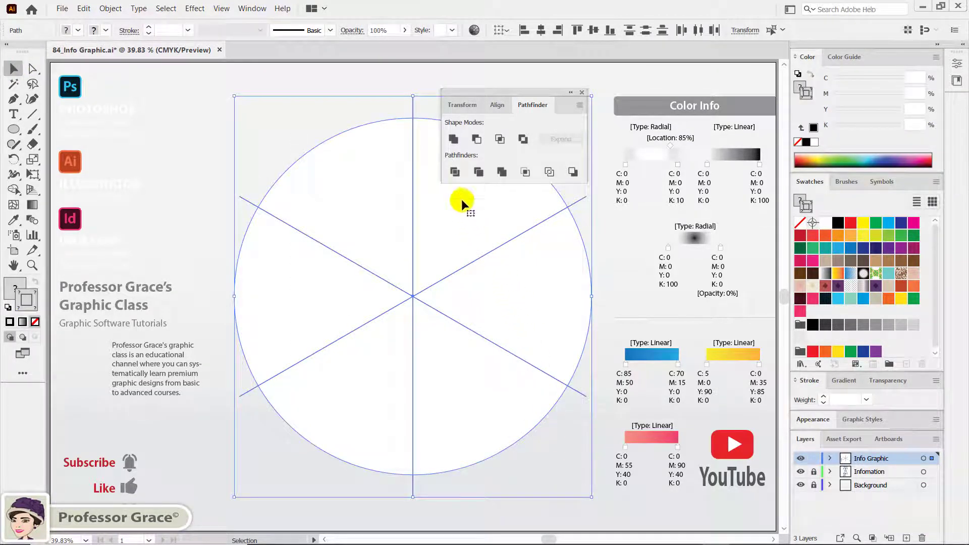
- Divide the circle along the lines into six wedges and ungroup them
{"action": "left_click", "coordinate": [455, 172]}
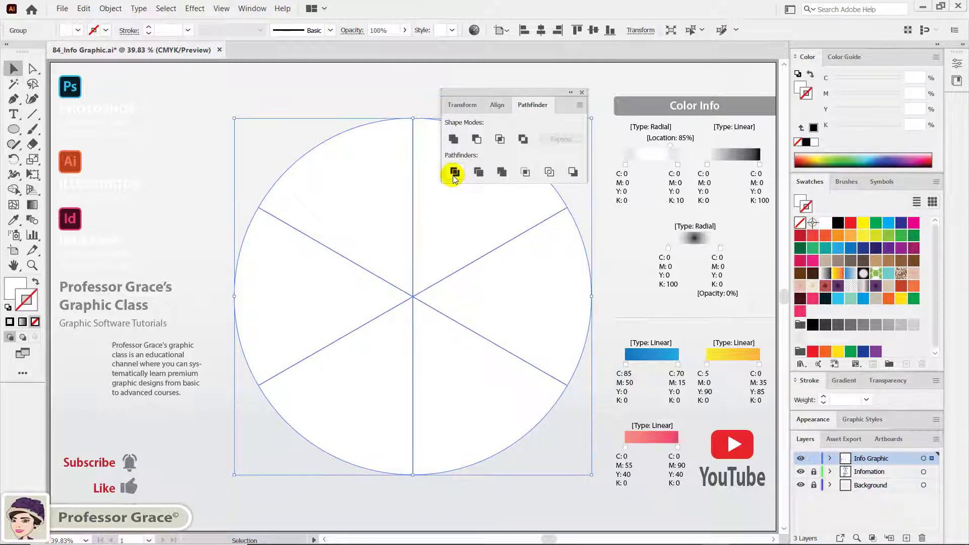
{"action": "left_click", "coordinate": [584, 93]}
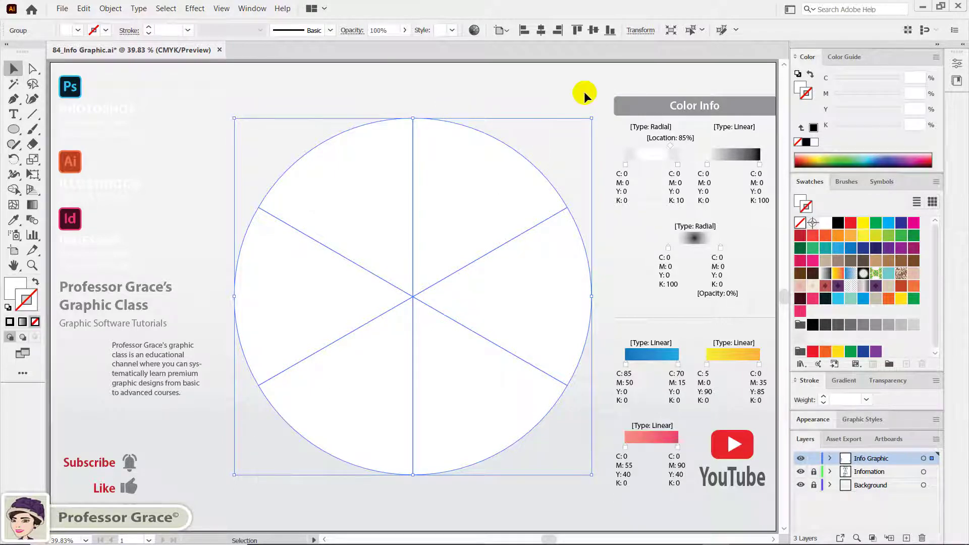
{"action": "right_click", "coordinate": [471, 209]}
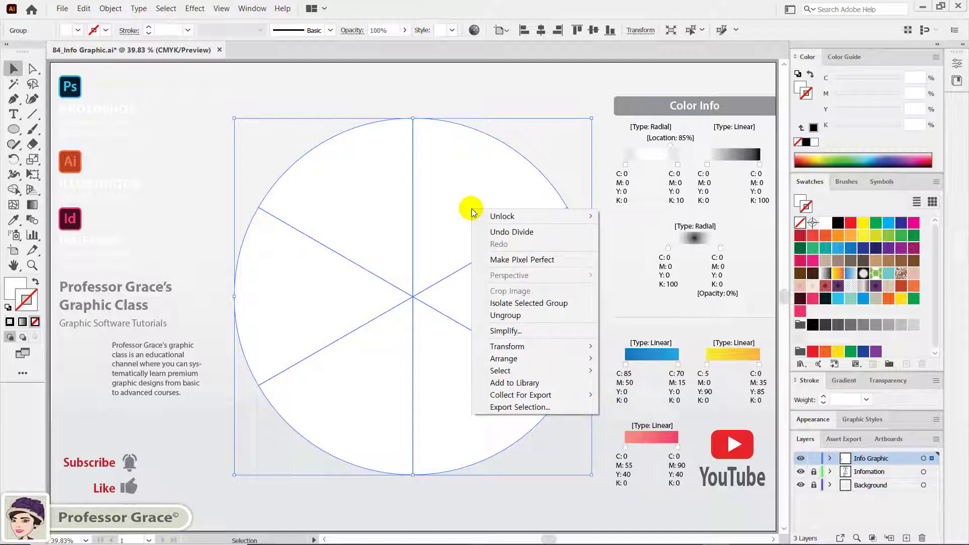
{"action": "left_click", "coordinate": [507, 319]}
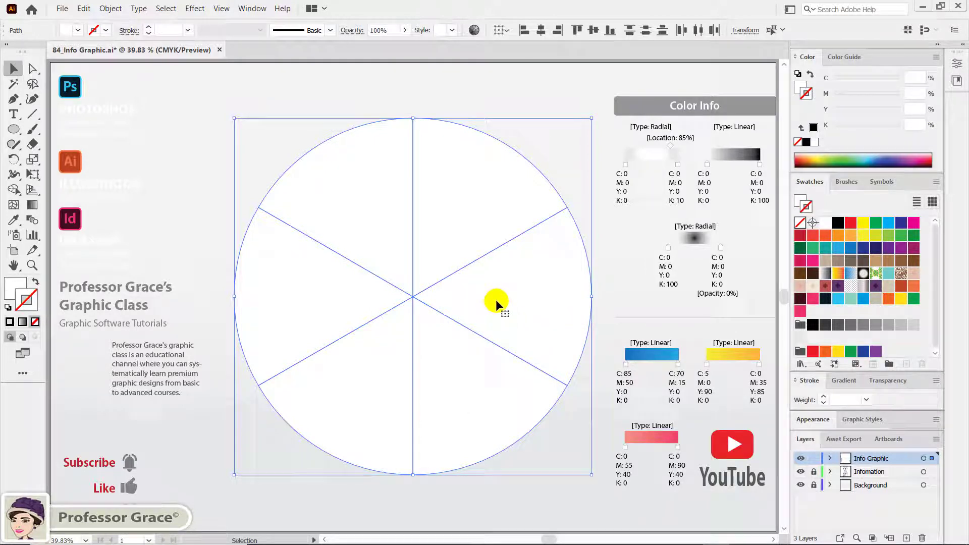
- Delete the three right-half wedges, then make the fill colour active
{"action": "left_click", "coordinate": [606, 225]}
{"action": "left_click_drag", "start_coordinate": [587, 150], "coordinate": [517, 399]}
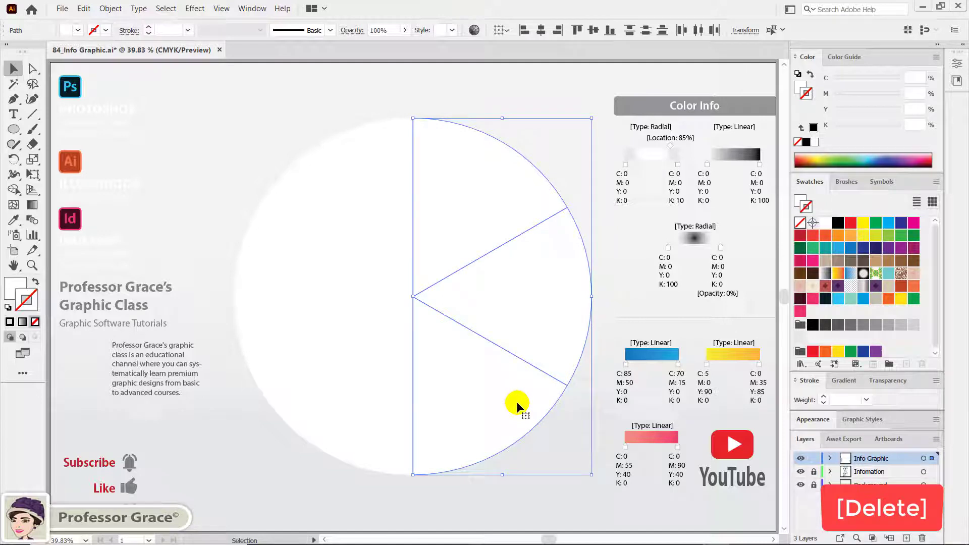
{"action": "key", "text": "Delete"}
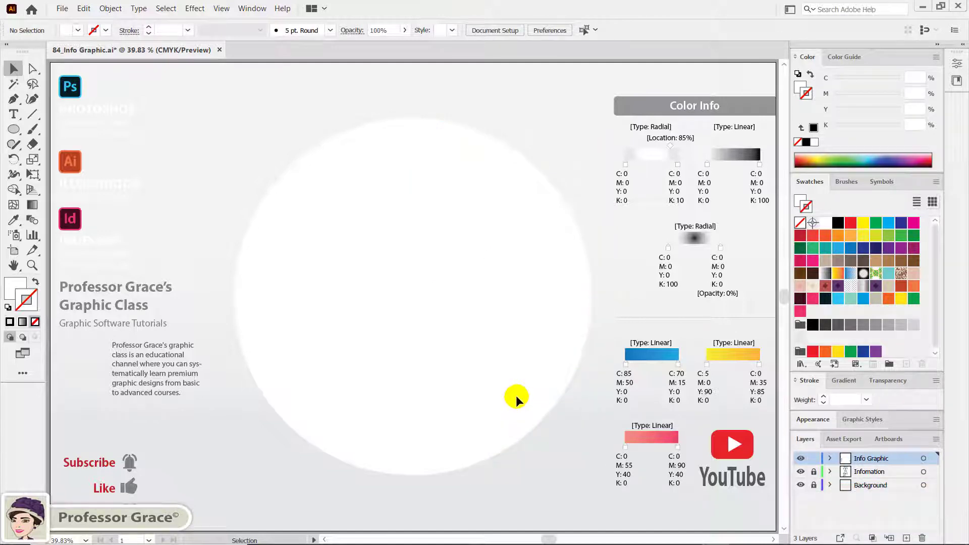
{"action": "key", "text": "x"}
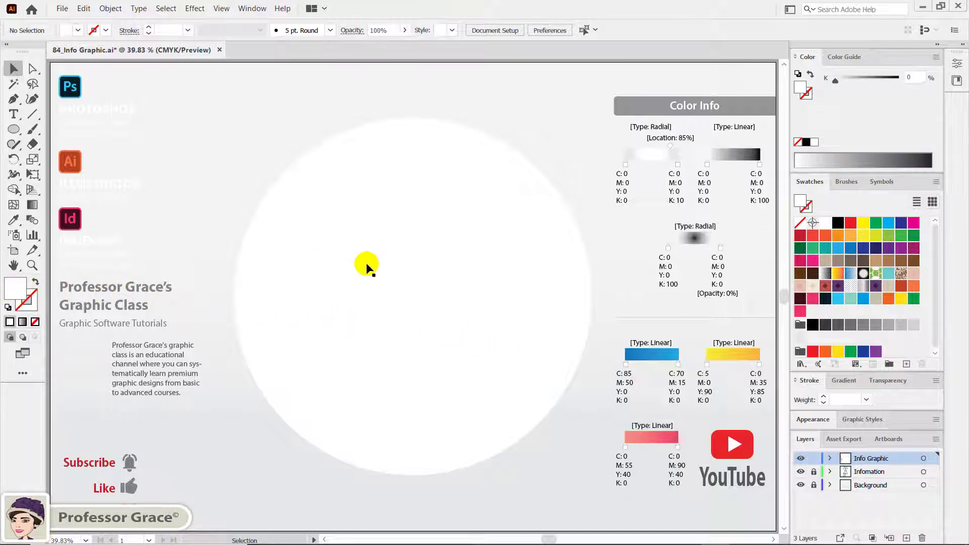
- Eyedrop the blue gradient sample onto the upper-left wedge
{"action": "left_click", "coordinate": [378, 212]}
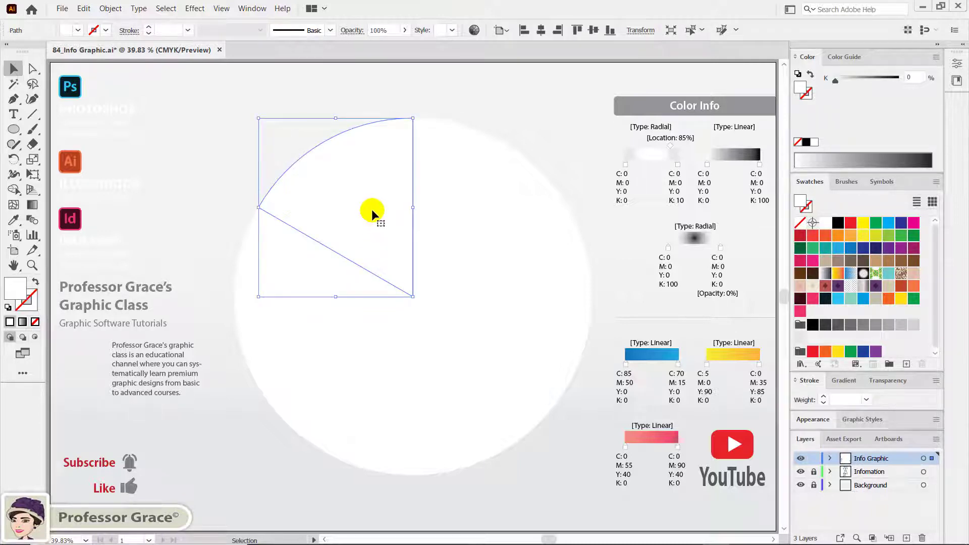
{"action": "key", "text": "i"}
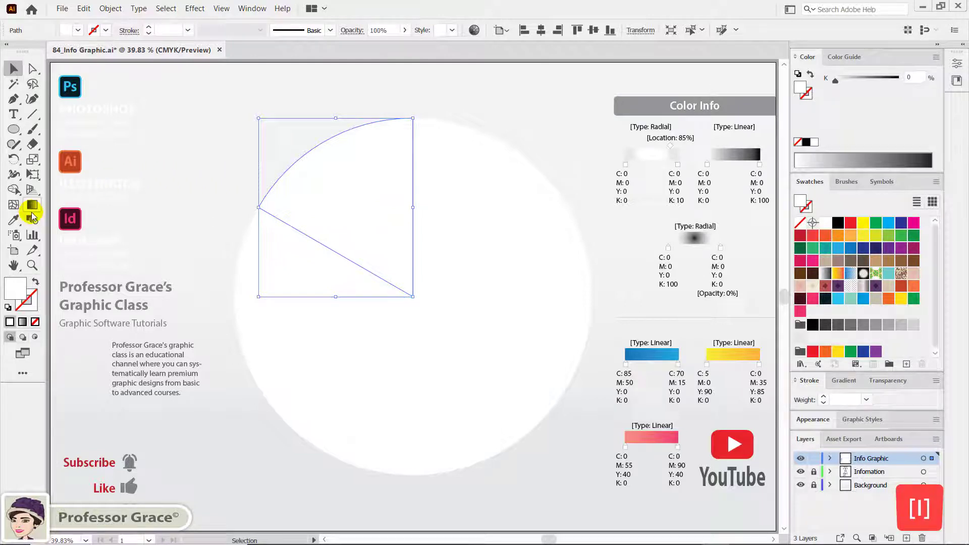
{"action": "left_click", "coordinate": [14, 220]}
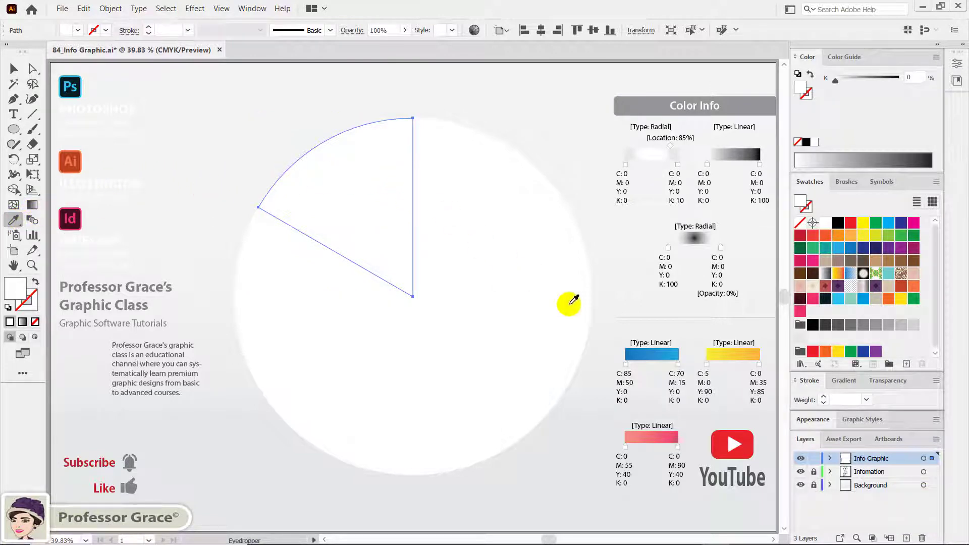
{"action": "left_click", "coordinate": [648, 354]}
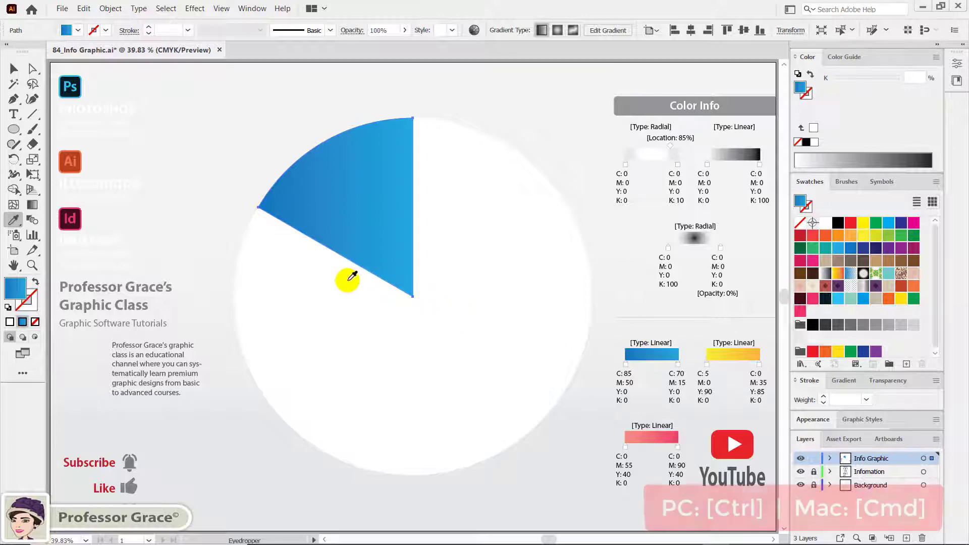
- Give the middle and bottom wedges yellow-orange and pink gradients, then select all three
{"action": "left_click", "coordinate": [338, 284], "text": "ctrl"}
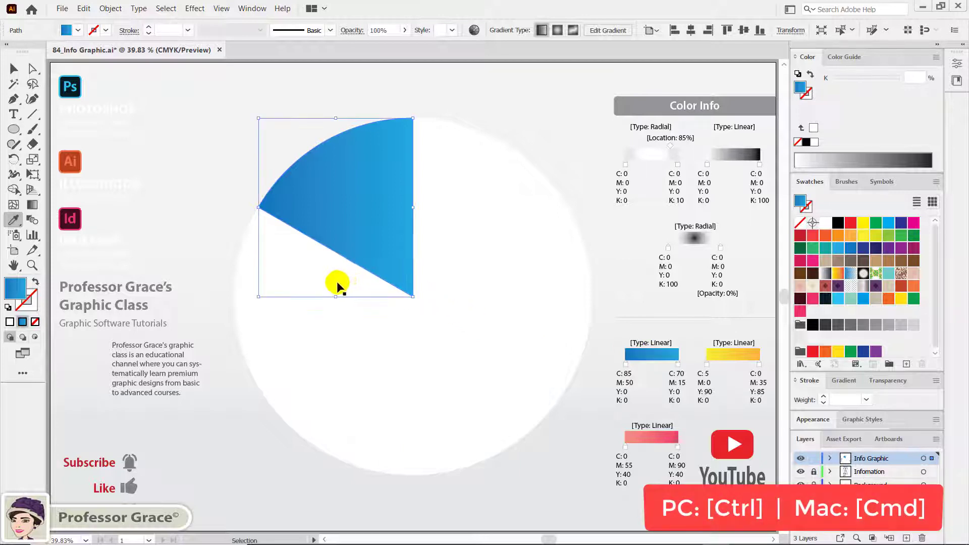
{"action": "left_click", "coordinate": [301, 286], "text": "ctrl"}
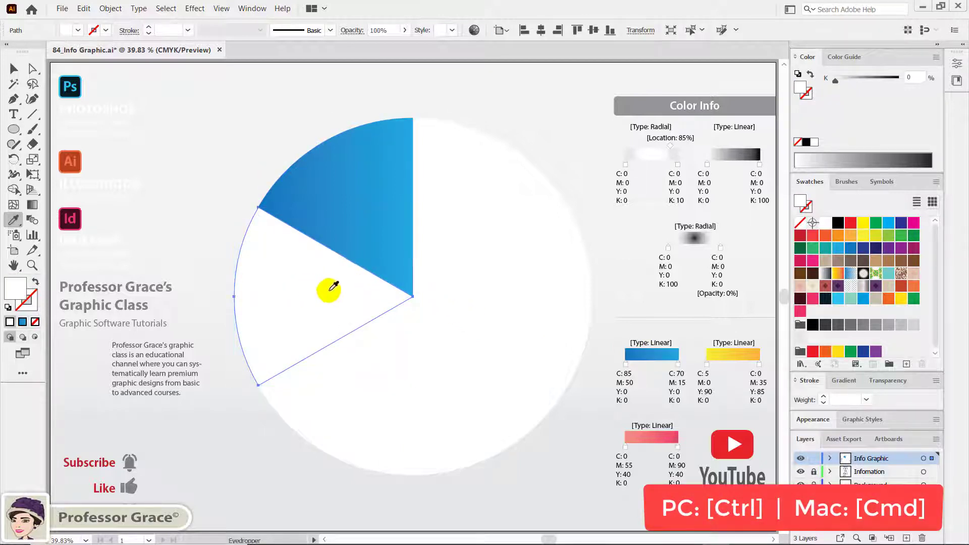
{"action": "left_click", "coordinate": [737, 354]}
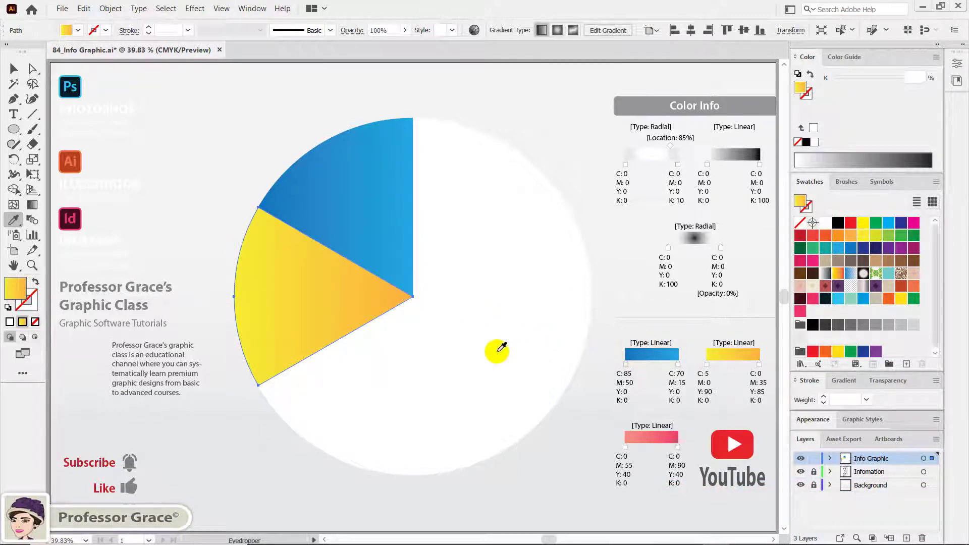
{"action": "key", "text": "ctrl"}
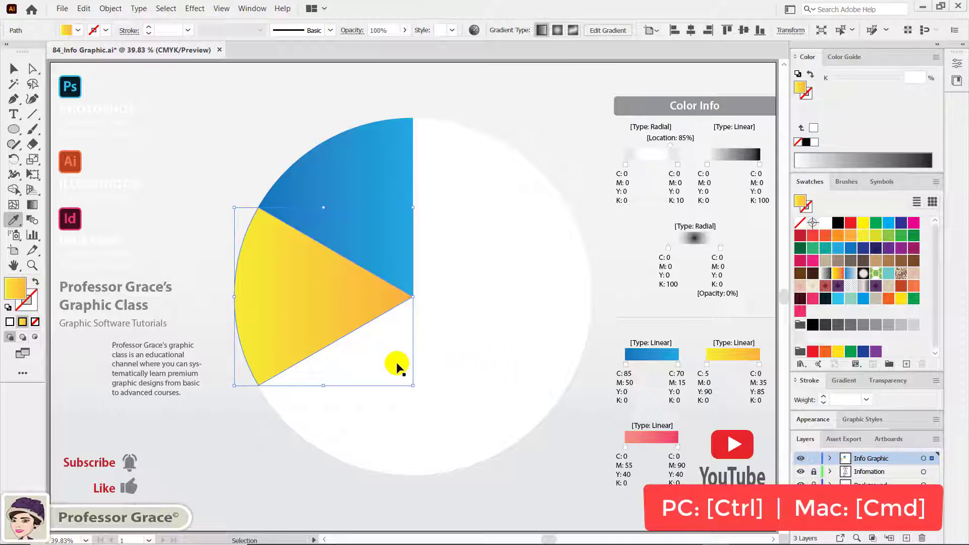
{"action": "left_click", "coordinate": [392, 364], "text": "ctrl"}
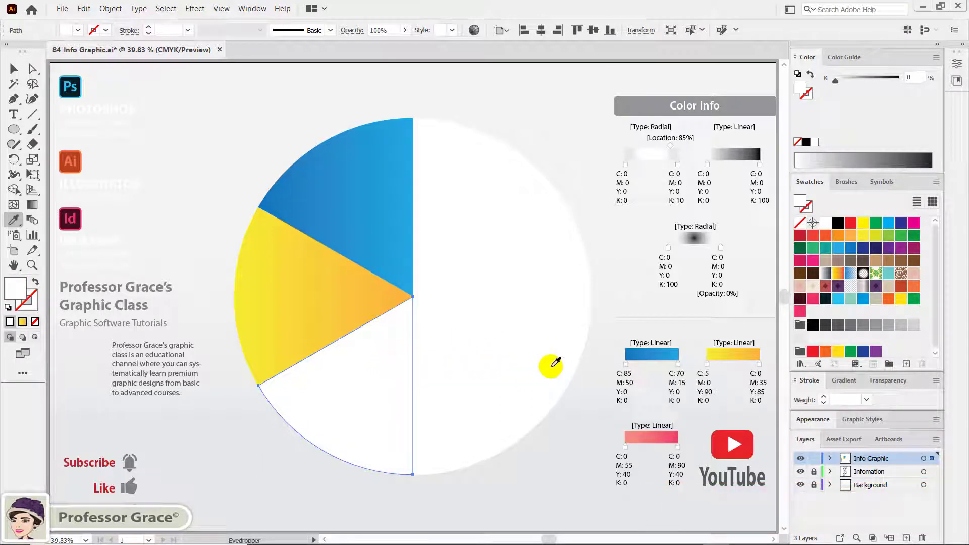
{"action": "left_click", "coordinate": [648, 433]}
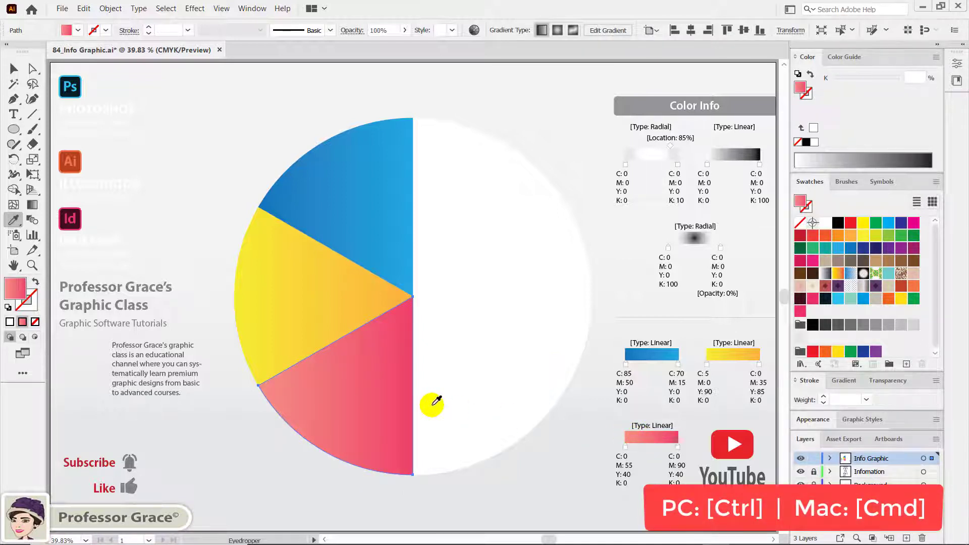
{"action": "key", "text": "ctrl"}
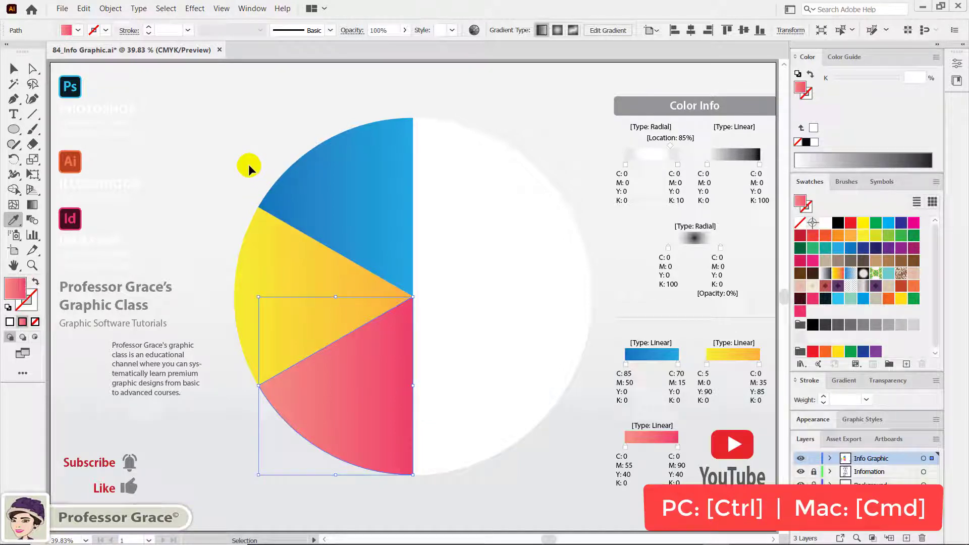
{"action": "left_click_drag", "start_coordinate": [248, 165], "coordinate": [366, 411]}
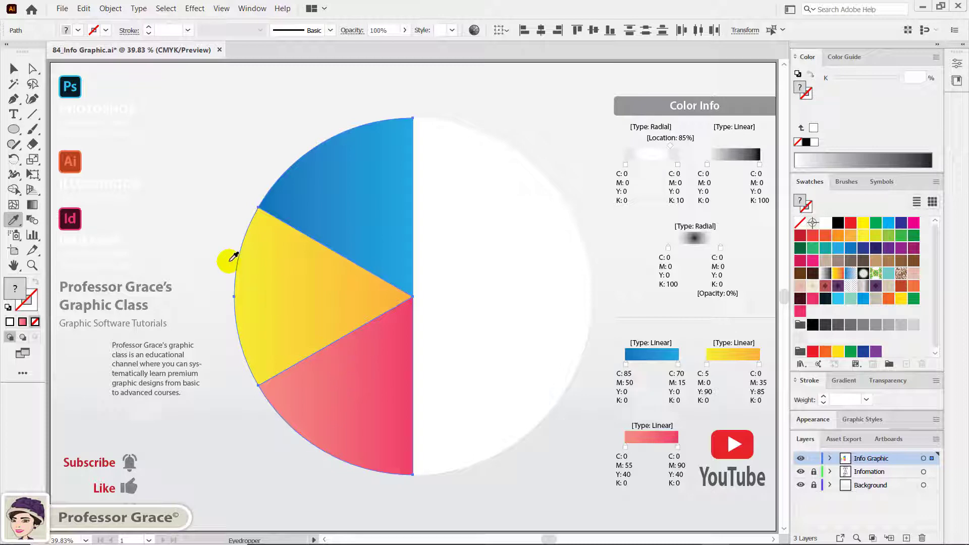
- Scale the three left wedges uniformly to 105%
{"action": "left_click", "coordinate": [33, 159]}
{"action": "double_click", "coordinate": [33, 160]}
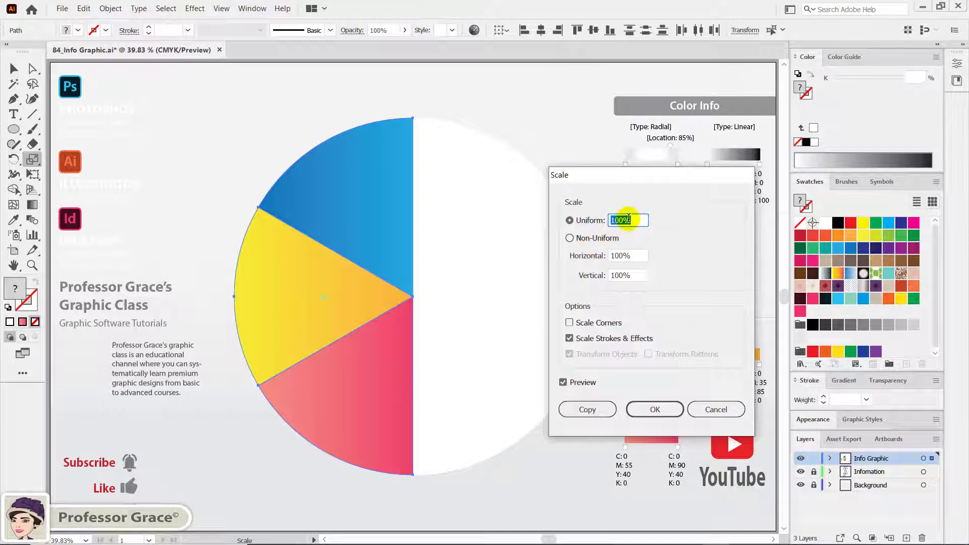
{"action": "type", "text": "10"}
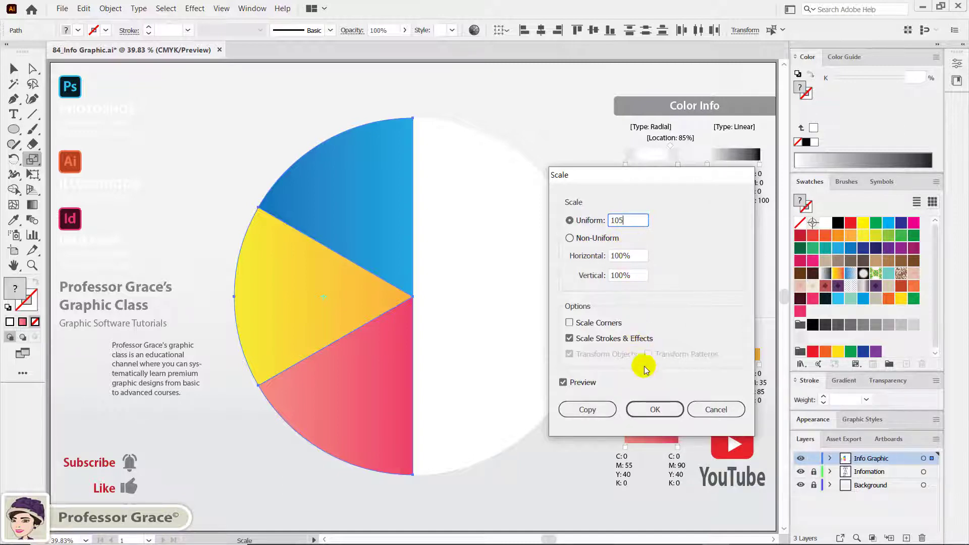
{"action": "left_click", "coordinate": [655, 410]}
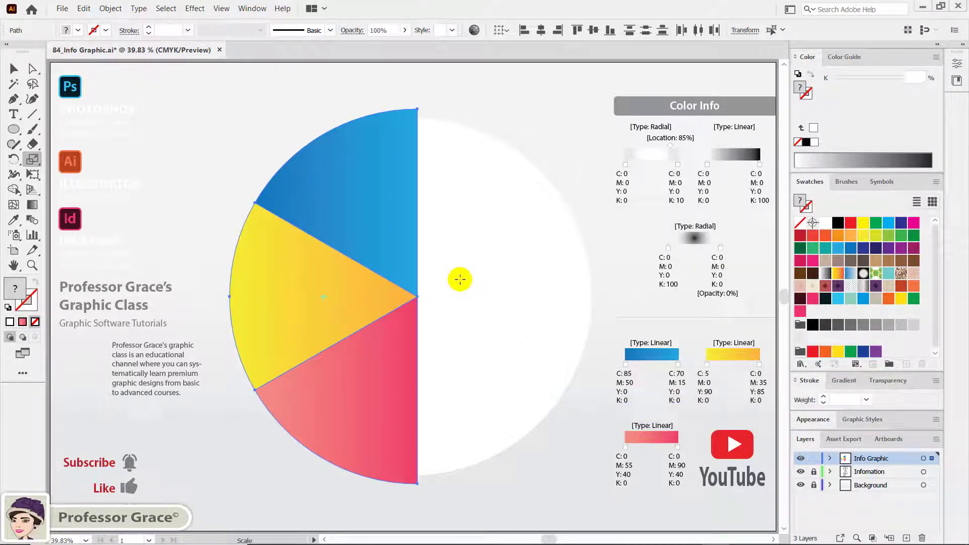
- Repeat the 105% enlargement on the yellow and pink wedges together
{"action": "key", "text": "v"}
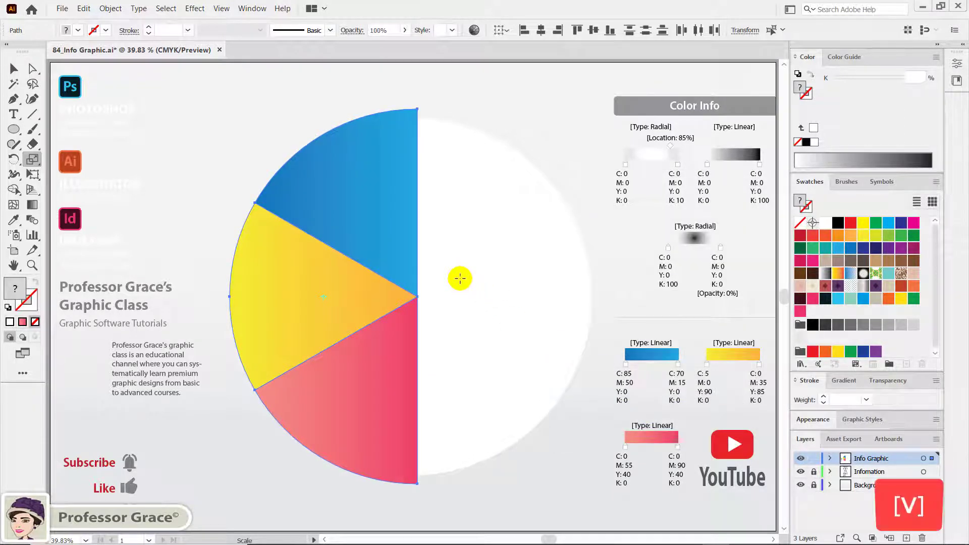
{"action": "left_click", "coordinate": [307, 219]}
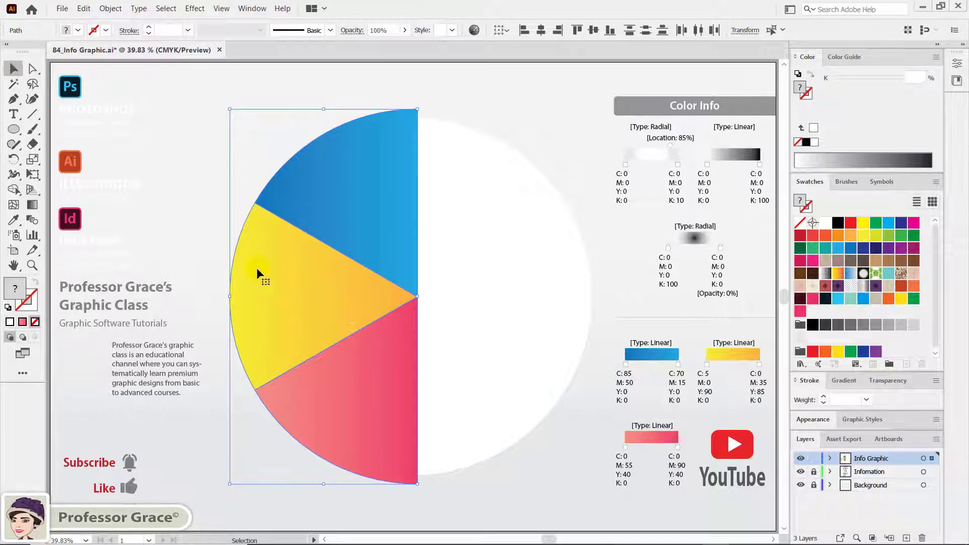
{"action": "left_click", "coordinate": [240, 187]}
{"action": "left_click_drag", "start_coordinate": [220, 290], "coordinate": [307, 417]}
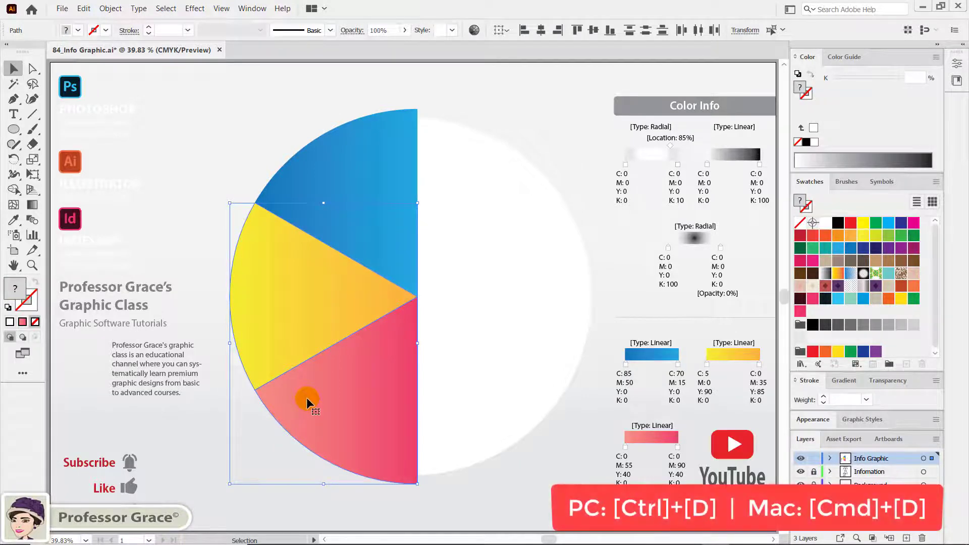
{"action": "key", "text": "ctrl+d"}
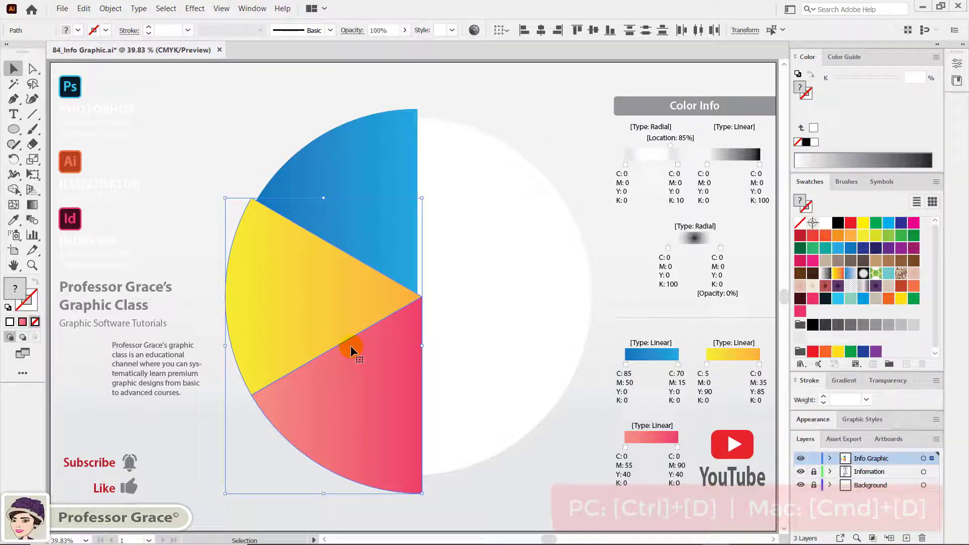
- Enlarge the pink wedge alone by another 105% repeat
{"action": "left_click", "coordinate": [451, 368]}
{"action": "left_click", "coordinate": [388, 370]}
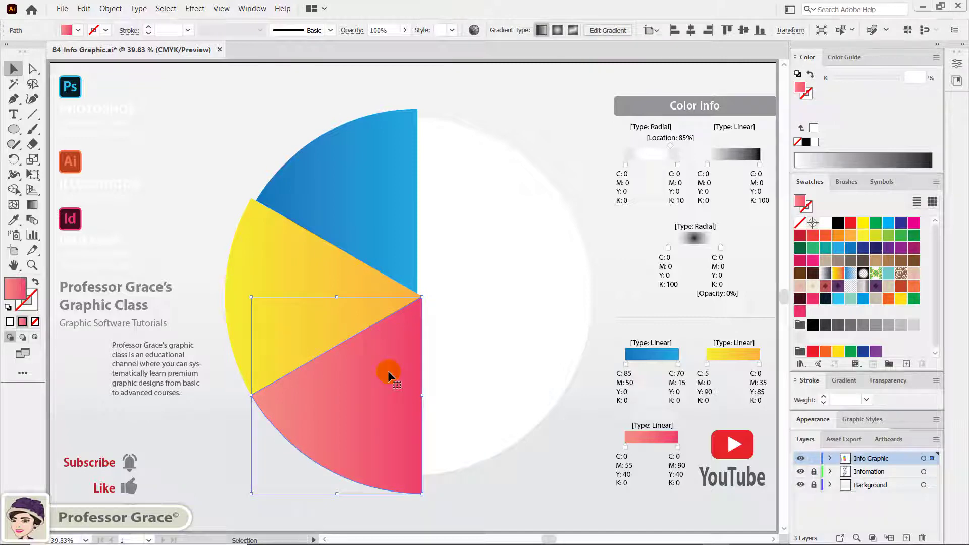
{"action": "key", "text": "ctrl+d"}
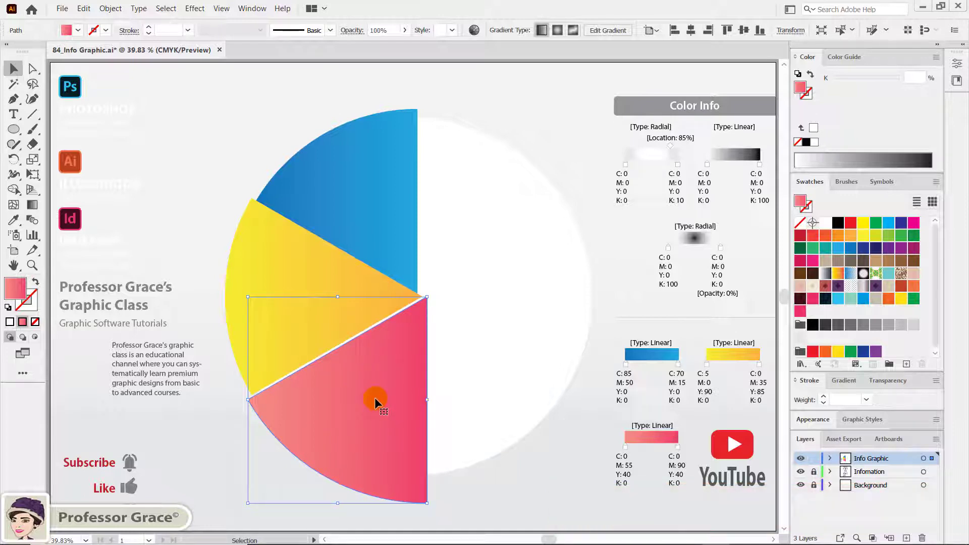
{"action": "left_click", "coordinate": [448, 379]}
- Align the three wedges' right edges to the circle's vertical centre
{"action": "left_click", "coordinate": [370, 223]}
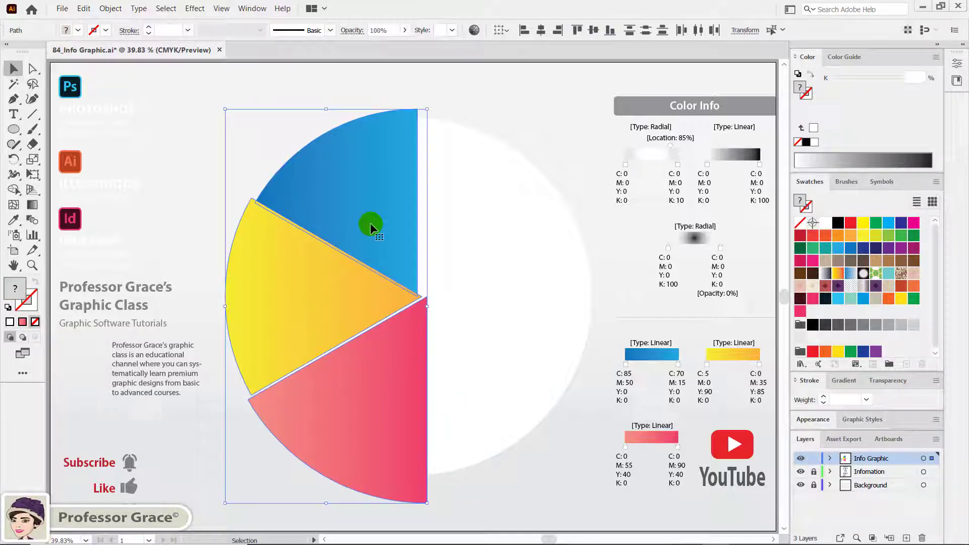
{"action": "left_click_drag", "start_coordinate": [392, 164], "coordinate": [404, 171]}
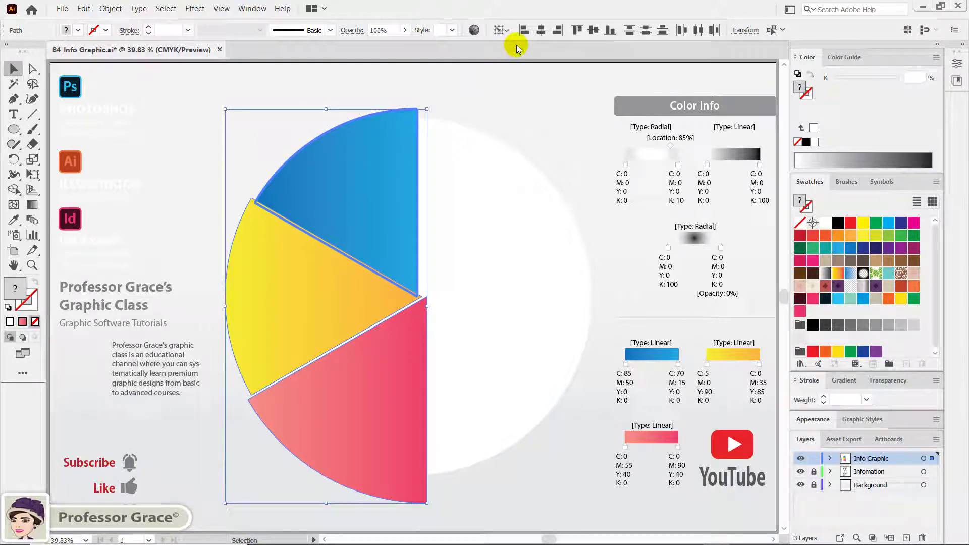
{"action": "left_click", "coordinate": [558, 31]}
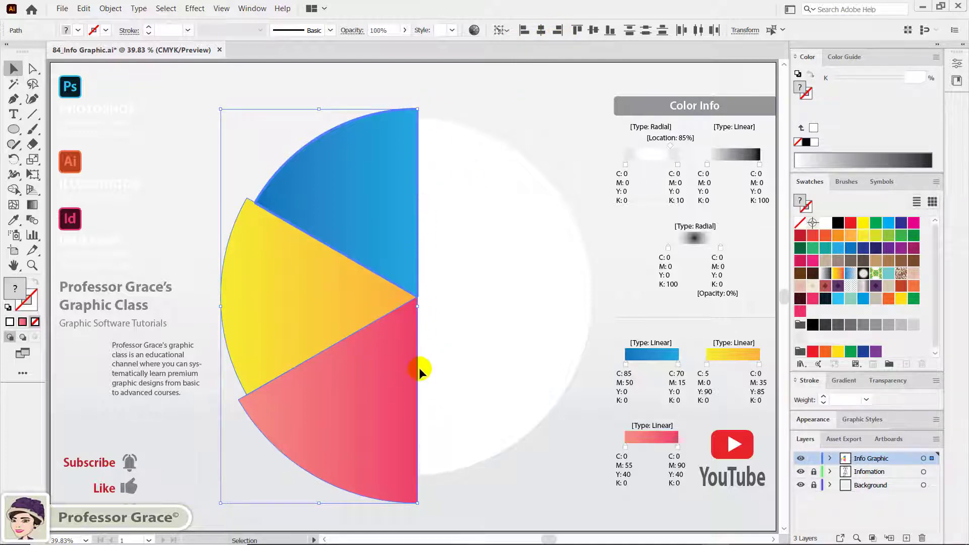
- Nudge the wedges slightly up and left, then deselect everything
{"action": "key", "text": "shift"}
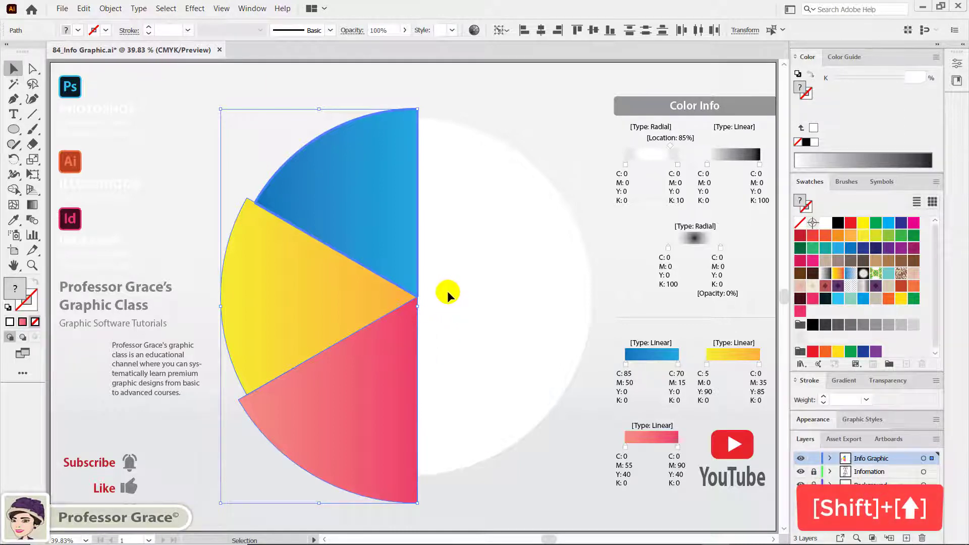
{"action": "key", "text": "shift+Up"}
{"action": "key", "text": "shift+Up"}
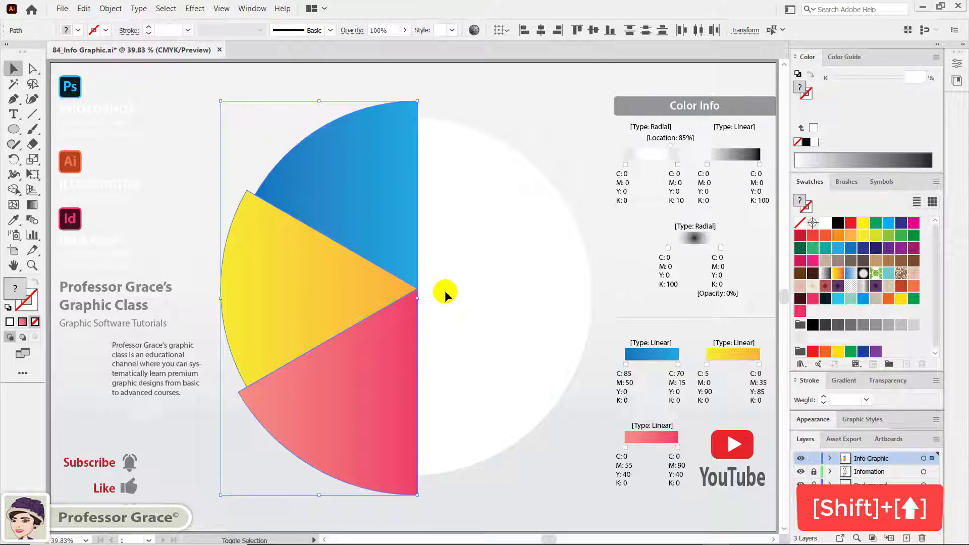
{"action": "key", "text": "shift+Left"}
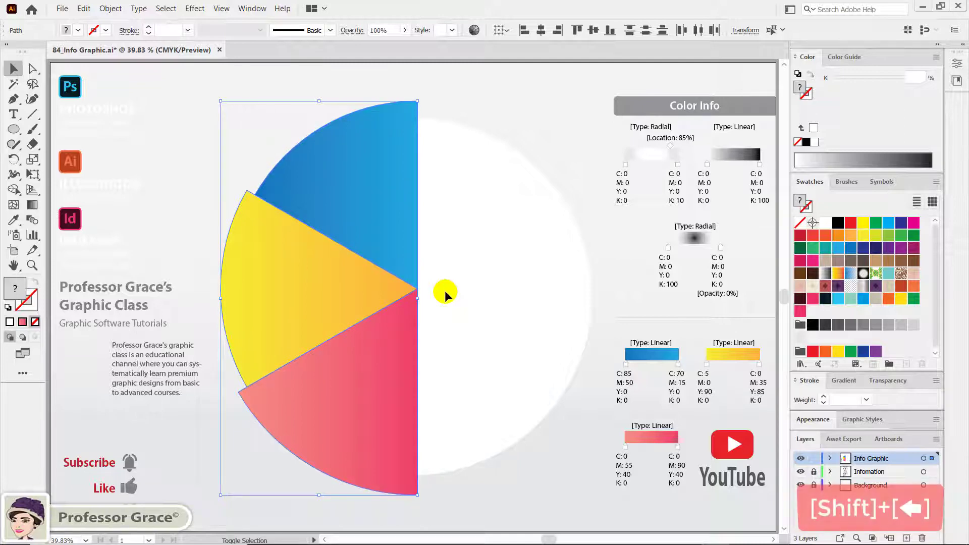
{"action": "key", "text": "shift+Left"}
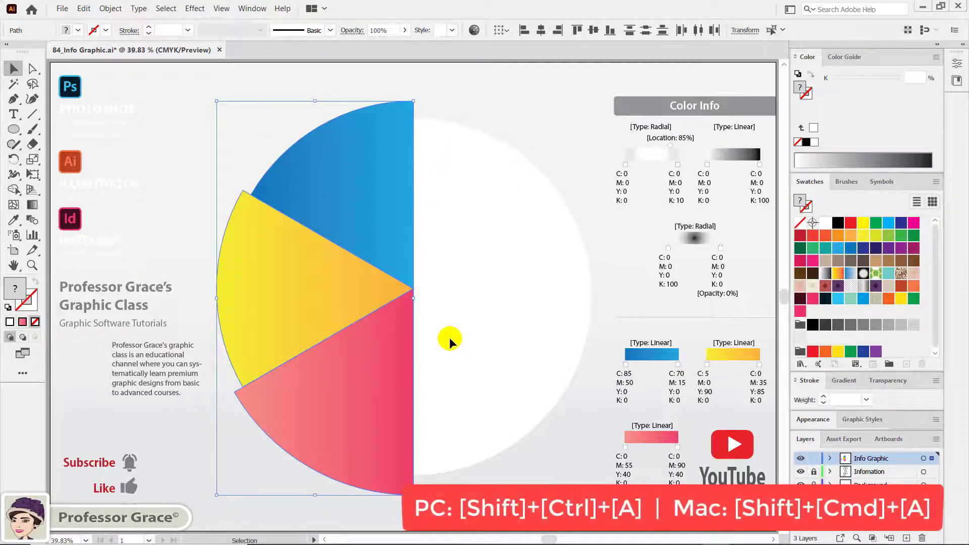
{"action": "key", "text": "ctrl+shift+a"}
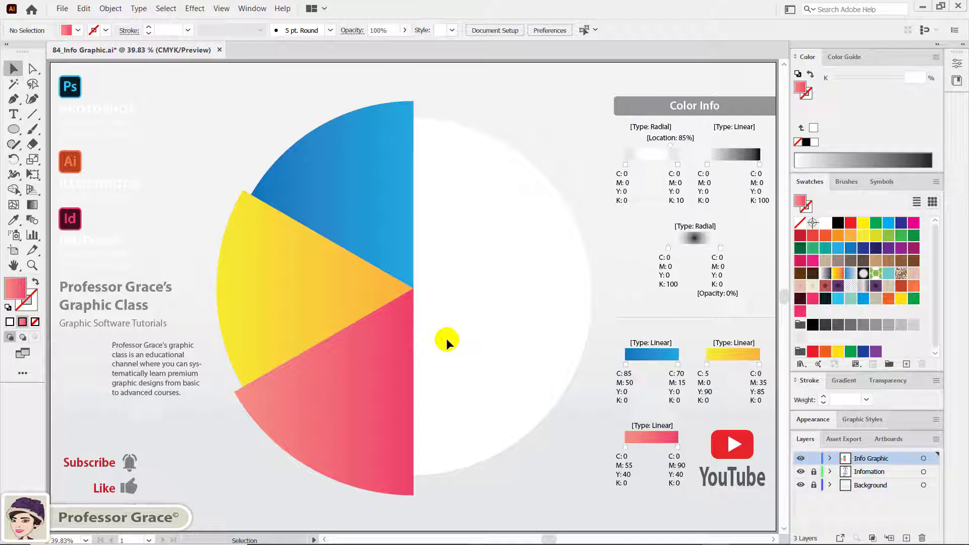
- Redraw the blue wedge's gradient at an angle and shift it down-right
{"action": "key", "text": "g"}
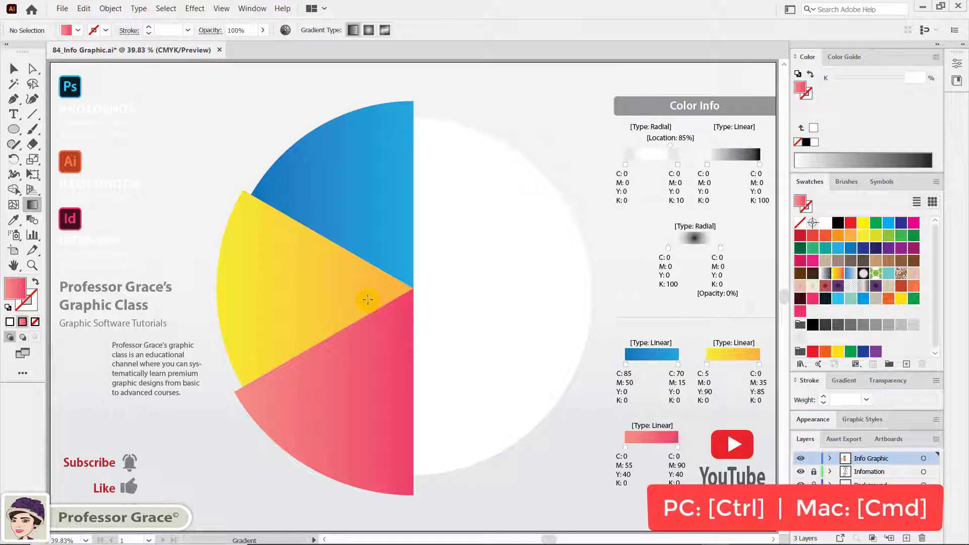
{"action": "key", "text": "ctrl"}
{"action": "left_click", "coordinate": [353, 208], "text": "ctrl"}
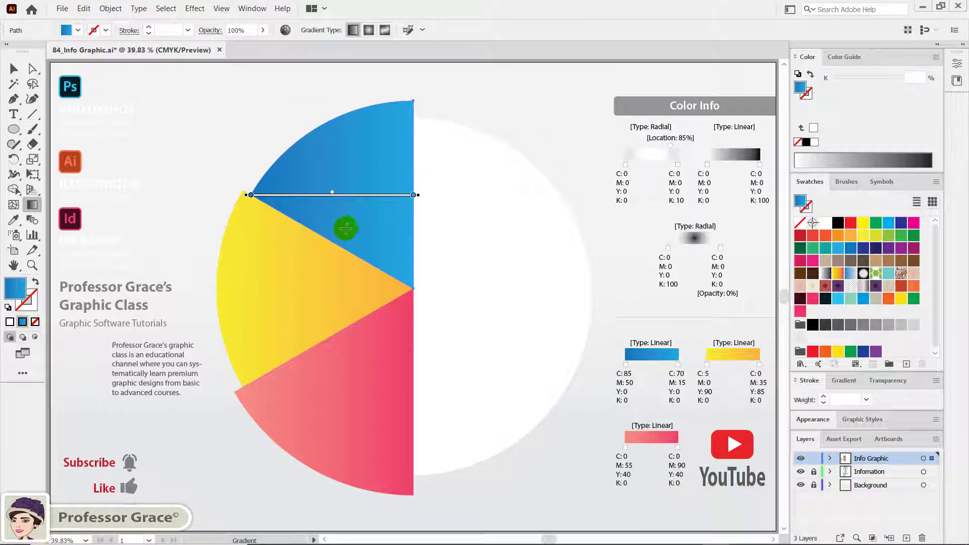
{"action": "mouse_move", "coordinate": [294, 265]}
{"action": "left_mouse_down"}
{"action": "mouse_move", "coordinate": [357, 174]}
{"action": "mouse_move", "coordinate": [346, 175]}
{"action": "left_mouse_up"}
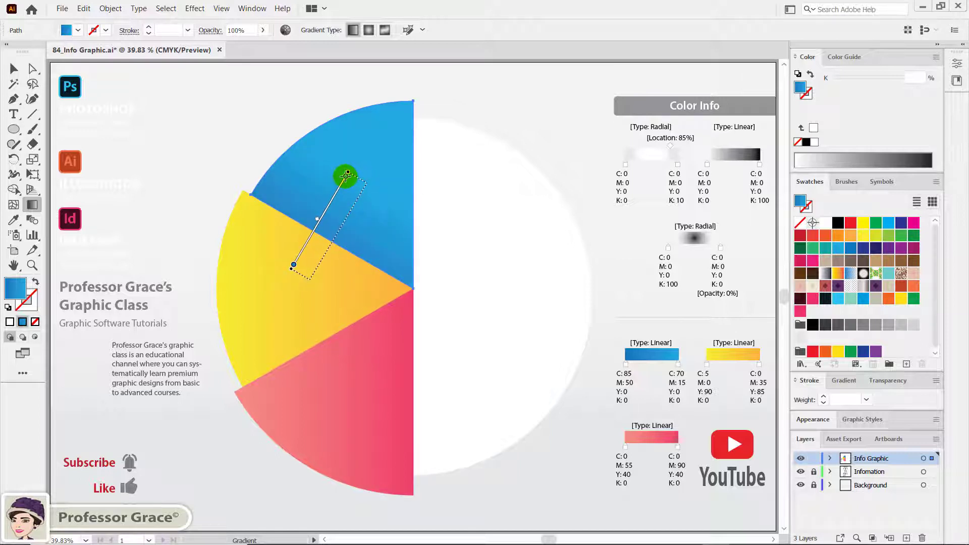
{"action": "left_click_drag", "start_coordinate": [312, 272], "coordinate": [330, 282]}
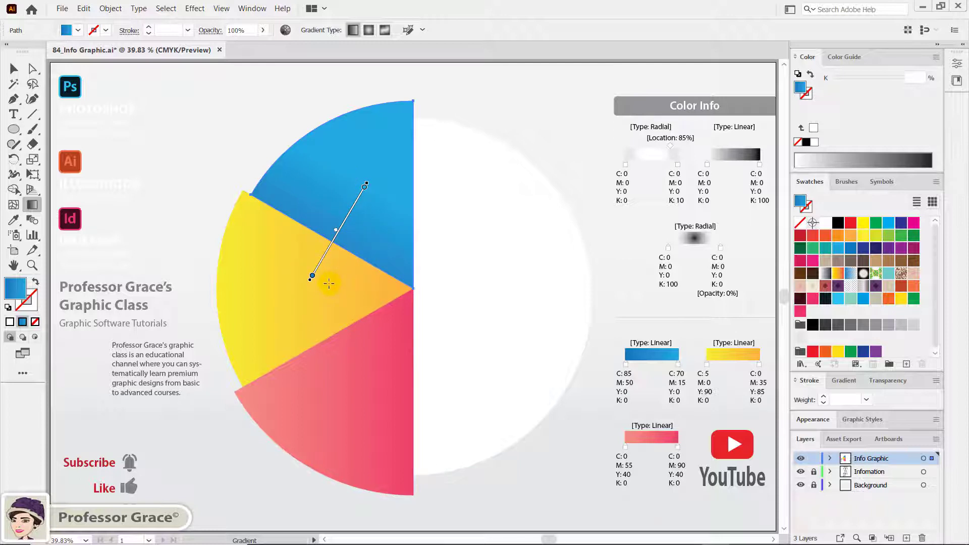
- Re-angle the yellow wedge's gradient diagonally and shorten the pink wedge's horizontal gradient
{"action": "key", "text": "ctrl"}
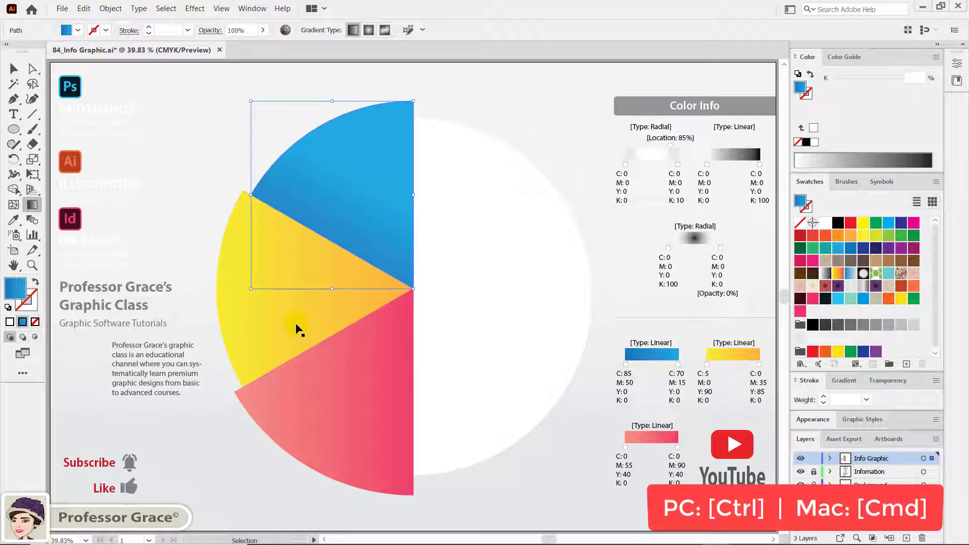
{"action": "left_click", "coordinate": [295, 324], "text": "ctrl"}
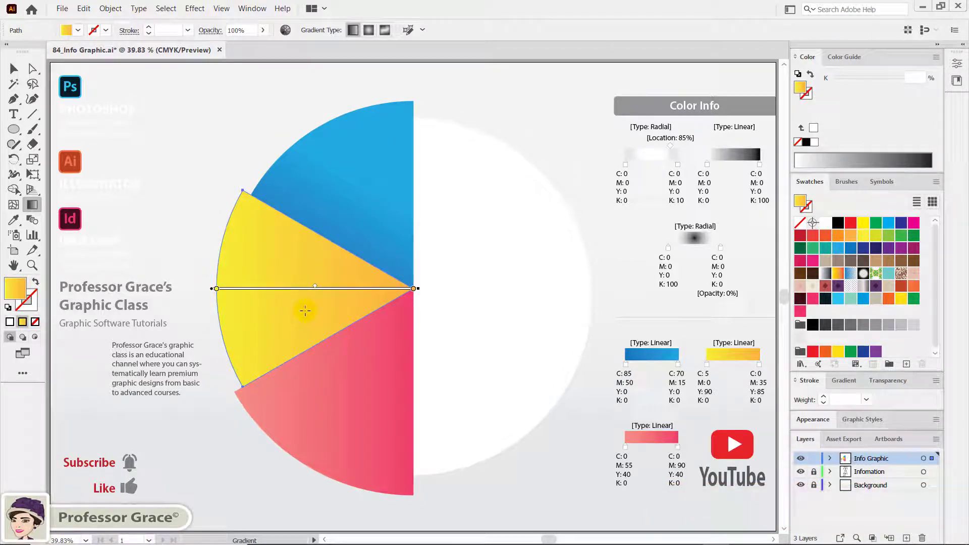
{"action": "left_click_drag", "start_coordinate": [271, 263], "coordinate": [323, 357]}
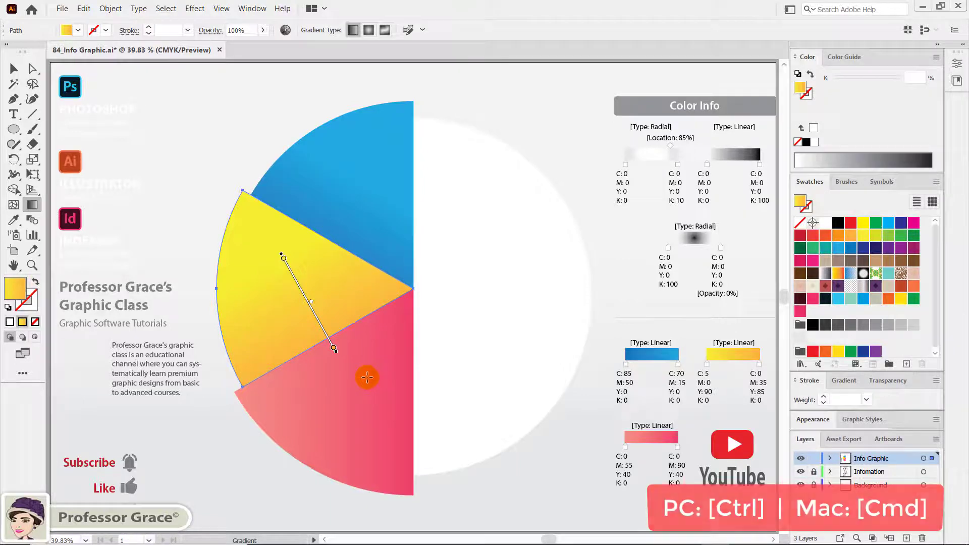
{"action": "key", "text": "ctrl"}
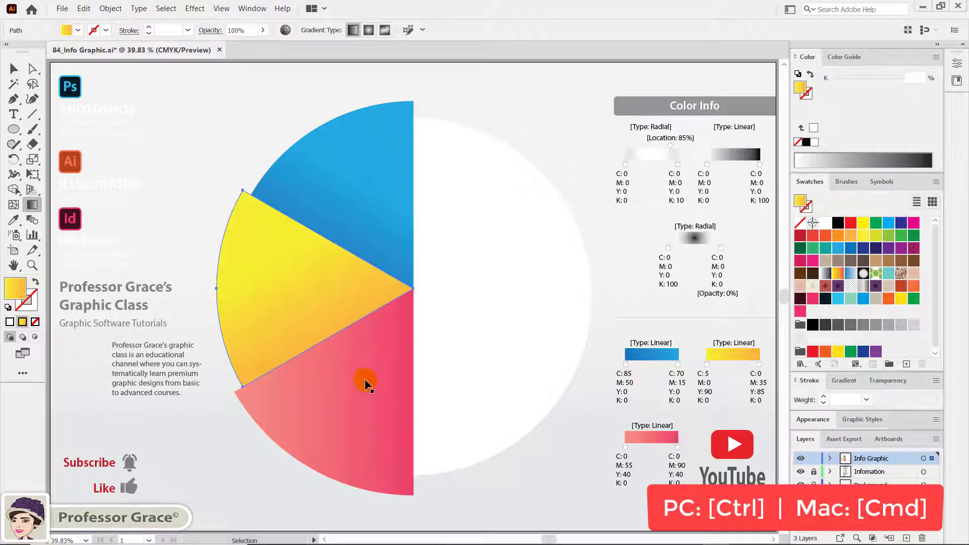
{"action": "left_click", "coordinate": [358, 395], "text": "ctrl"}
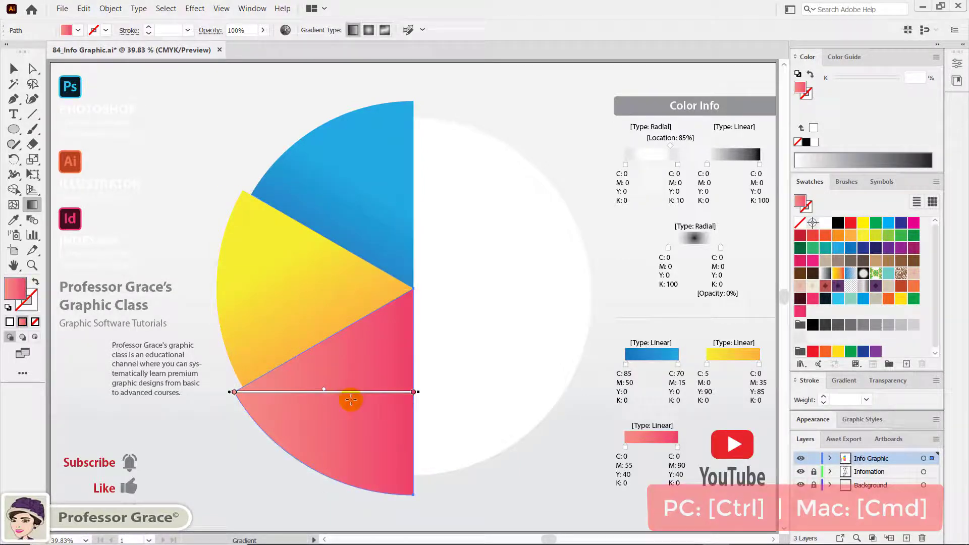
{"action": "left_click_drag", "start_coordinate": [319, 401], "coordinate": [435, 399]}
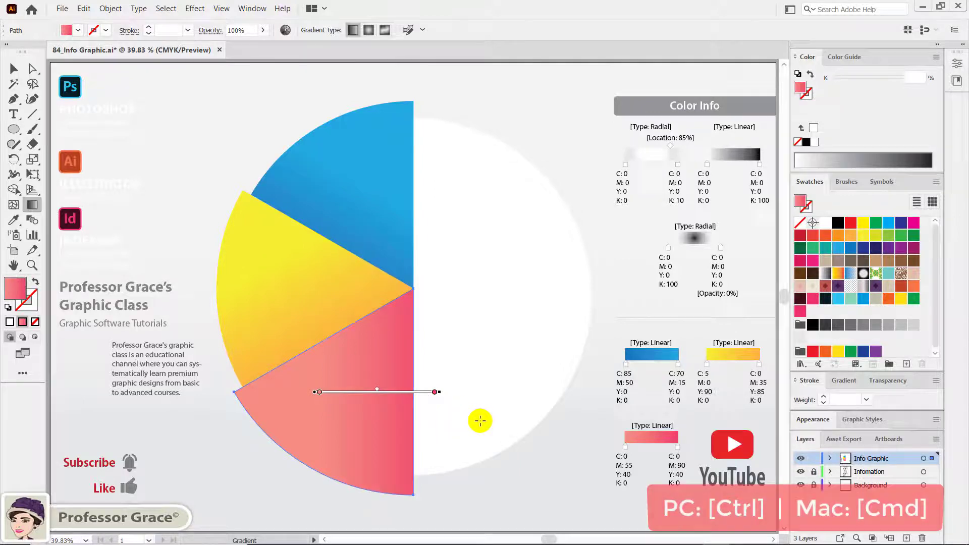
- Copy the blue and yellow wedges, then add the pink wedge to the selection
{"action": "key", "text": "ctrl"}
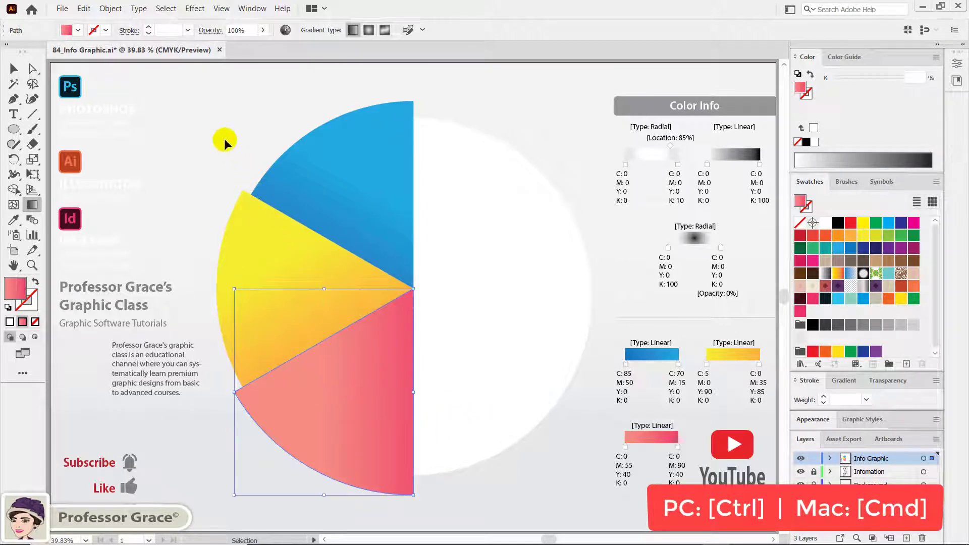
{"action": "left_click", "coordinate": [311, 260], "text": "ctrl"}
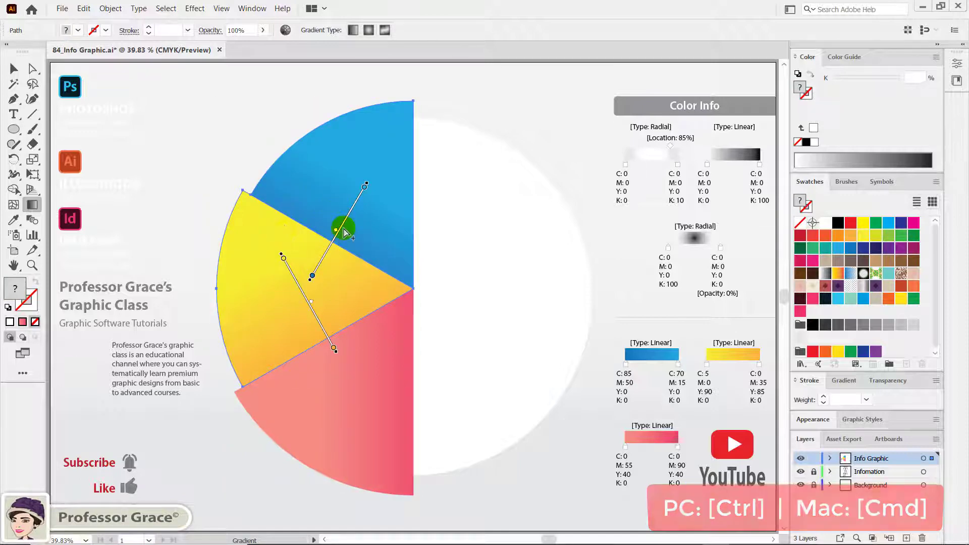
{"action": "key", "text": "ctrl+c"}
{"action": "key", "text": "ctrl+c"}
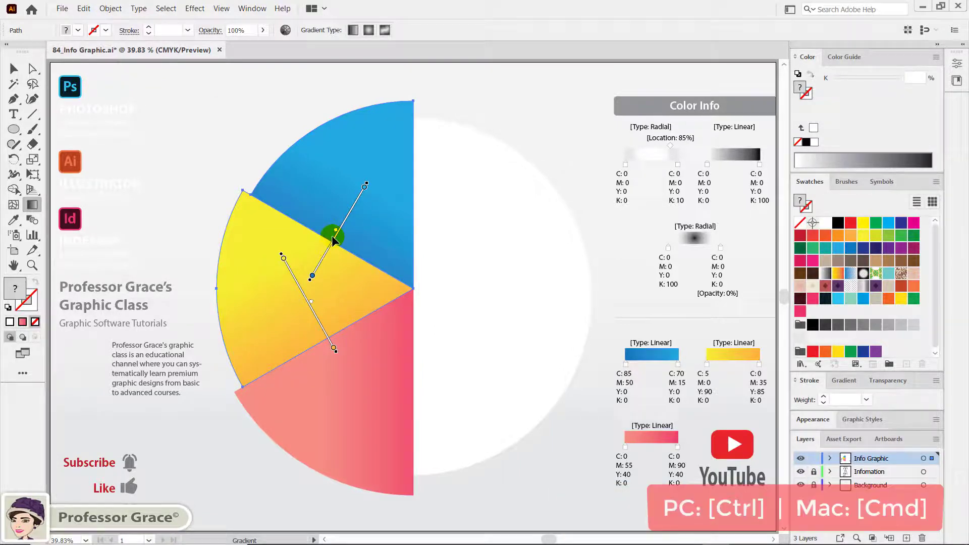
{"action": "key", "text": "ctrl"}
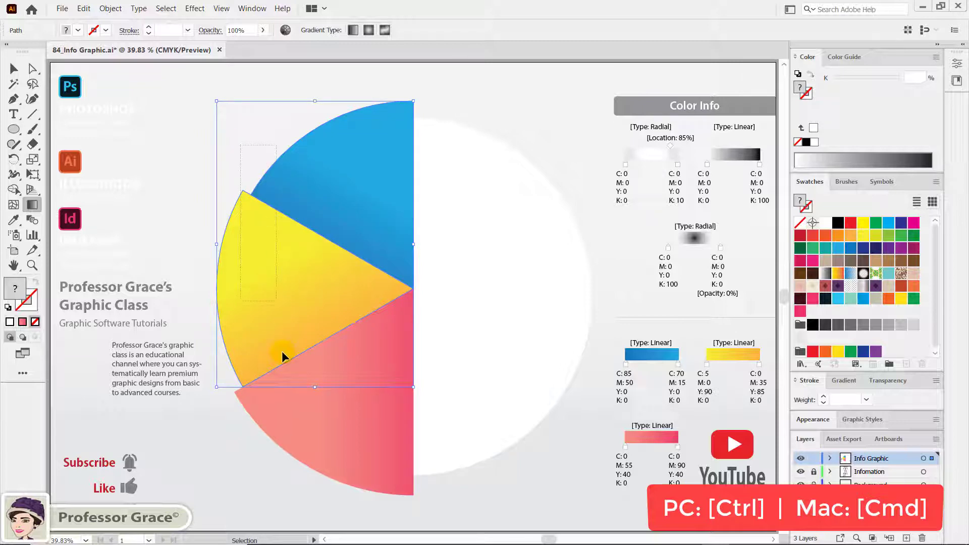
{"action": "left_click", "coordinate": [289, 423], "text": "ctrl+shift"}
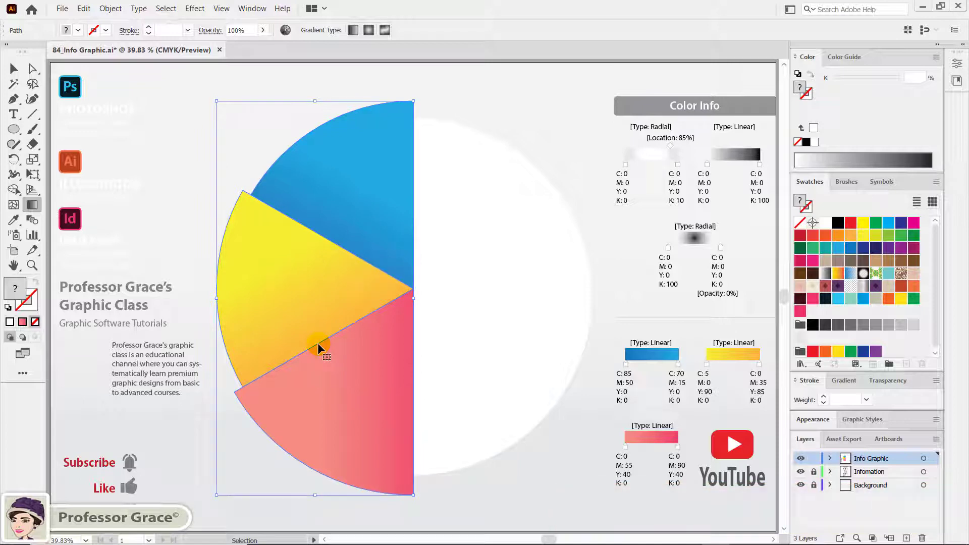
- Lock the original wedges and give the pasted copies the black-to-white linear gradient
{"action": "key", "text": "ctrl+2"}
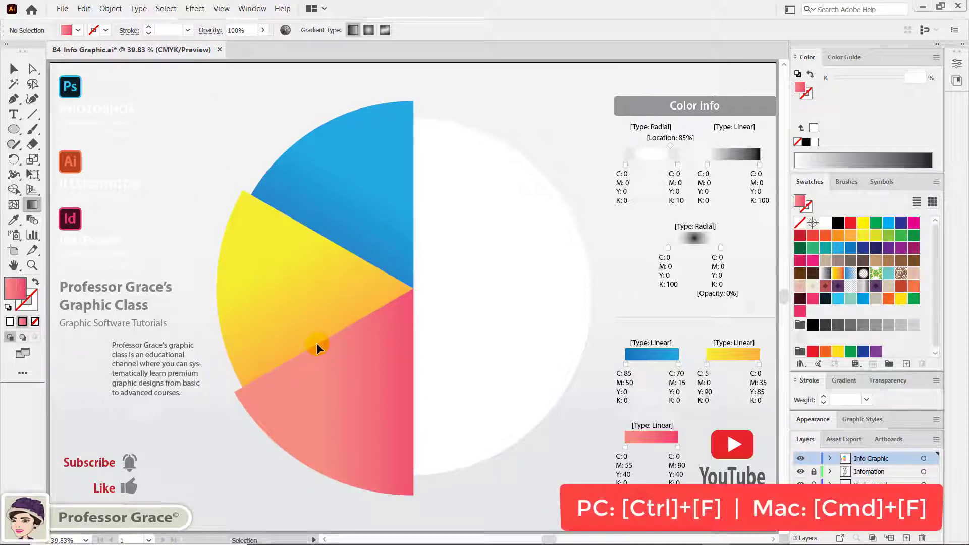
{"action": "left_click", "coordinate": [317, 343]}
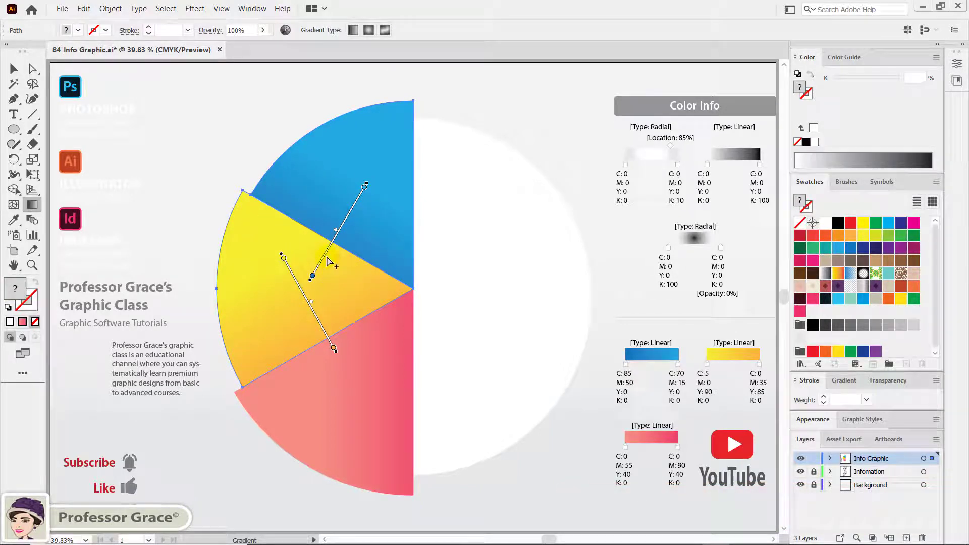
{"action": "left_click", "coordinate": [15, 221]}
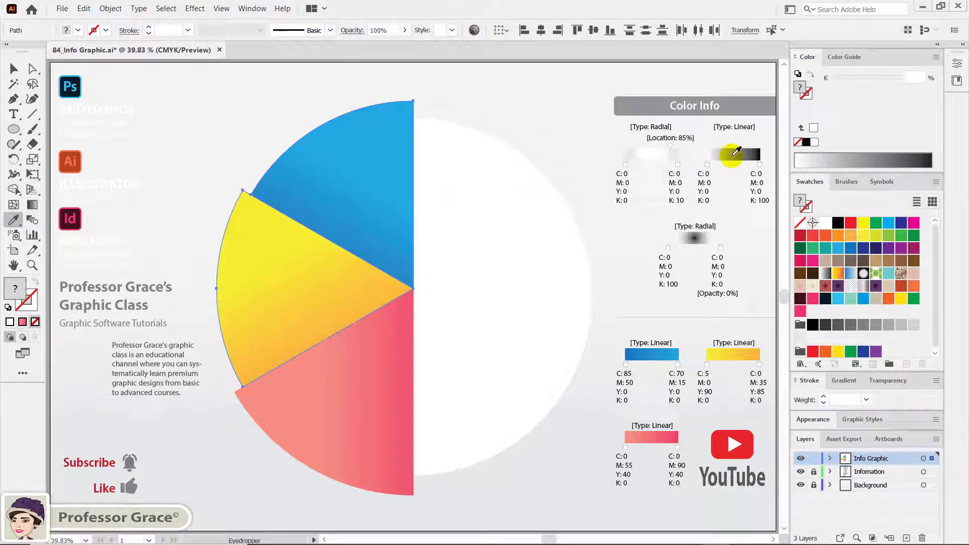
{"action": "left_click", "coordinate": [736, 152]}
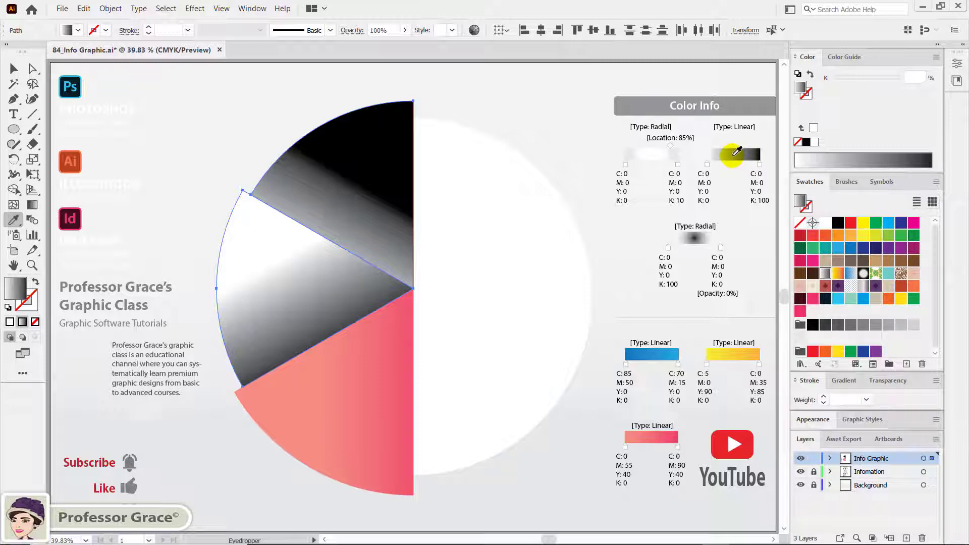
- Set the gradient copies' blend mode to Multiply and deselect
{"action": "left_click", "coordinate": [888, 382]}
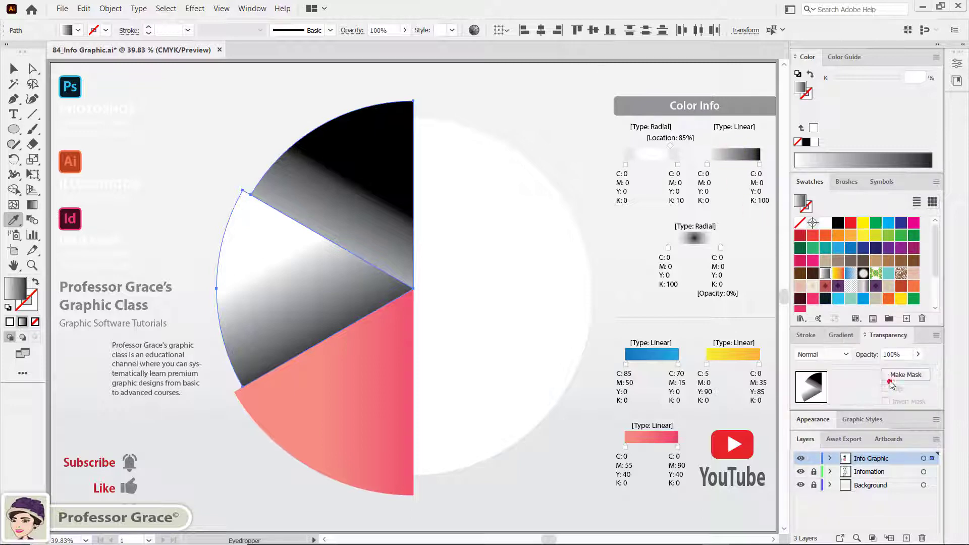
{"action": "left_click", "coordinate": [845, 354]}
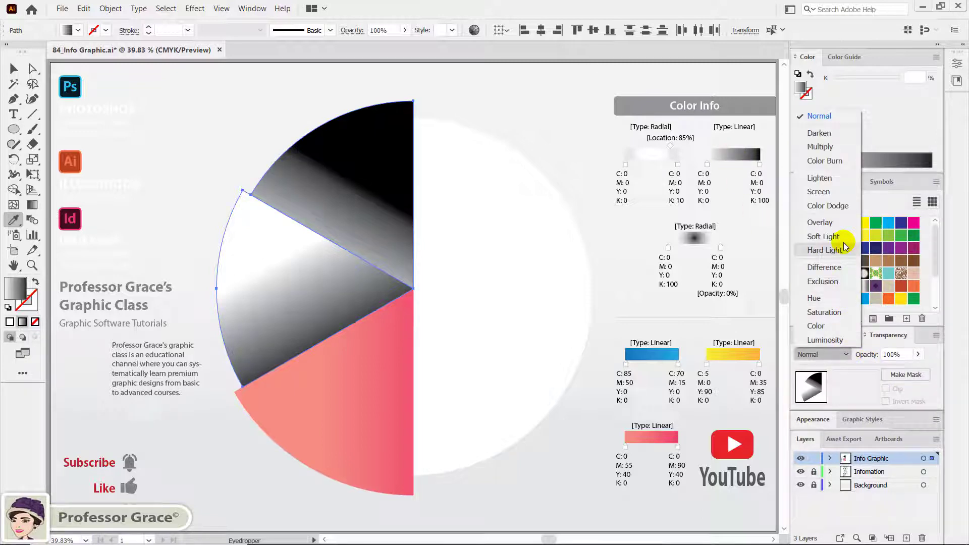
{"action": "left_click", "coordinate": [834, 148]}
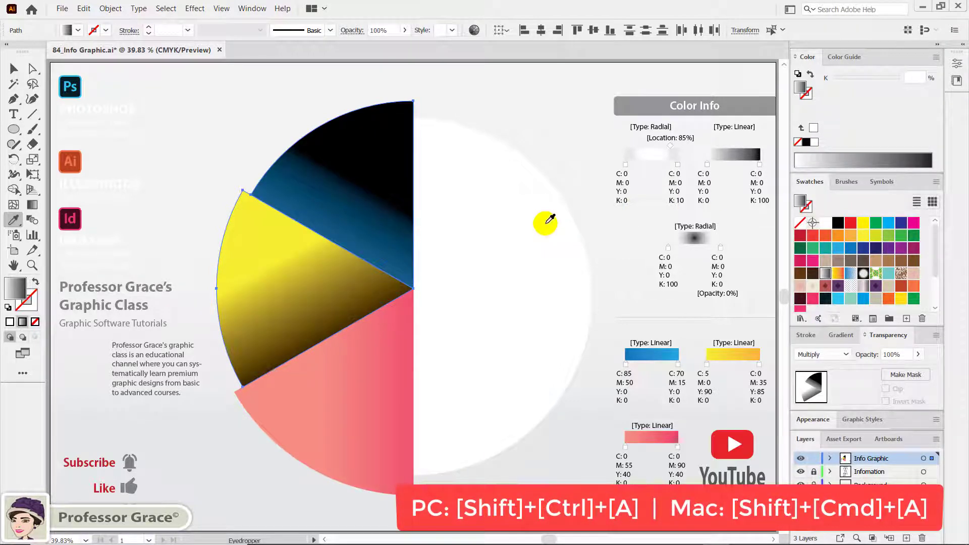
{"action": "key", "text": "shift+ctrl+a"}
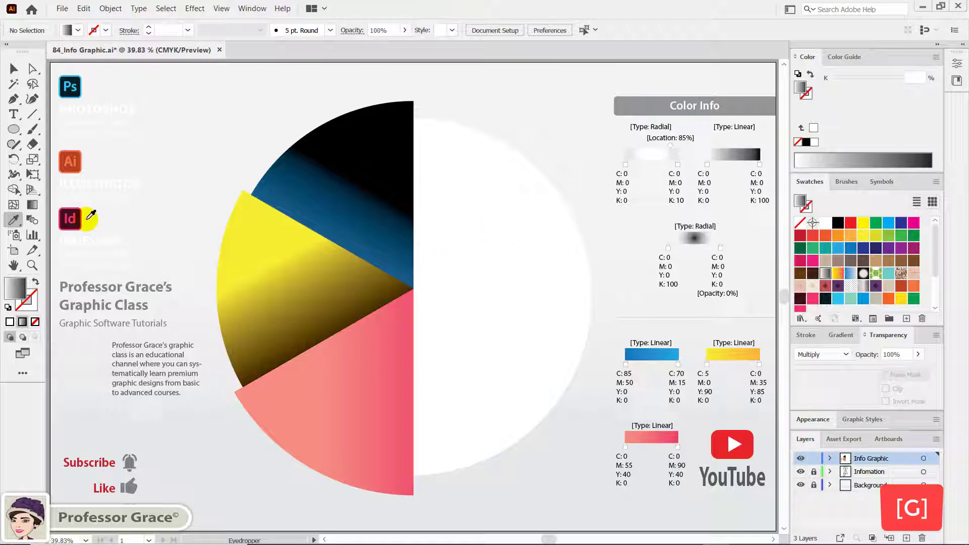
- Re-aim the blue overlay's shading diagonally toward the yellow wedge
{"action": "left_click", "coordinate": [33, 205]}
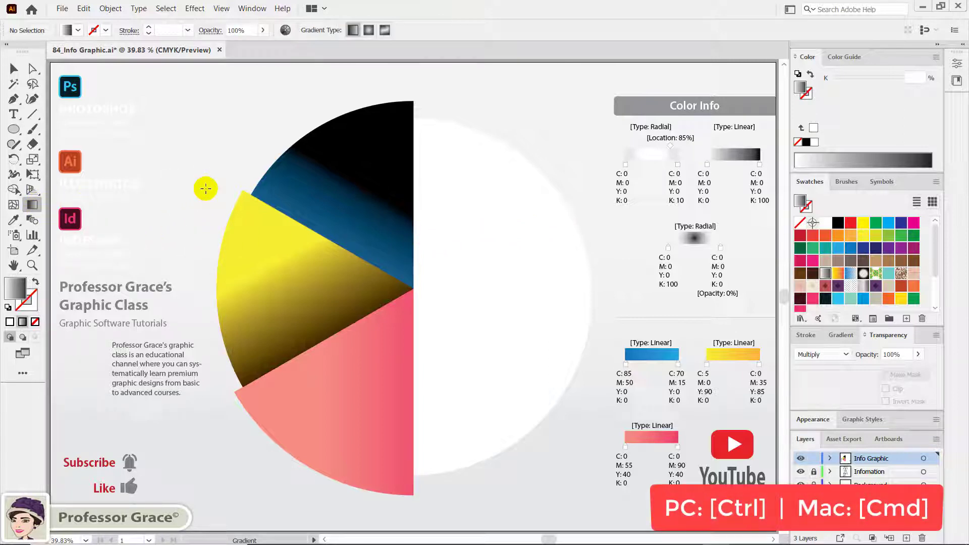
{"action": "key", "text": "ctrl"}
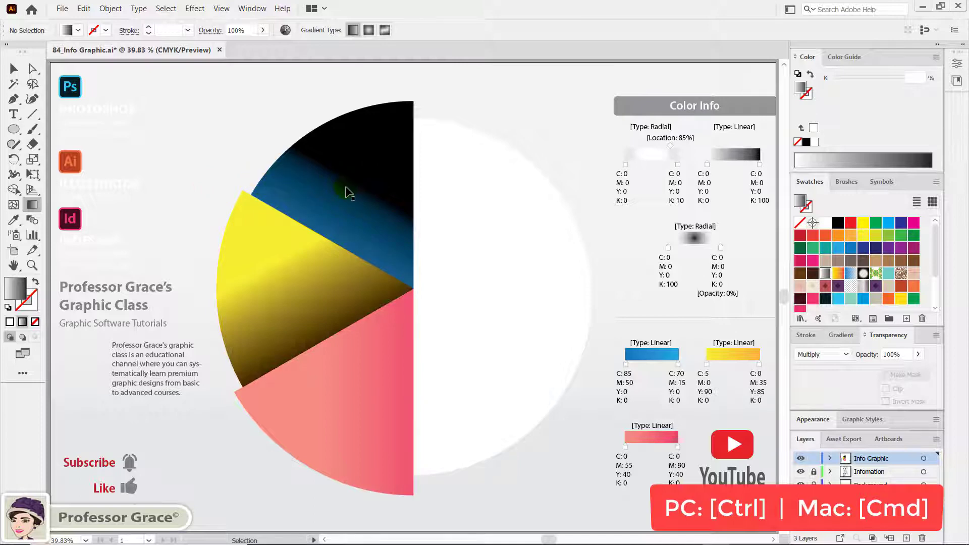
{"action": "left_click", "coordinate": [349, 193], "text": "ctrl"}
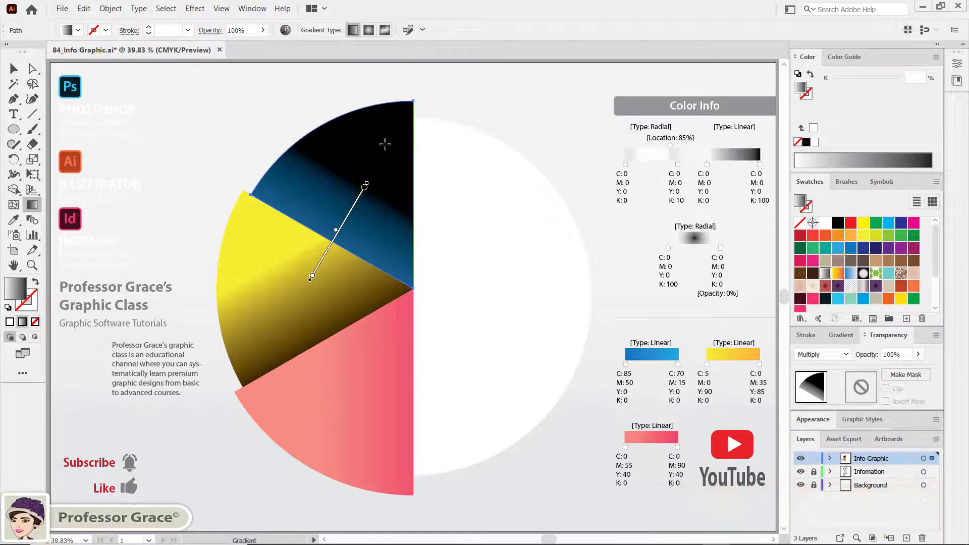
{"action": "mouse_move", "coordinate": [384, 144]}
{"action": "left_mouse_down"}
{"action": "mouse_move", "coordinate": [304, 261]}
{"action": "mouse_move", "coordinate": [303, 293]}
{"action": "left_mouse_up"}
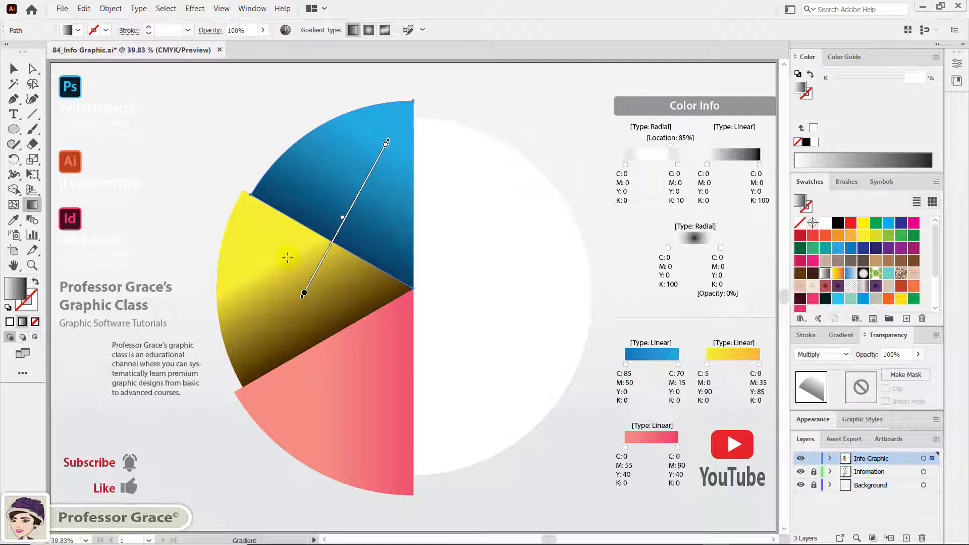
- Re-aim the yellow overlay's shading toward the pink wedge, then deselect
{"action": "key", "text": "ctrl"}
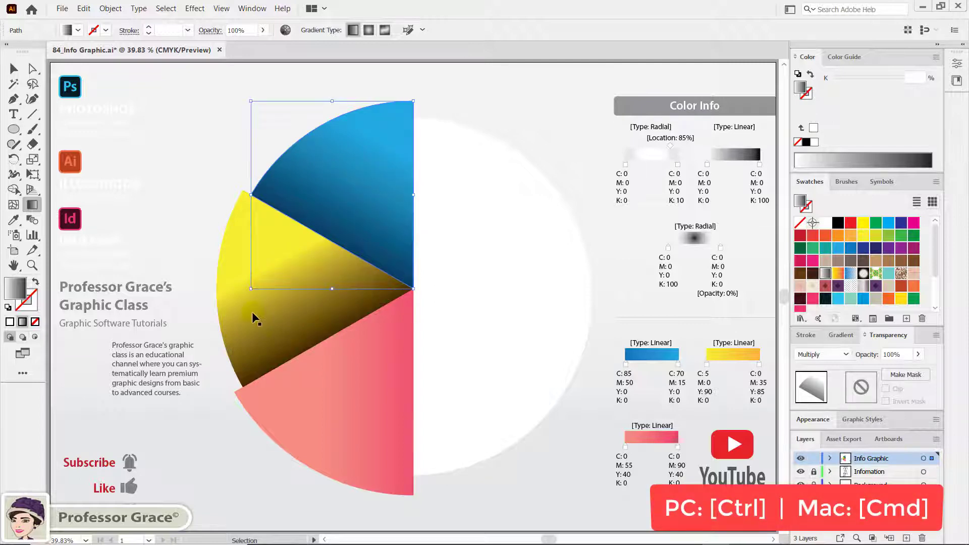
{"action": "left_click", "coordinate": [252, 313], "text": "ctrl"}
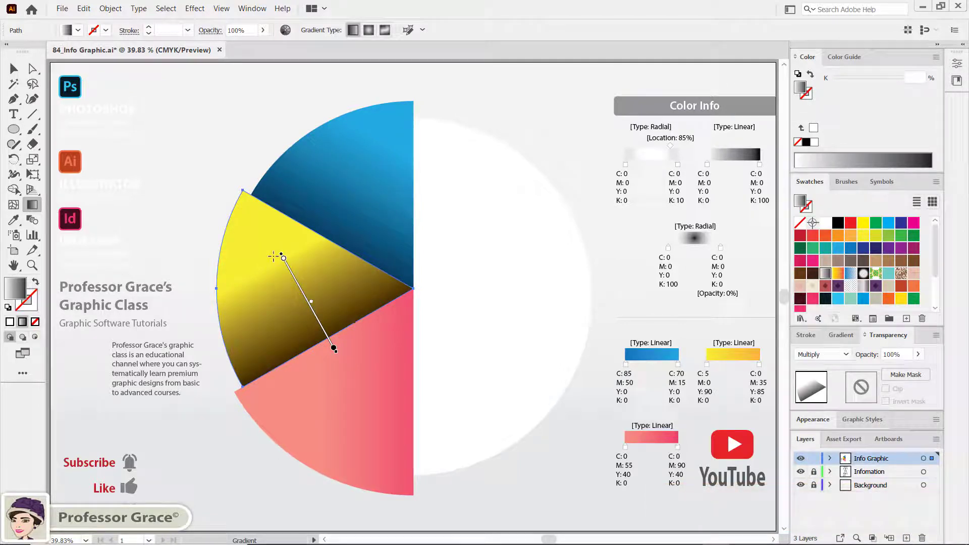
{"action": "left_click_drag", "start_coordinate": [273, 257], "coordinate": [377, 421]}
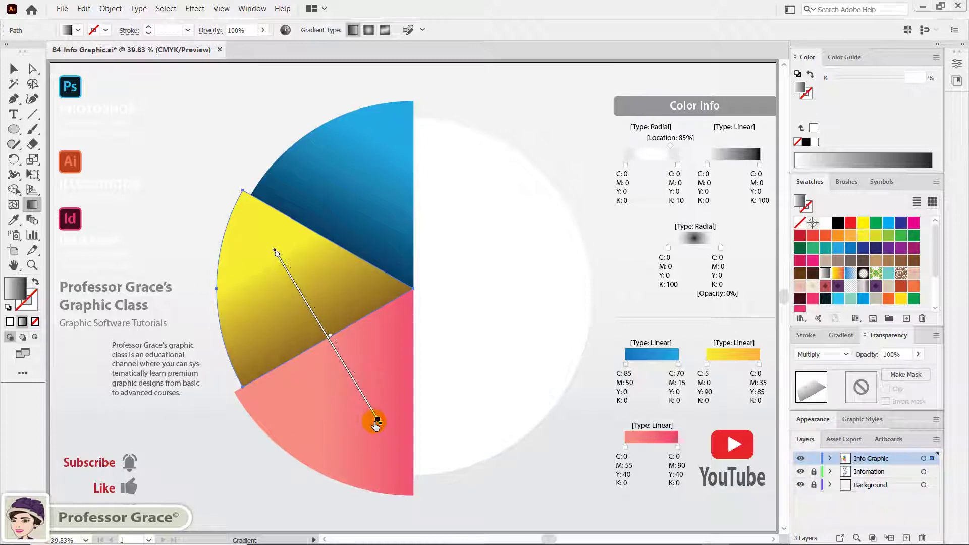
{"action": "key", "text": "ctrl"}
{"action": "left_click", "coordinate": [447, 333]}
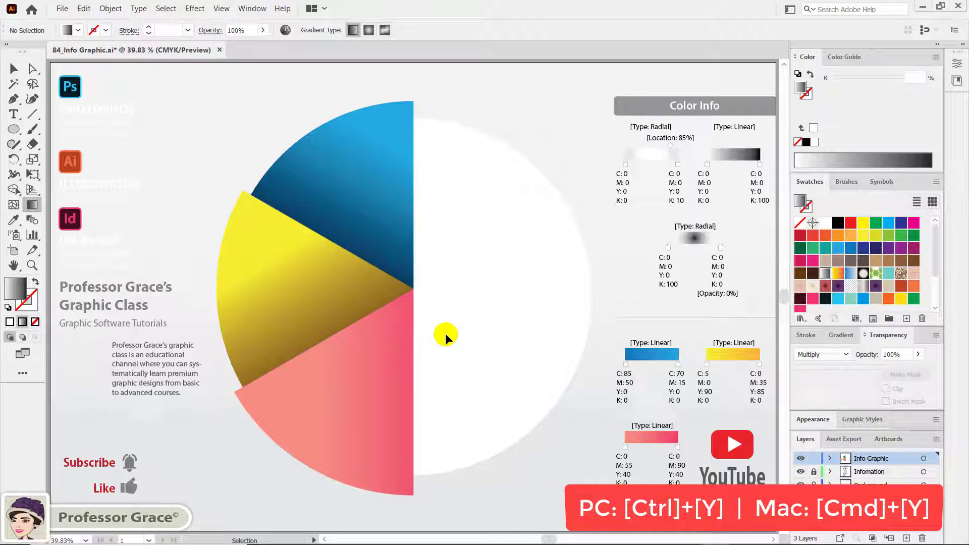
- In Outline view, zoom in and draw a small closed triangle at the top of the outer arc
{"action": "key", "text": "ctrl+y"}
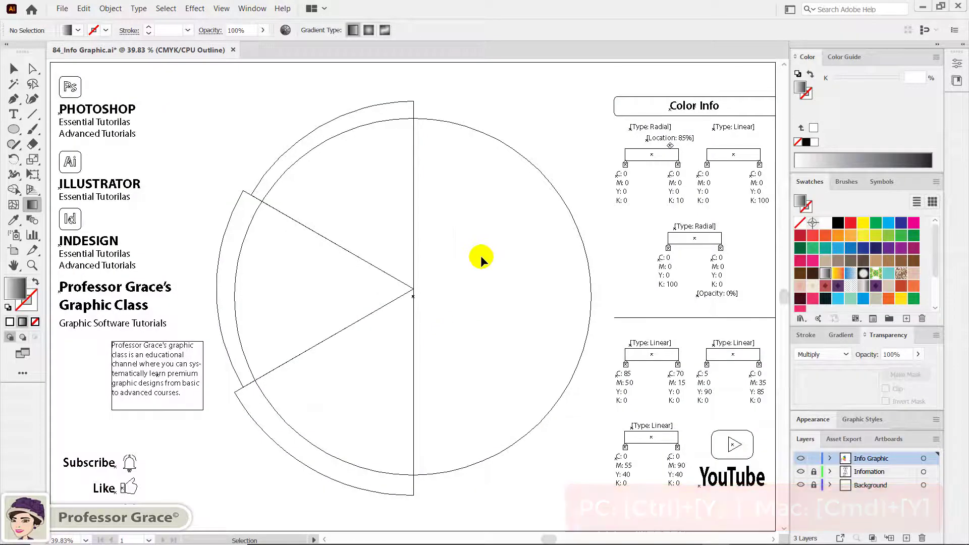
{"action": "key", "text": "ctrl+plus"}
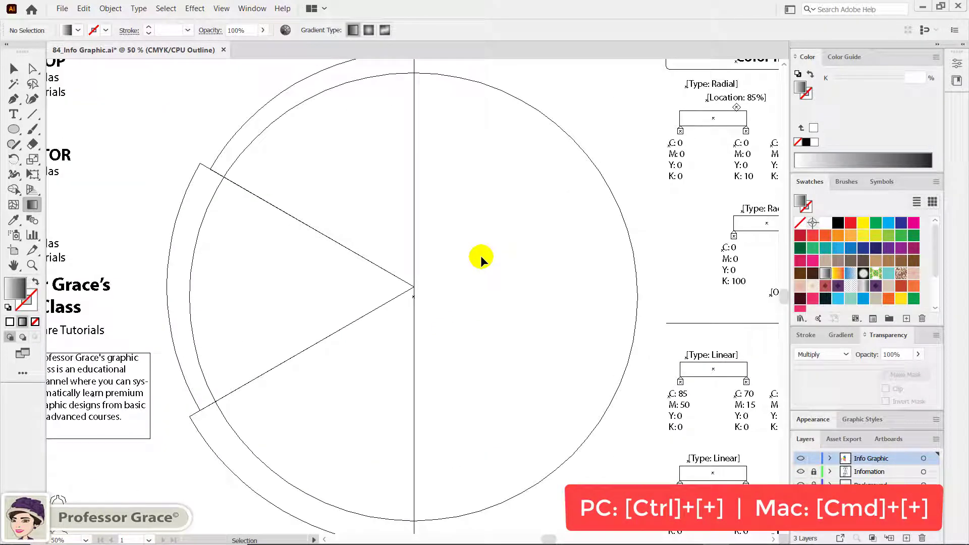
{"action": "scroll", "coordinate": [481, 280], "scroll_direction": "up", "scroll_amount": 2}
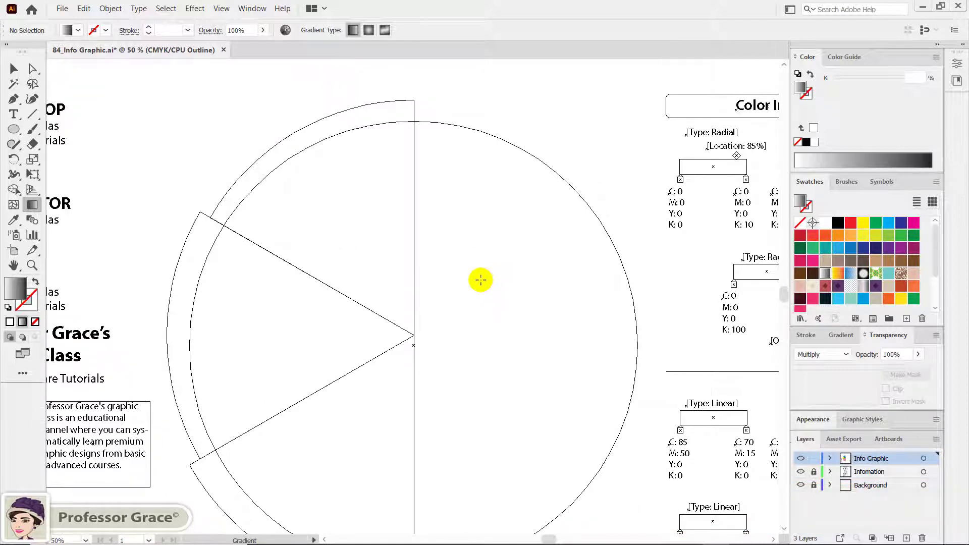
{"action": "key", "text": "p"}
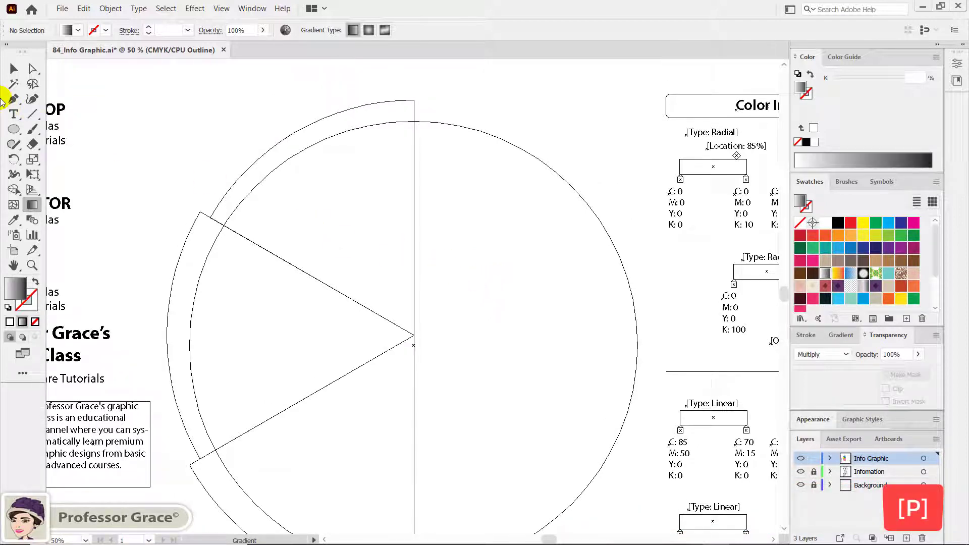
{"action": "left_click", "coordinate": [10, 100]}
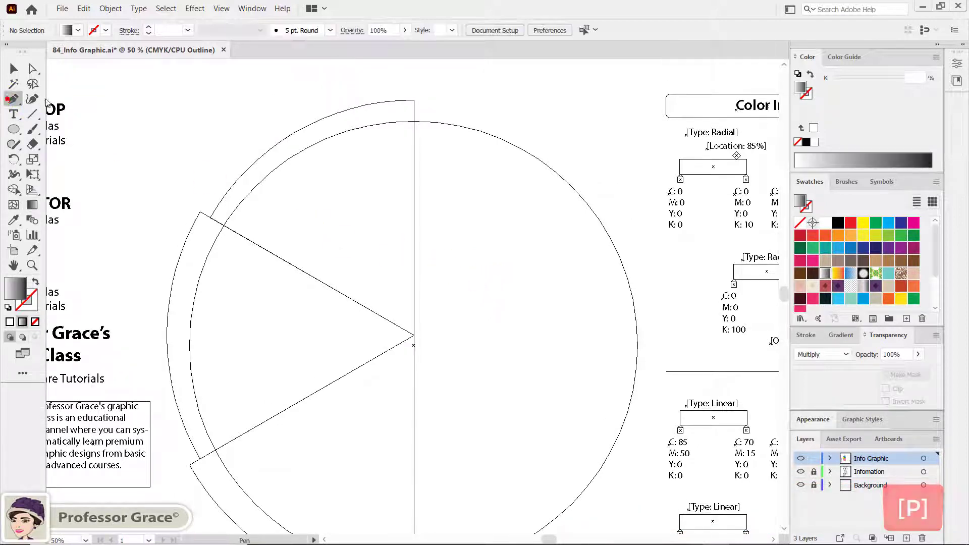
{"action": "left_click", "coordinate": [413, 101]}
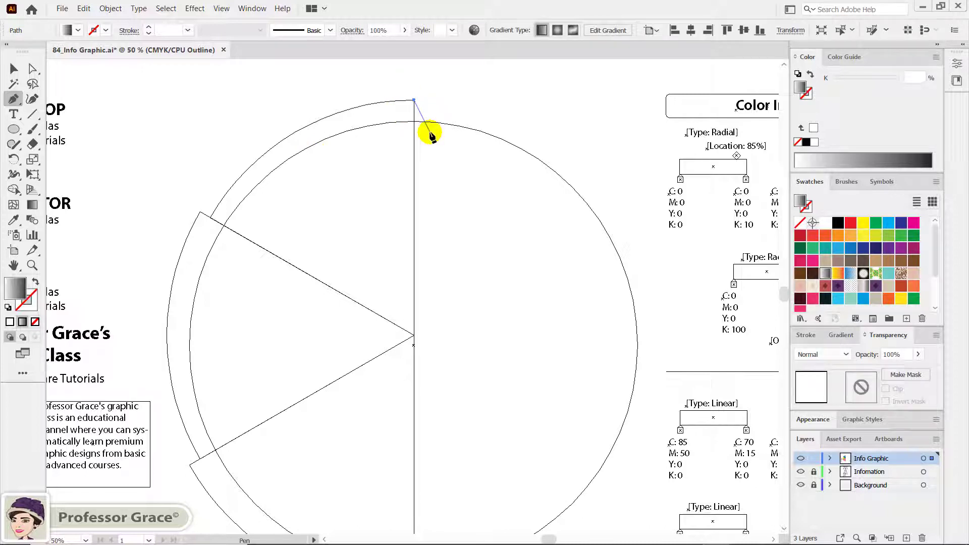
{"action": "left_click", "coordinate": [432, 133]}
{"action": "left_click", "coordinate": [396, 135]}
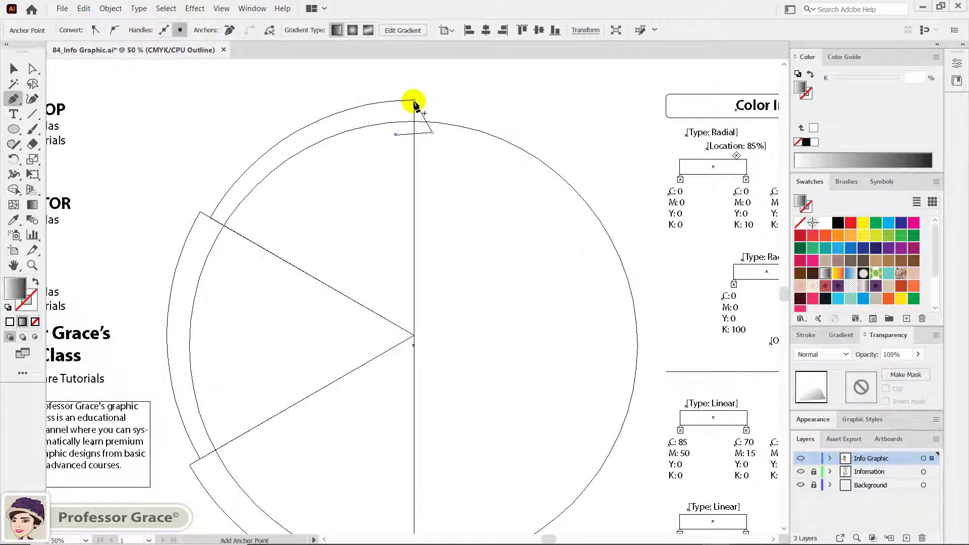
{"action": "left_click", "coordinate": [414, 101]}
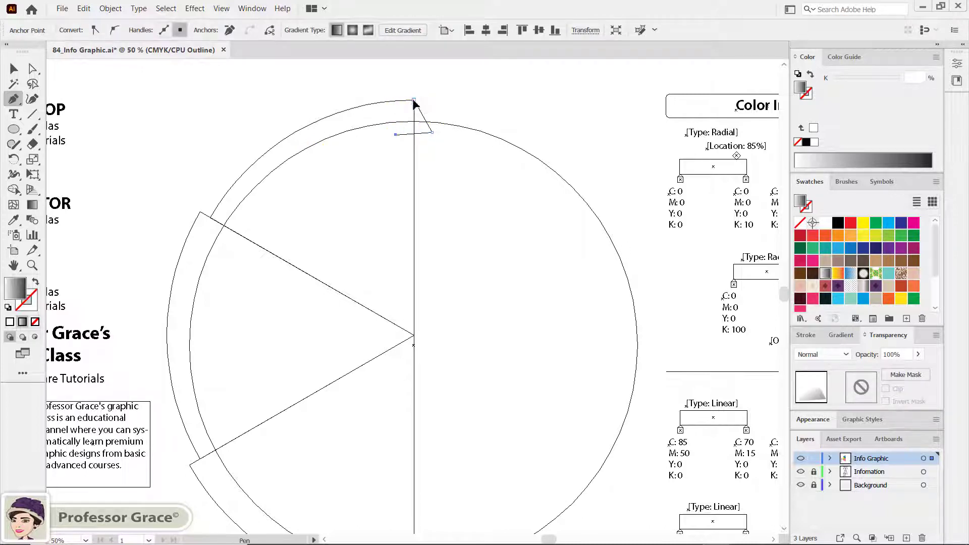
- Draw closed triangles at the upper-left and lower wedge corners, then return to colour preview
{"action": "left_click", "coordinate": [201, 212]}
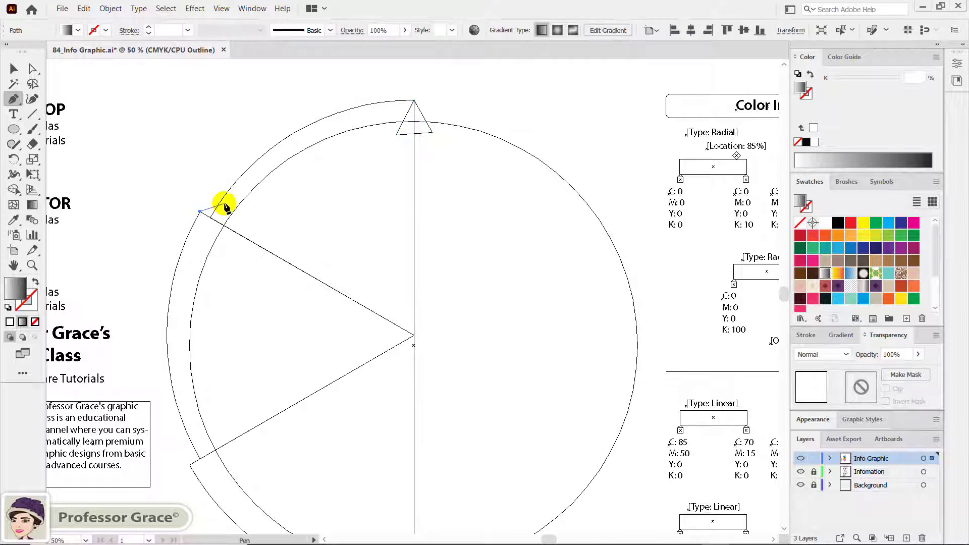
{"action": "left_click", "coordinate": [226, 203]}
{"action": "left_click", "coordinate": [206, 239]}
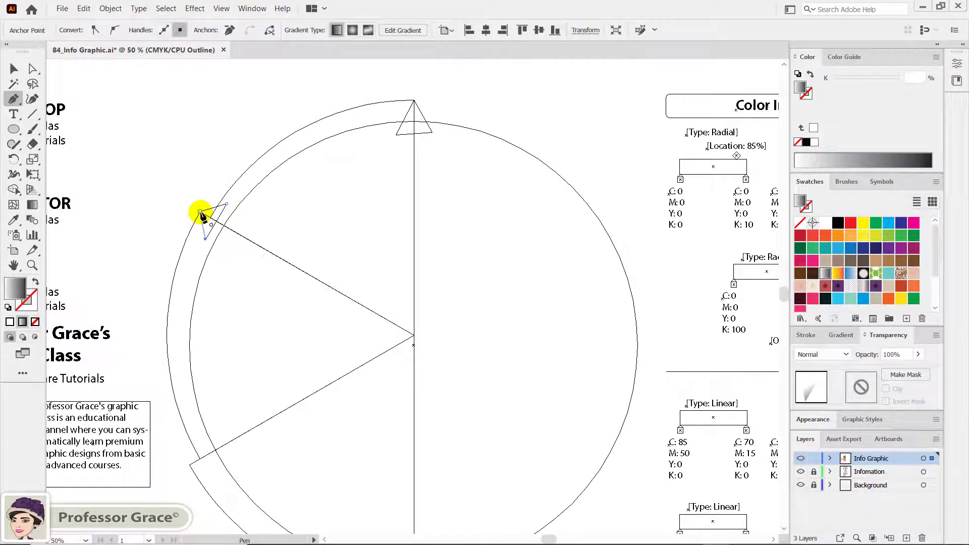
{"action": "left_click", "coordinate": [201, 212]}
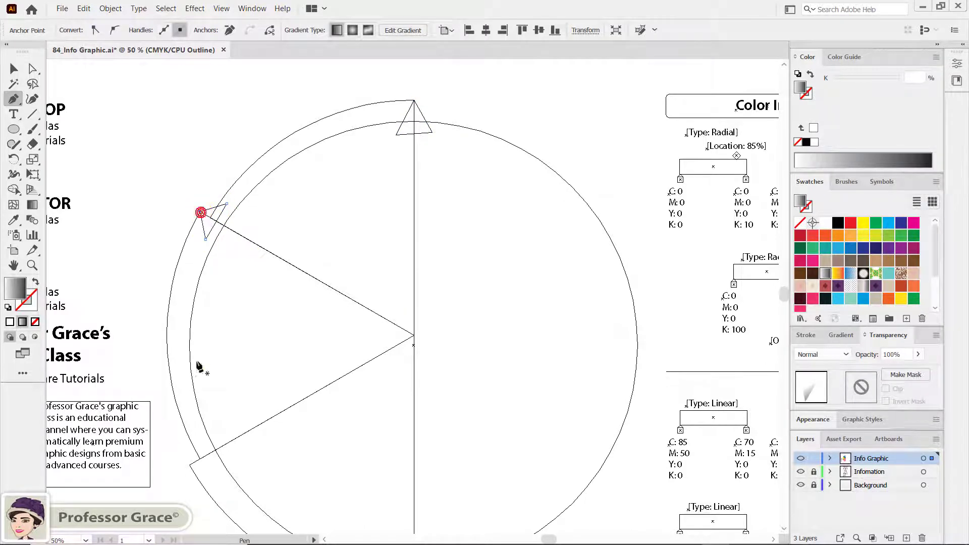
{"action": "left_click", "coordinate": [188, 465]}
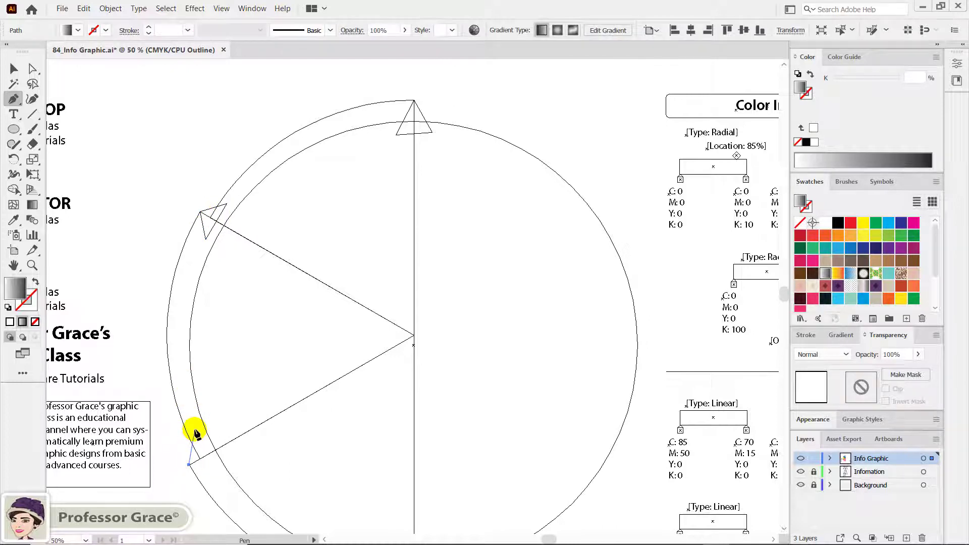
{"action": "left_click", "coordinate": [196, 430]}
{"action": "left_click", "coordinate": [213, 467]}
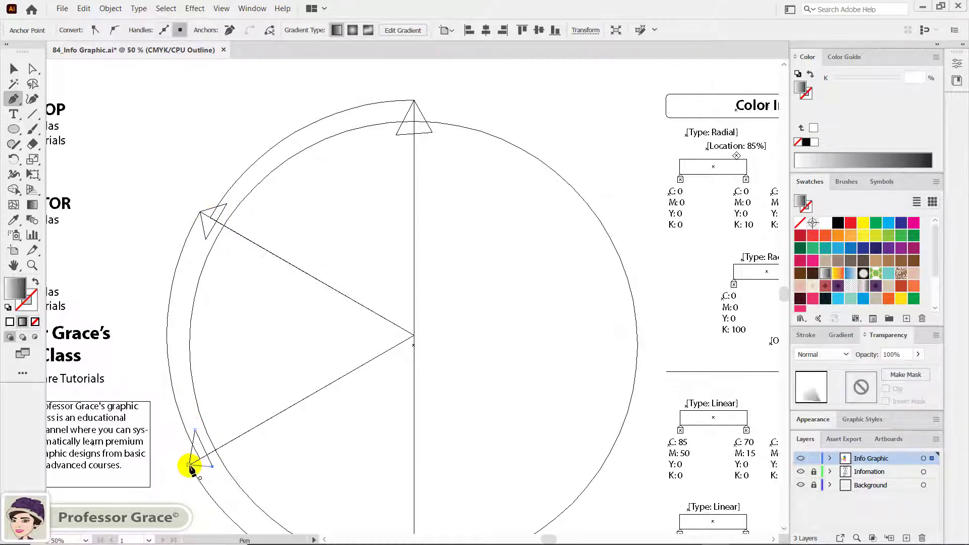
{"action": "left_click", "coordinate": [189, 465]}
{"action": "left_click", "coordinate": [227, 460]}
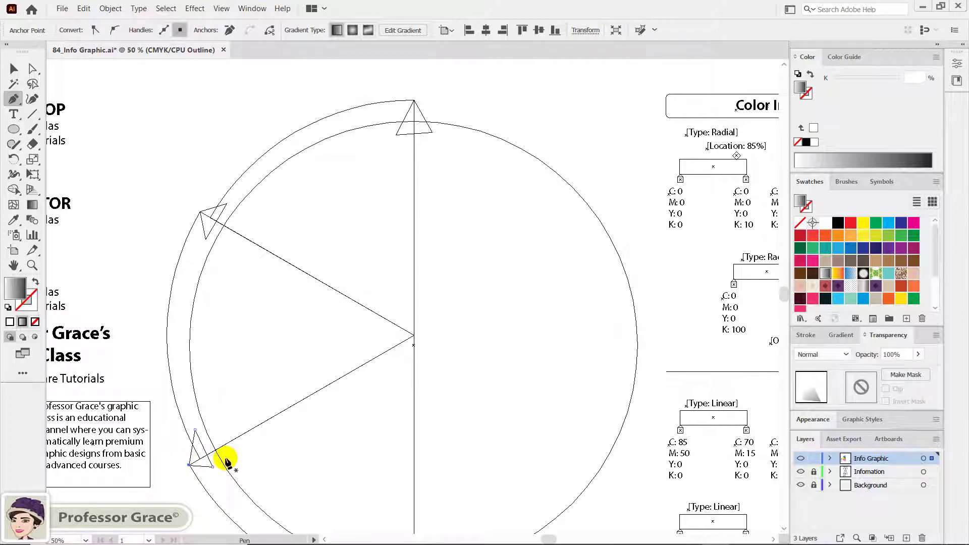
{"action": "key", "text": "ctrl"}
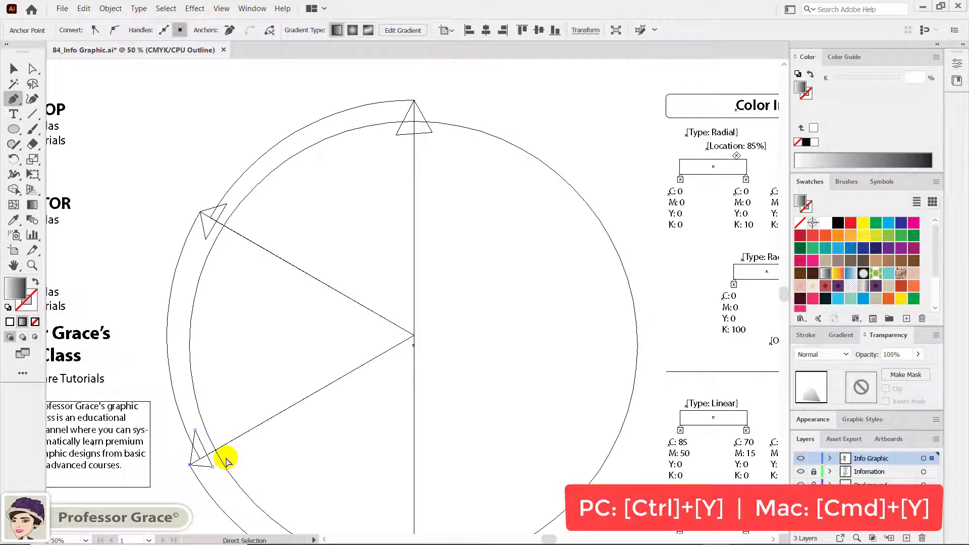
{"action": "key", "text": "ctrl+y"}
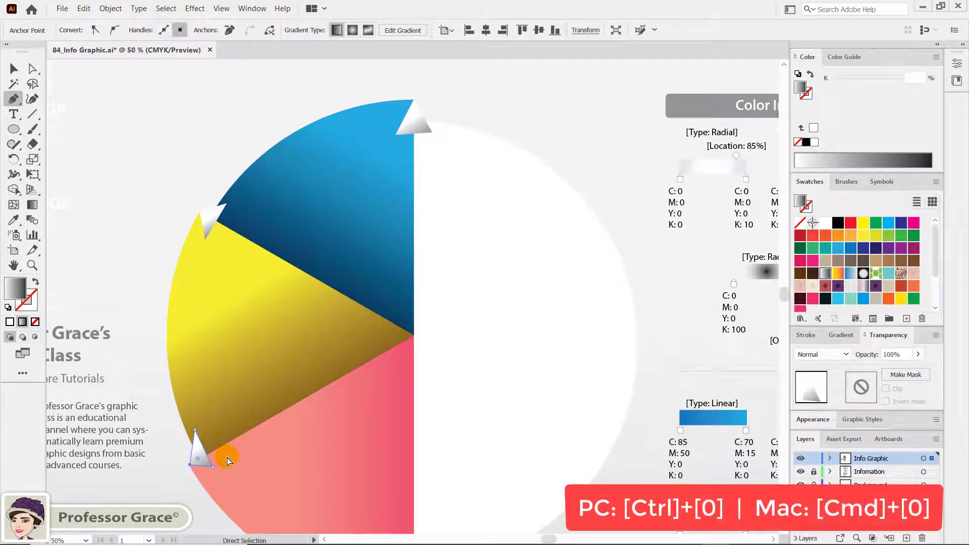
- Fit the artboard, send the three small triangles behind the pie slices, and deselect
{"action": "key", "text": "ctrl+0"}
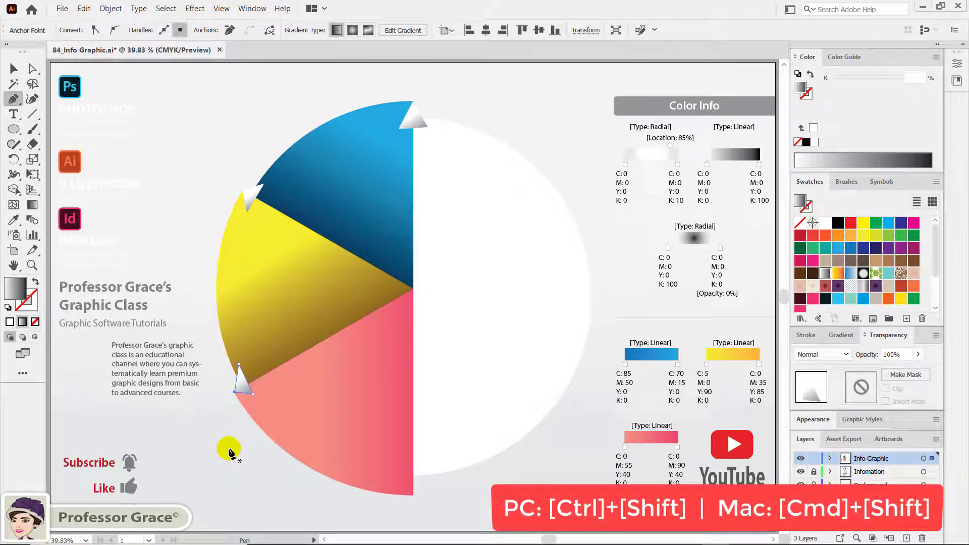
{"action": "left_click", "coordinate": [250, 197], "text": "ctrl+shift"}
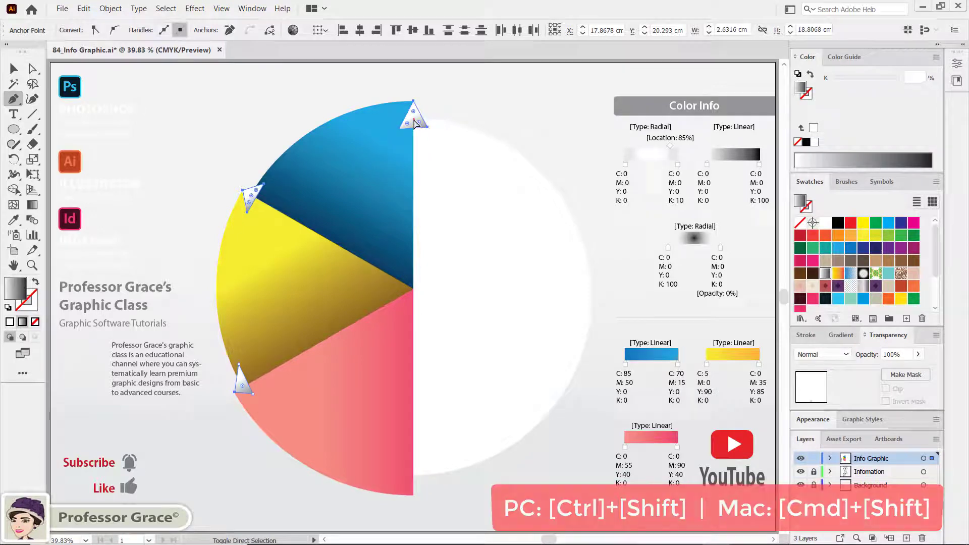
{"action": "left_click", "coordinate": [414, 121], "text": "ctrl+shift"}
{"action": "key", "text": "ctrl"}
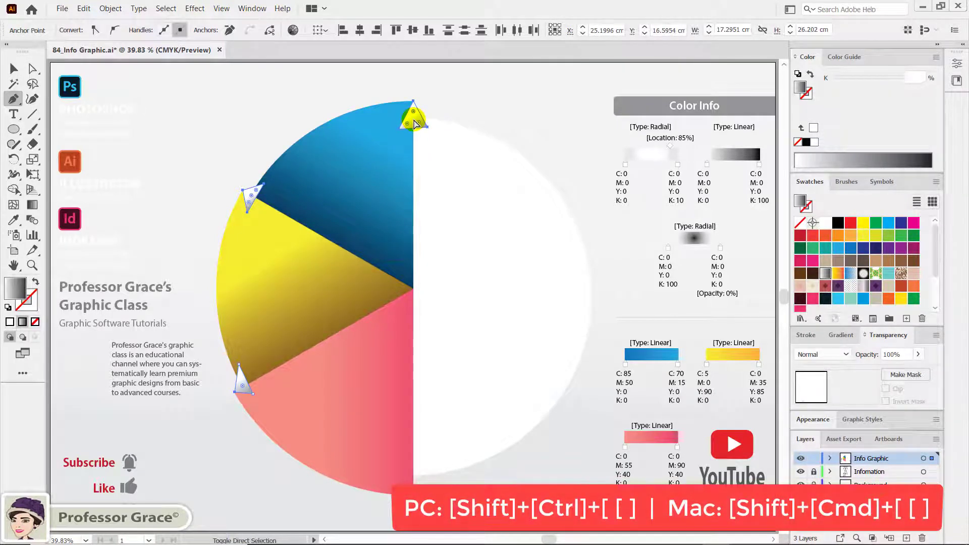
{"action": "key", "text": "ctrl+shift+bracketleft"}
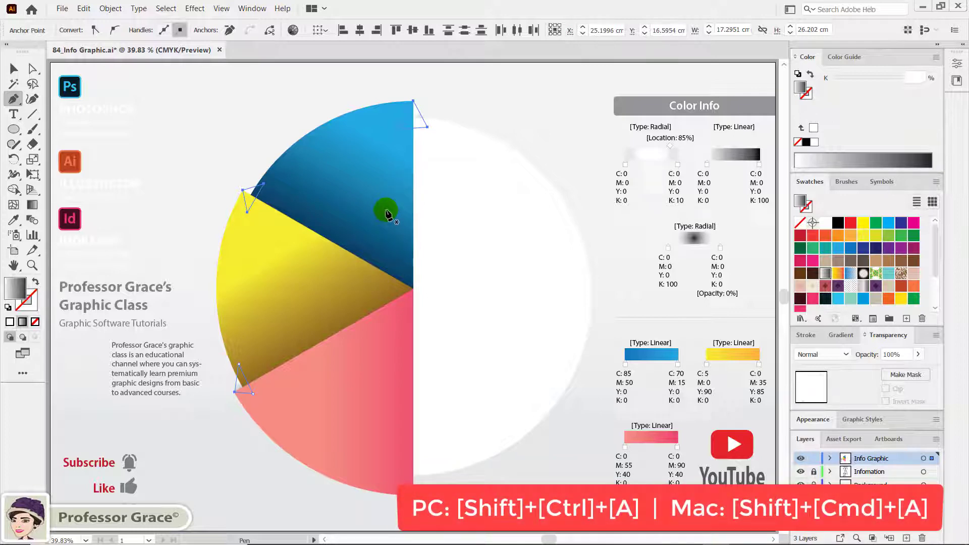
{"action": "key", "text": "ctrl+shift+a"}
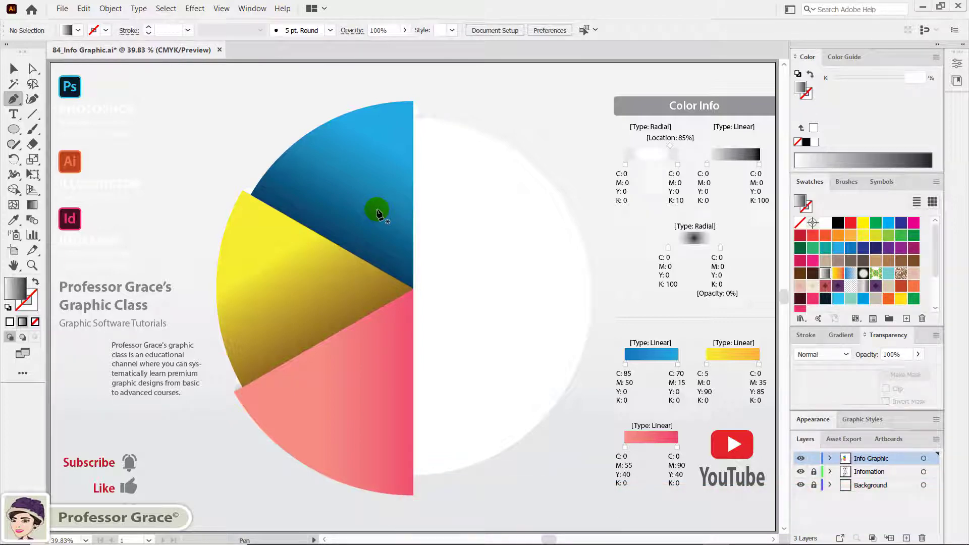
{"action": "key", "text": "i"}
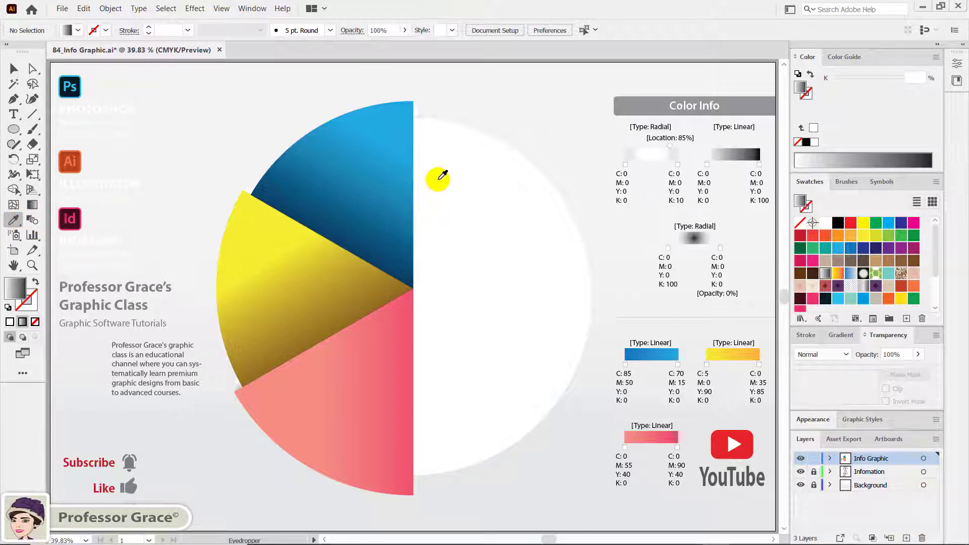
- Give the top, upper-left and lower-left triangles the blue, yellow and pink gradients
{"action": "key", "text": "ctrl"}
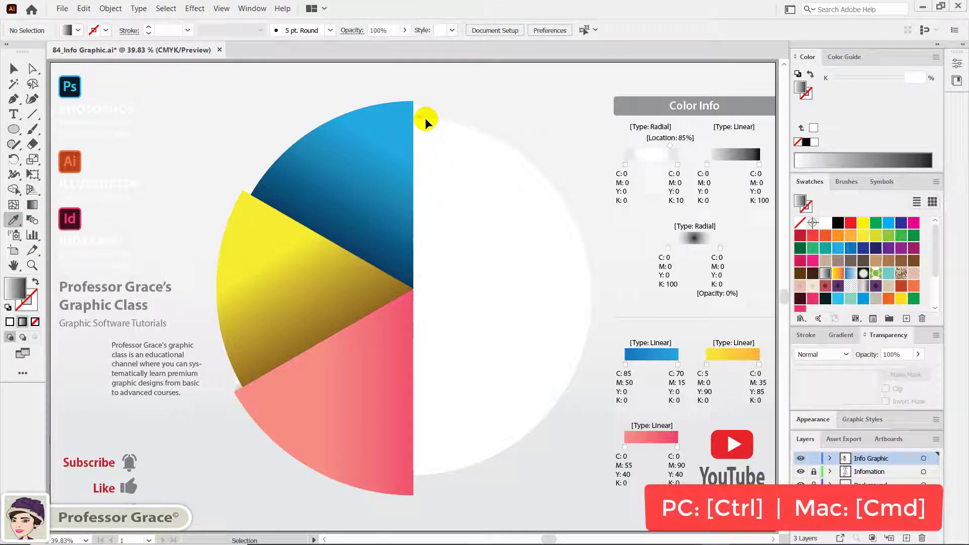
{"action": "left_click", "coordinate": [417, 108], "text": "ctrl"}
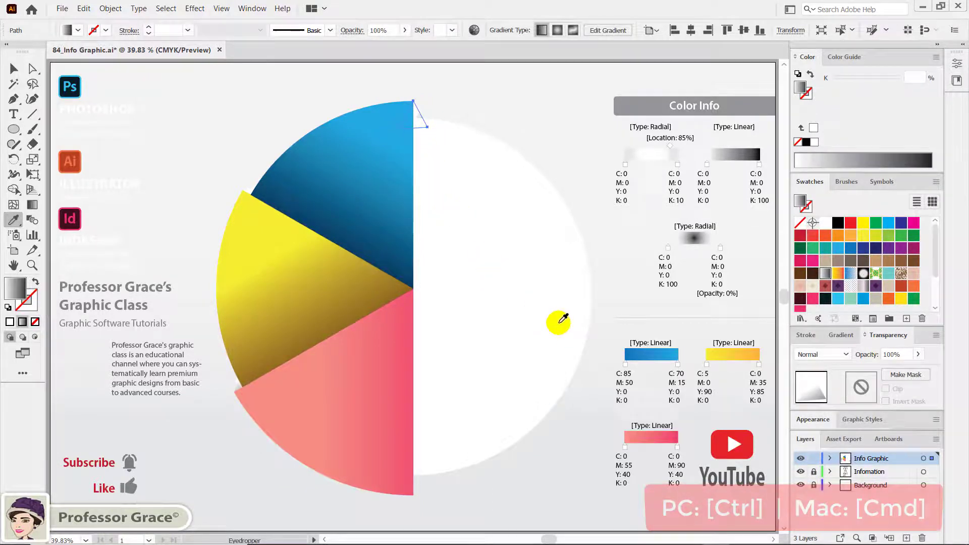
{"action": "left_click", "coordinate": [652, 355]}
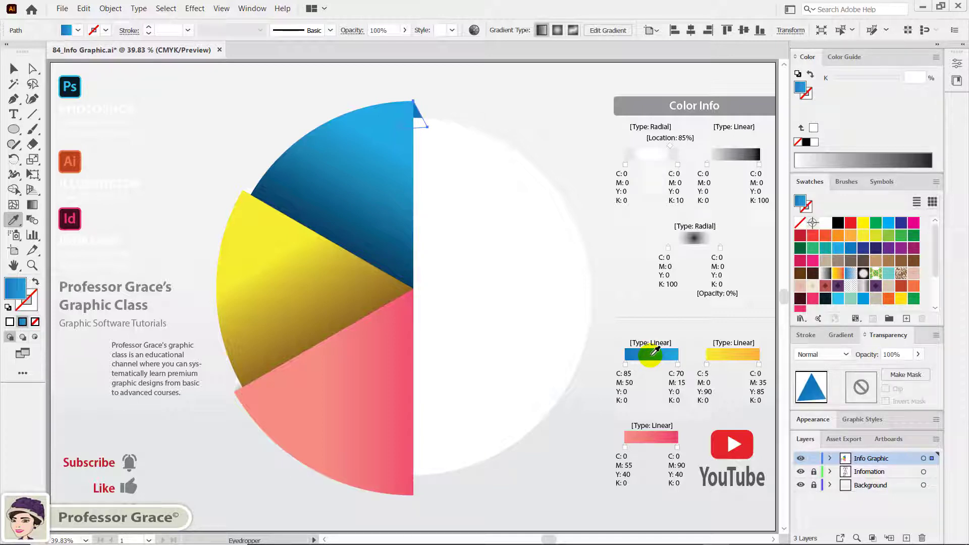
{"action": "key", "text": "ctrl"}
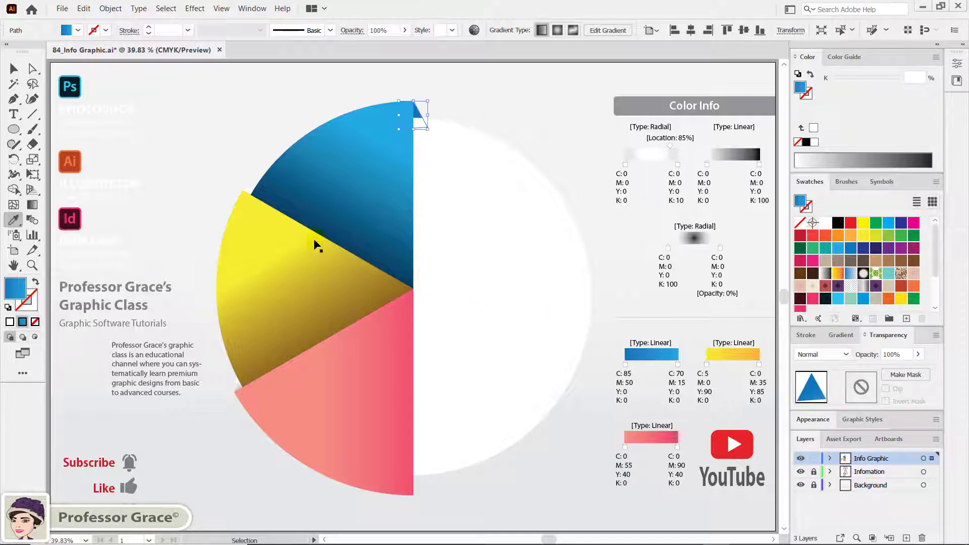
{"action": "left_click", "coordinate": [250, 194], "text": "ctrl"}
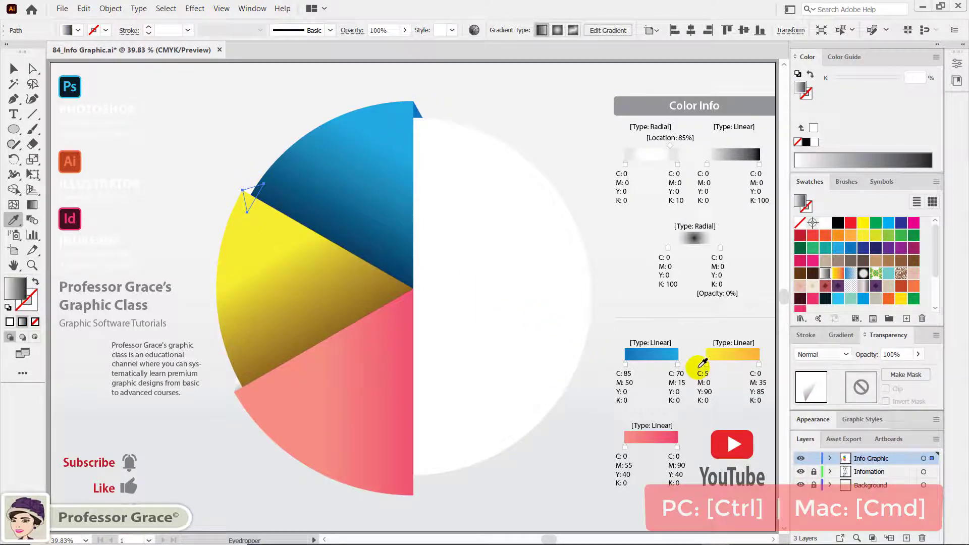
{"action": "left_click", "coordinate": [740, 350]}
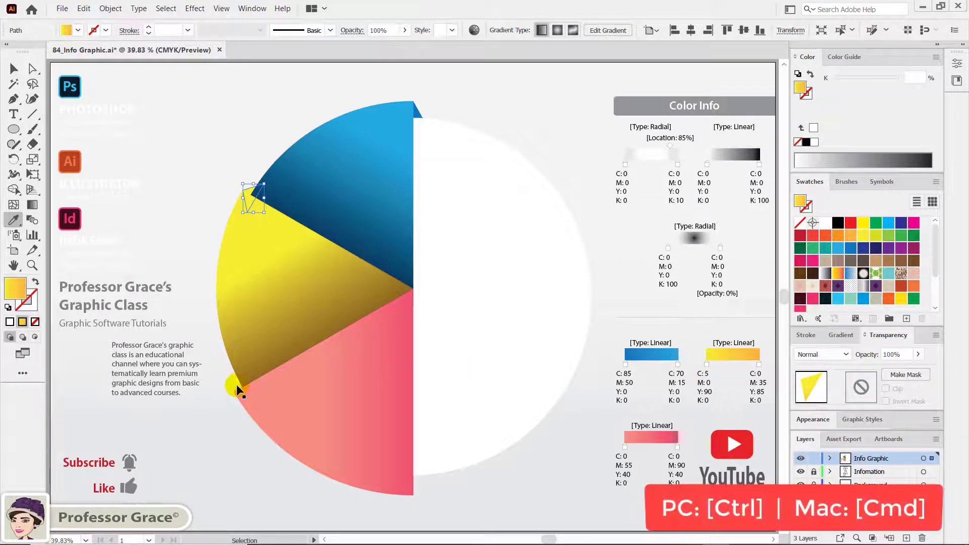
{"action": "left_click", "coordinate": [236, 383], "text": "ctrl"}
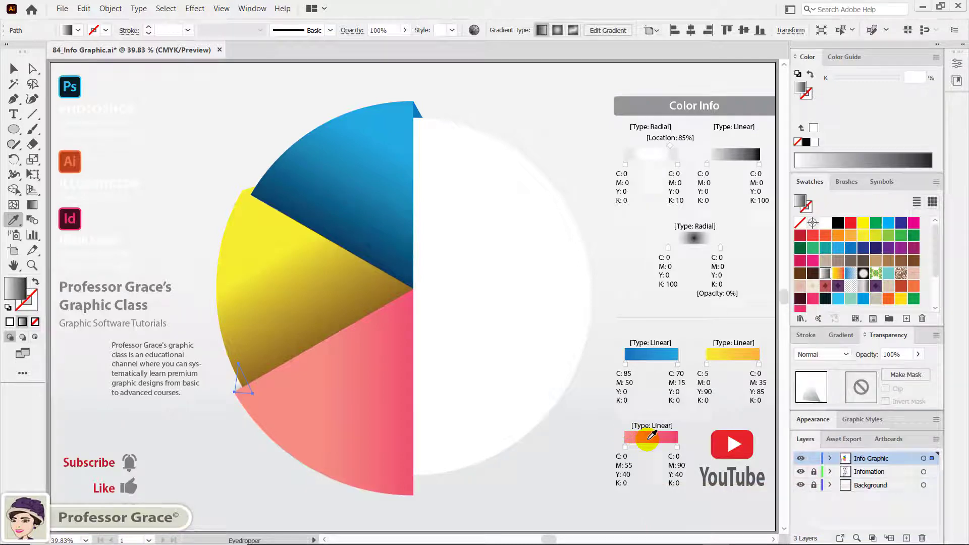
{"action": "left_click", "coordinate": [649, 438]}
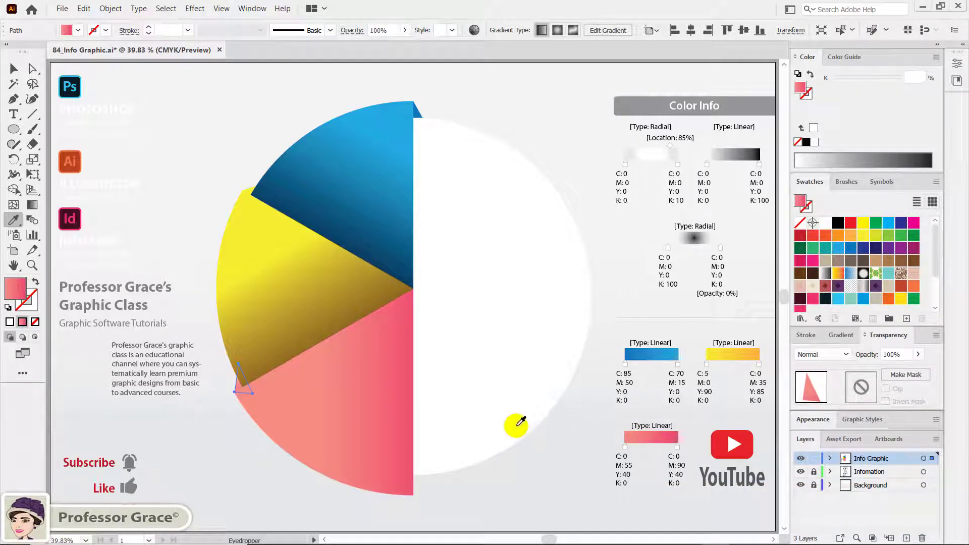
- Change the gradient direction on the pink and yellow triangles toward their tips
{"action": "key", "text": "g"}
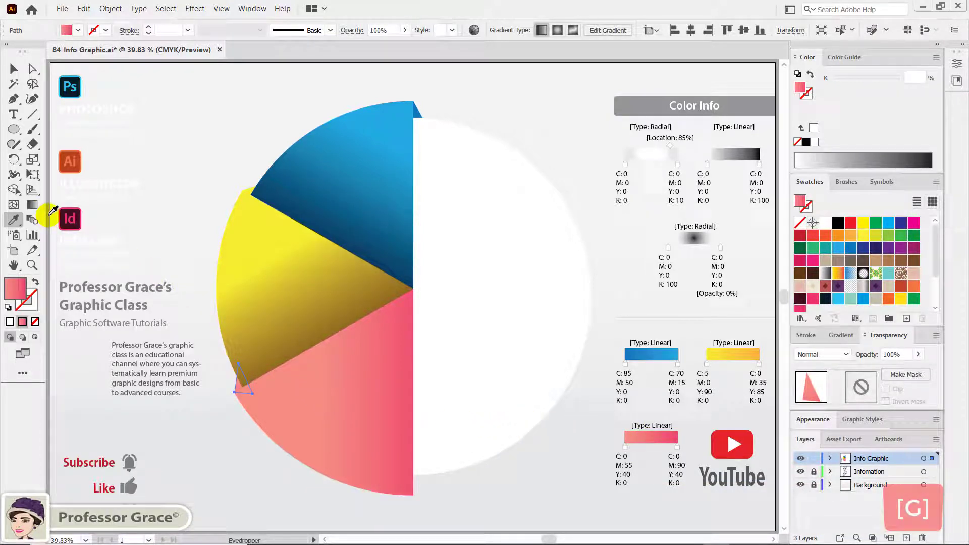
{"action": "left_click", "coordinate": [32, 205]}
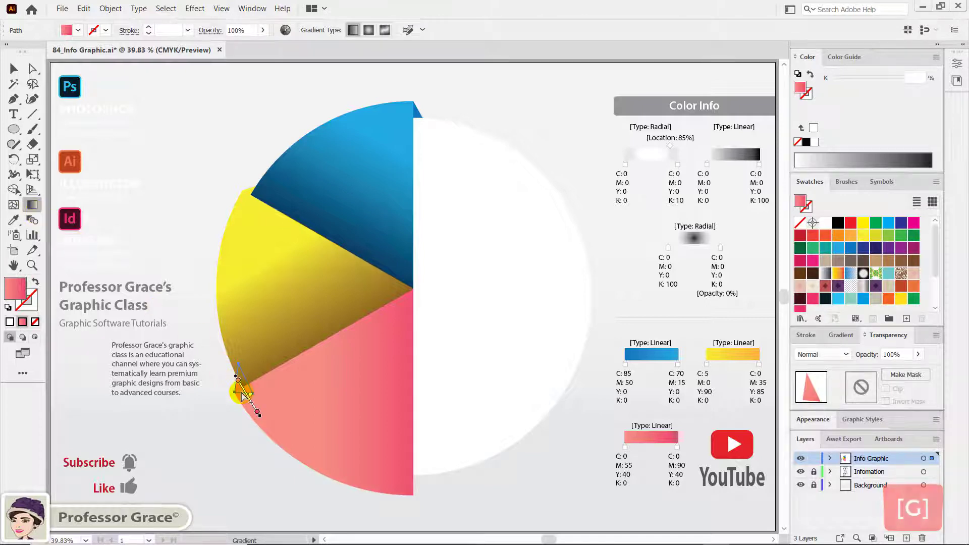
{"action": "left_click_drag", "start_coordinate": [237, 395], "coordinate": [244, 386]}
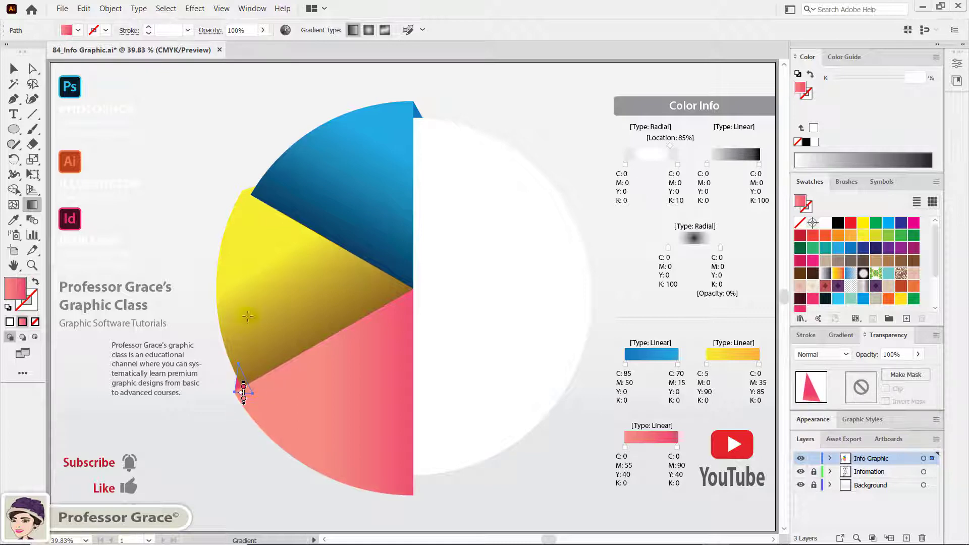
{"action": "left_click", "coordinate": [244, 164], "text": "ctrl"}
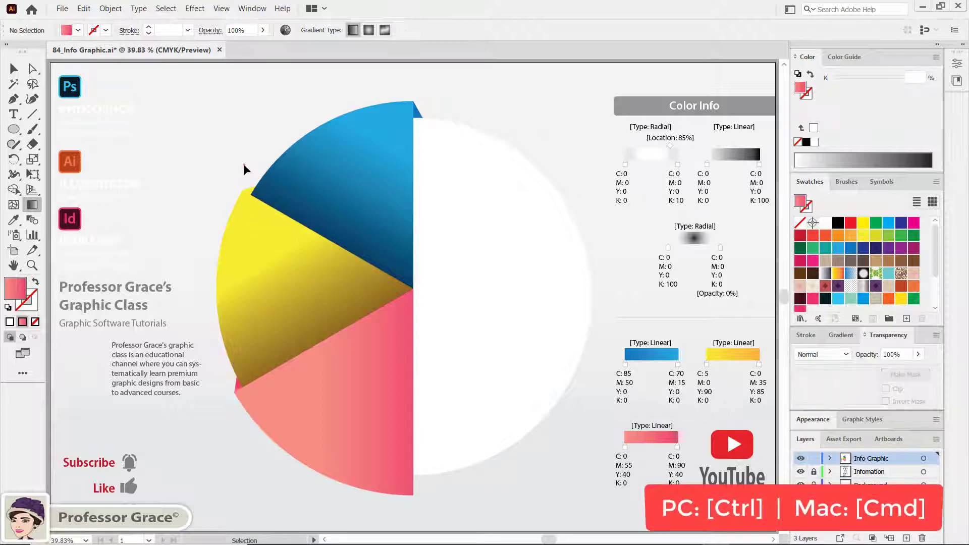
{"action": "left_click", "coordinate": [251, 194], "text": "ctrl"}
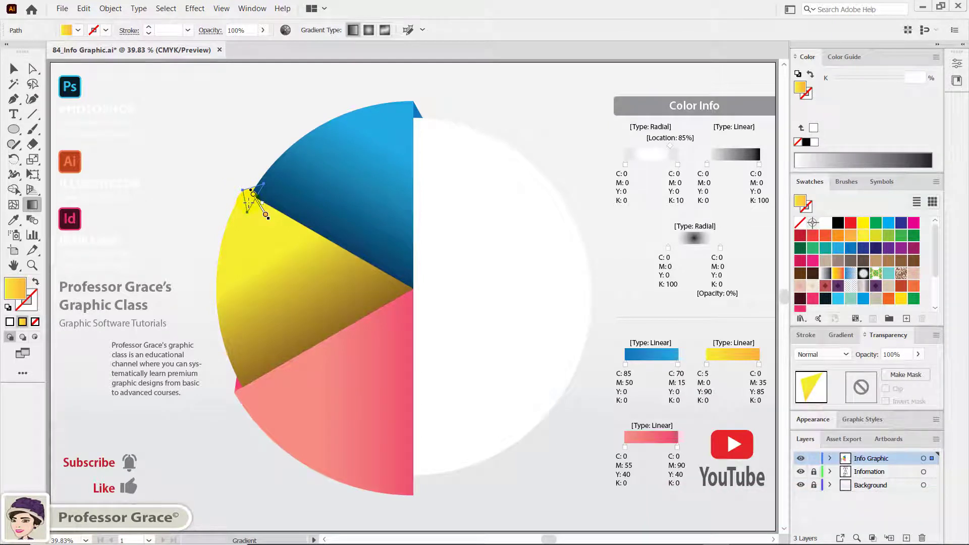
{"action": "left_click_drag", "start_coordinate": [266, 216], "coordinate": [246, 191]}
- Point the blue tip triangle's gradient downward, then deselect it
{"action": "key", "text": "ctrl"}
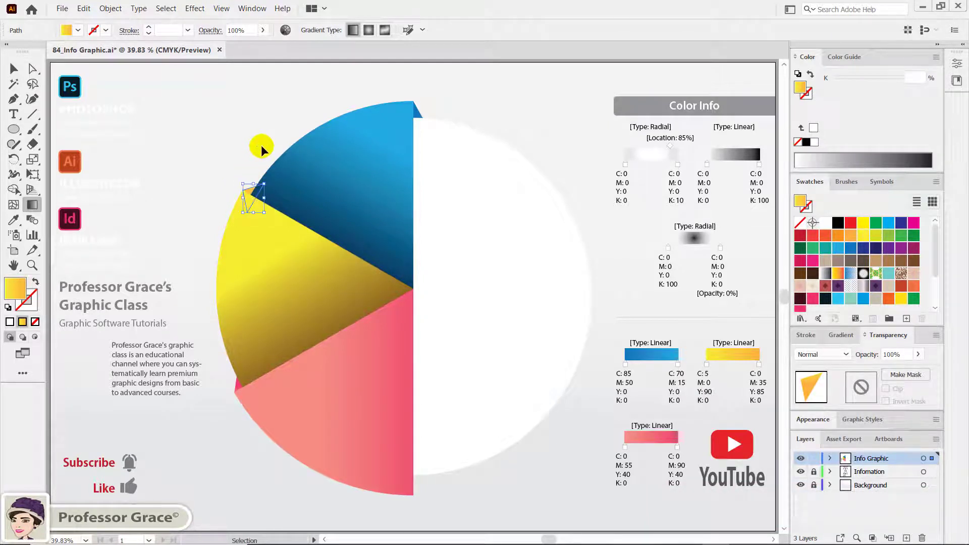
{"action": "left_click", "coordinate": [261, 144], "text": "ctrl"}
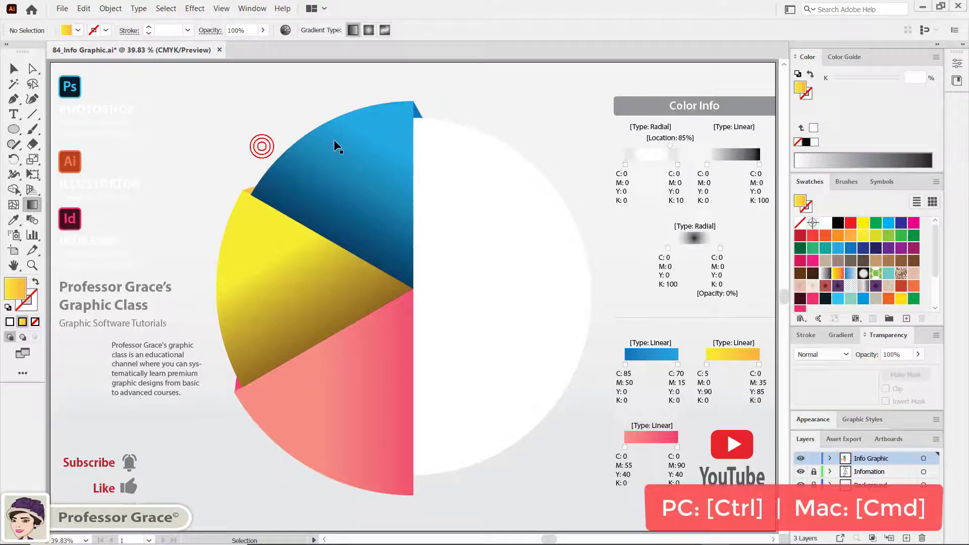
{"action": "left_click", "coordinate": [417, 114], "text": "ctrl"}
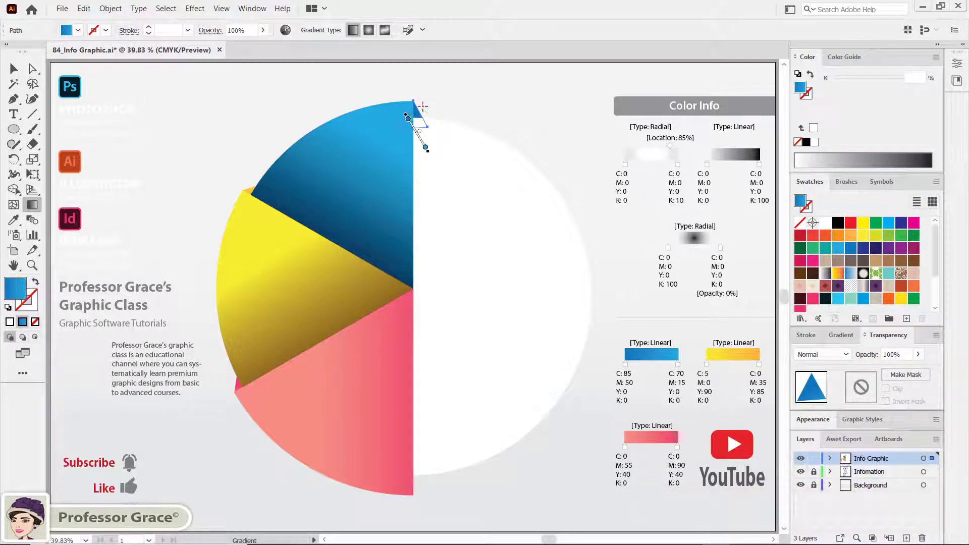
{"action": "mouse_move", "coordinate": [423, 105]}
{"action": "left_mouse_down"}
{"action": "mouse_move", "coordinate": [404, 134]}
{"action": "mouse_move", "coordinate": [423, 115]}
{"action": "left_mouse_up"}
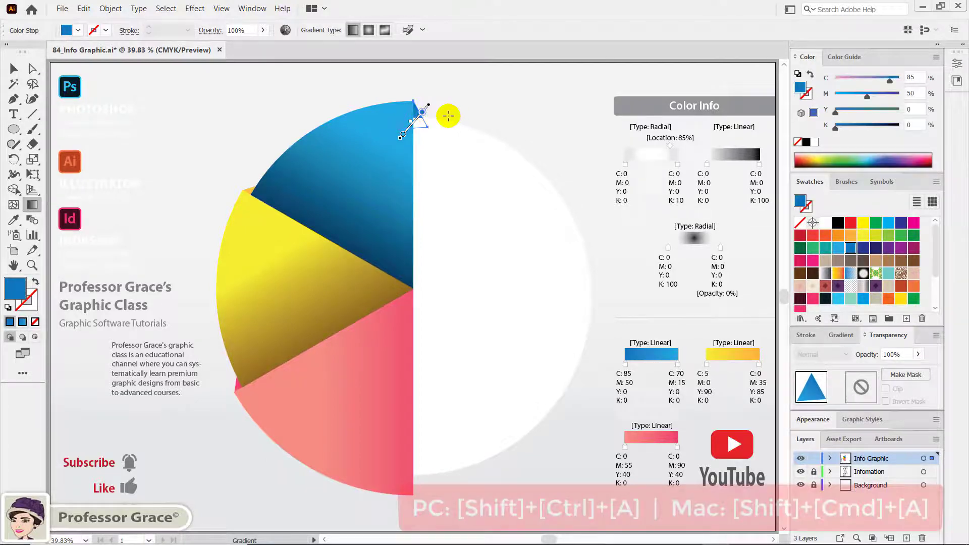
{"action": "key", "text": "v"}
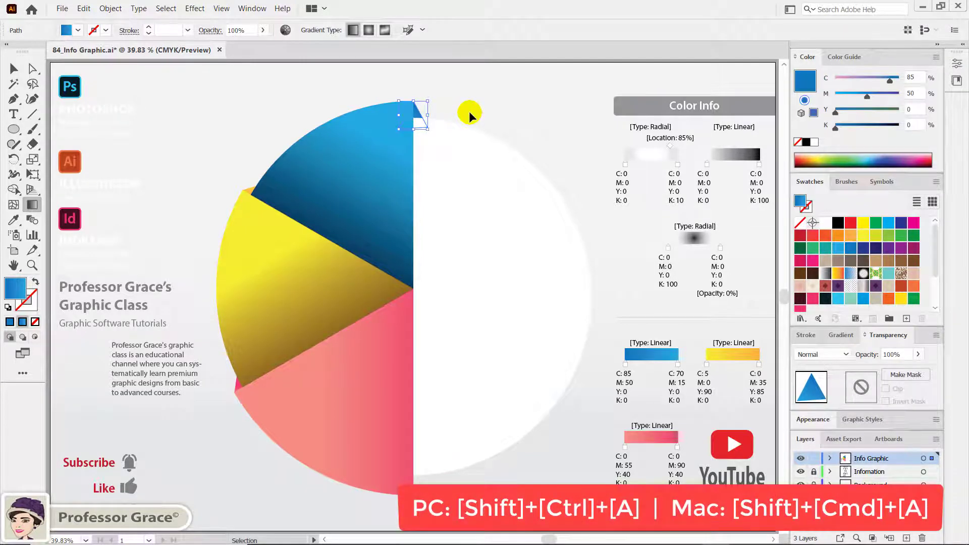
{"action": "key", "text": "ctrl+shift+a"}
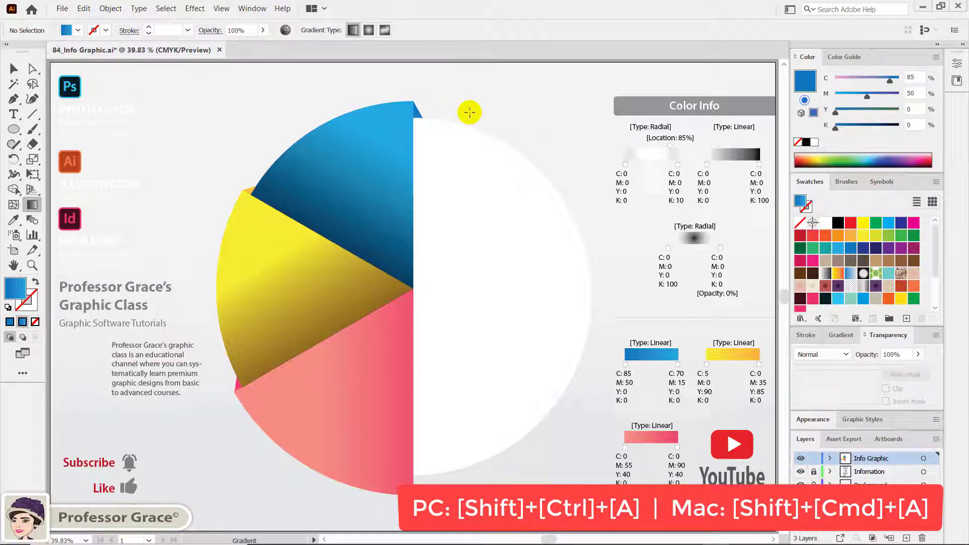
- Unlock all the pie pieces and select the white disc
{"action": "left_click", "coordinate": [107, 8]}
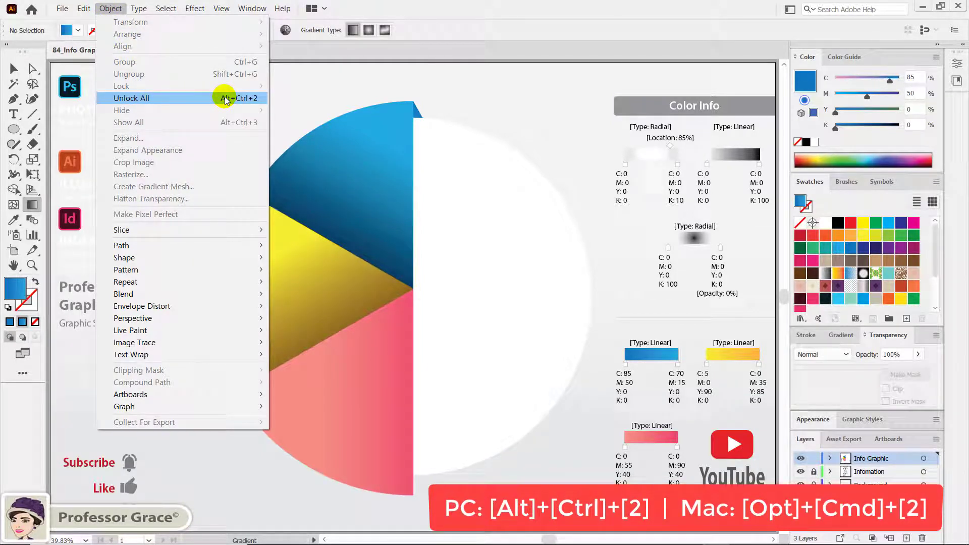
{"action": "left_click", "coordinate": [256, 99]}
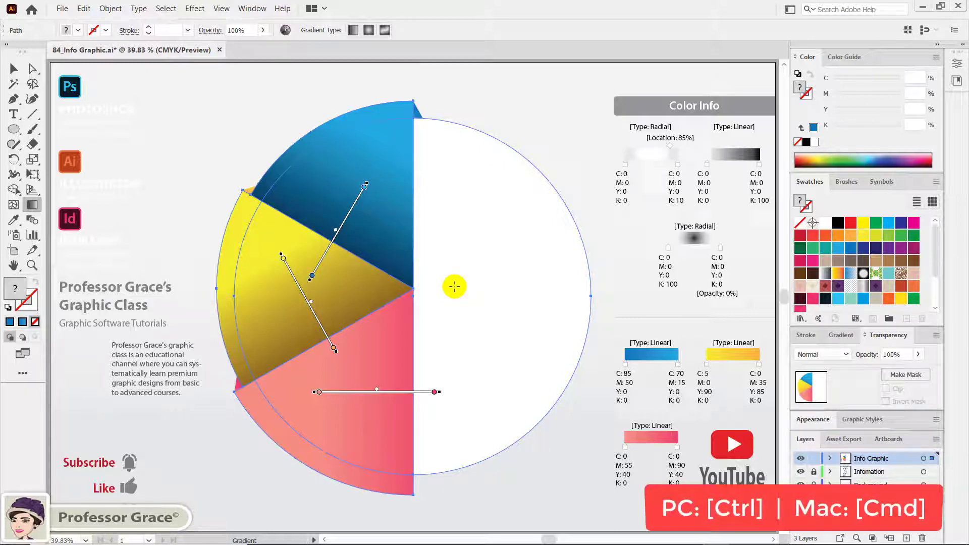
{"action": "key", "text": "ctrl"}
{"action": "left_click", "coordinate": [555, 163], "text": "ctrl"}
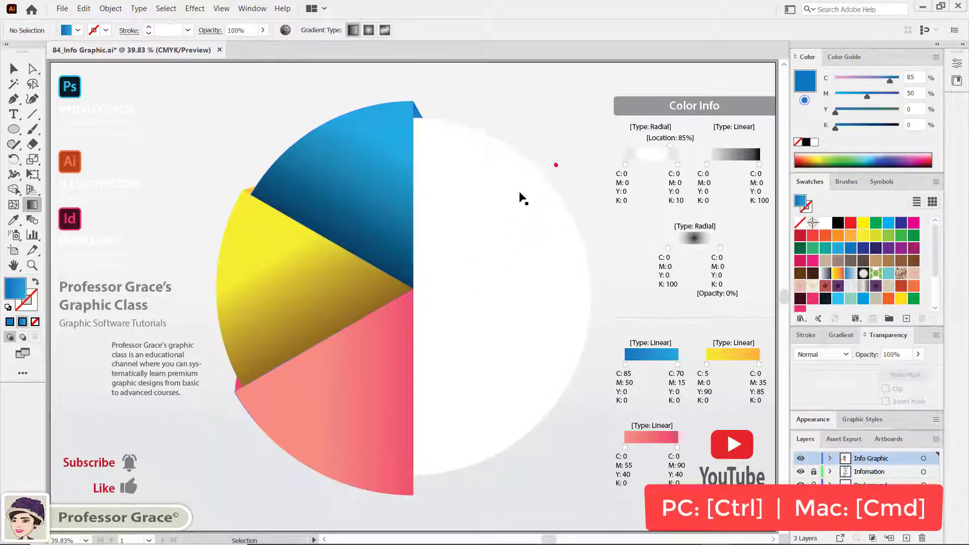
{"action": "left_click", "coordinate": [517, 193], "text": "ctrl"}
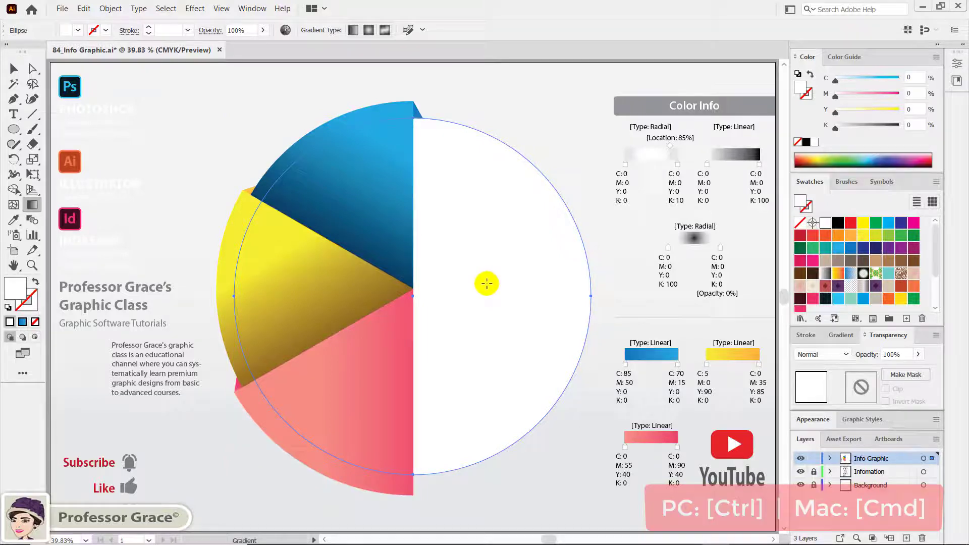
- Make a 99% scaled copy of the disc and eyedrop the white radial gradient onto it
{"action": "double_click", "coordinate": [32, 160]}
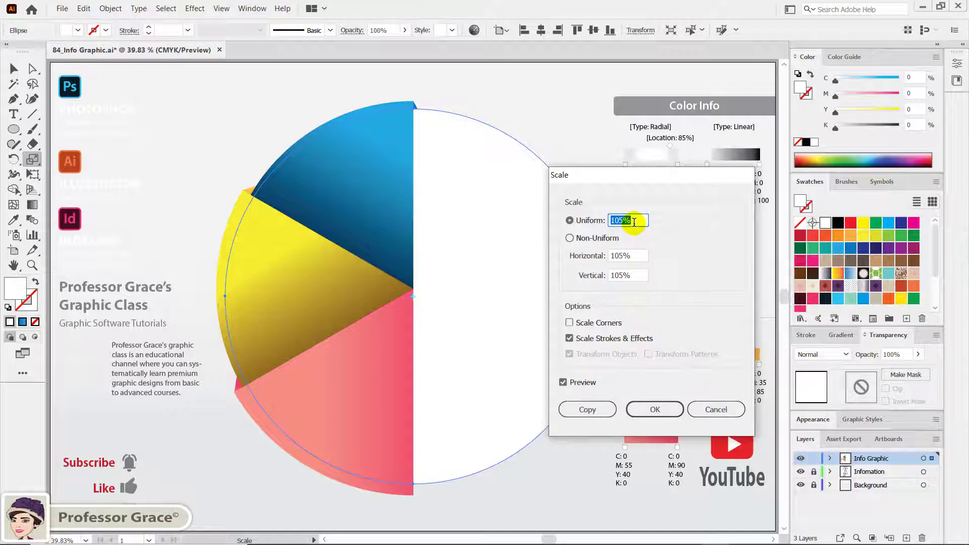
{"action": "type", "text": "99"}
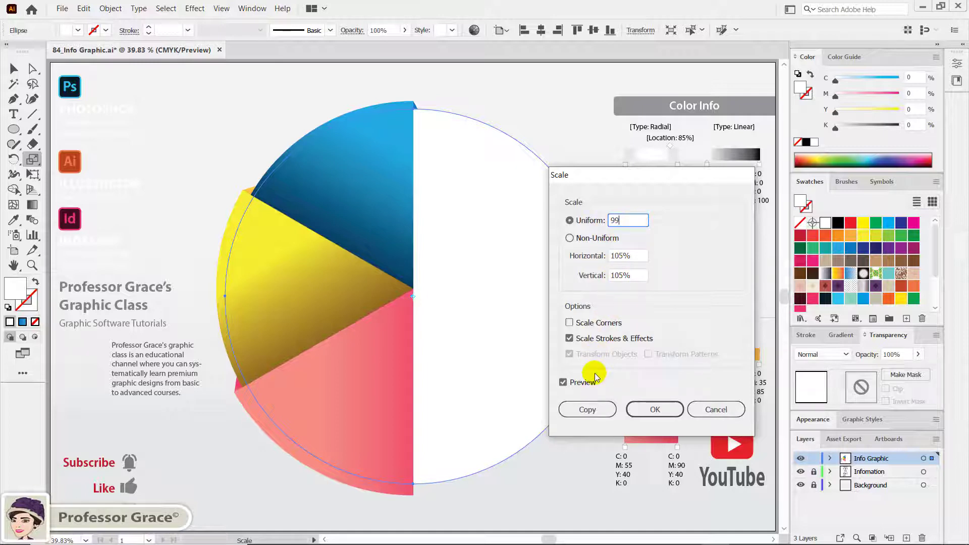
{"action": "left_click", "coordinate": [595, 410]}
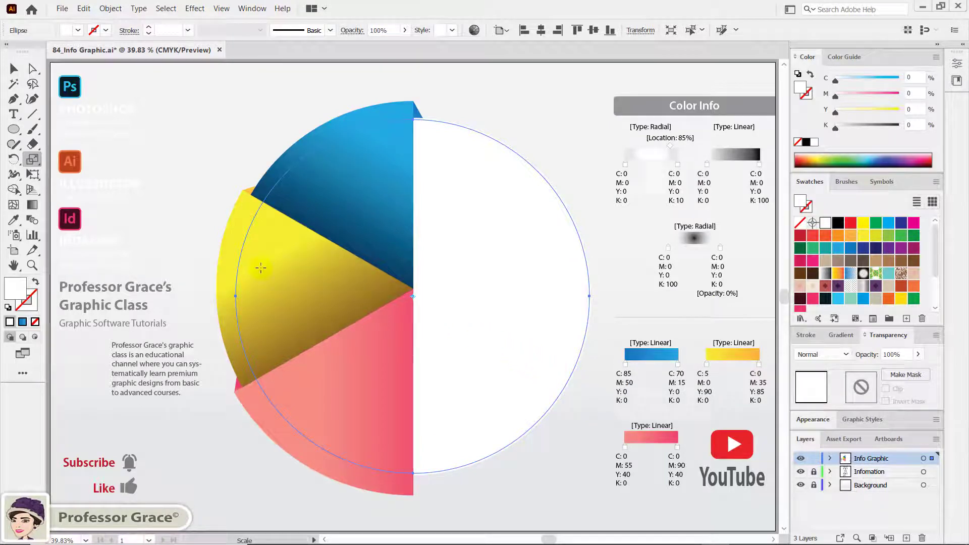
{"action": "key", "text": "ctrl+d"}
{"action": "left_click", "coordinate": [14, 219]}
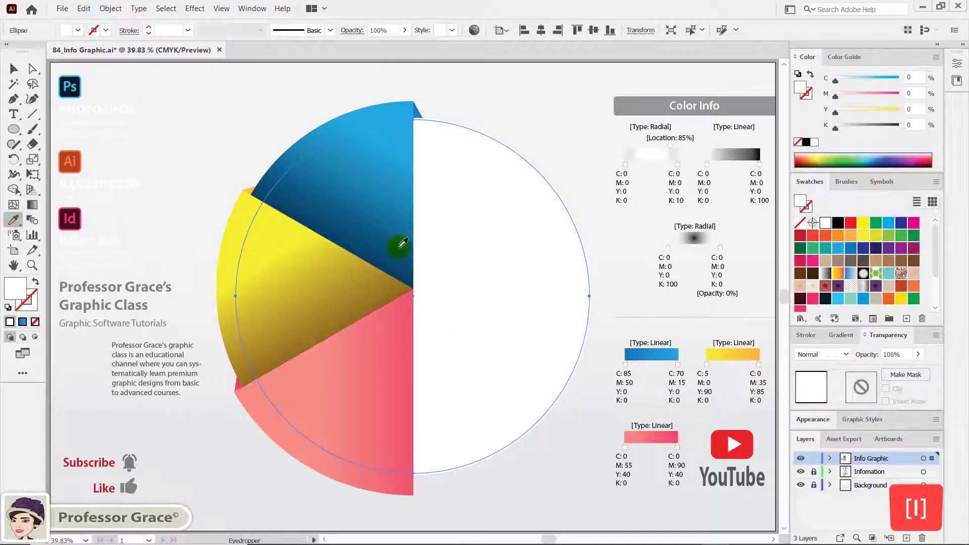
{"action": "left_click", "coordinate": [652, 154]}
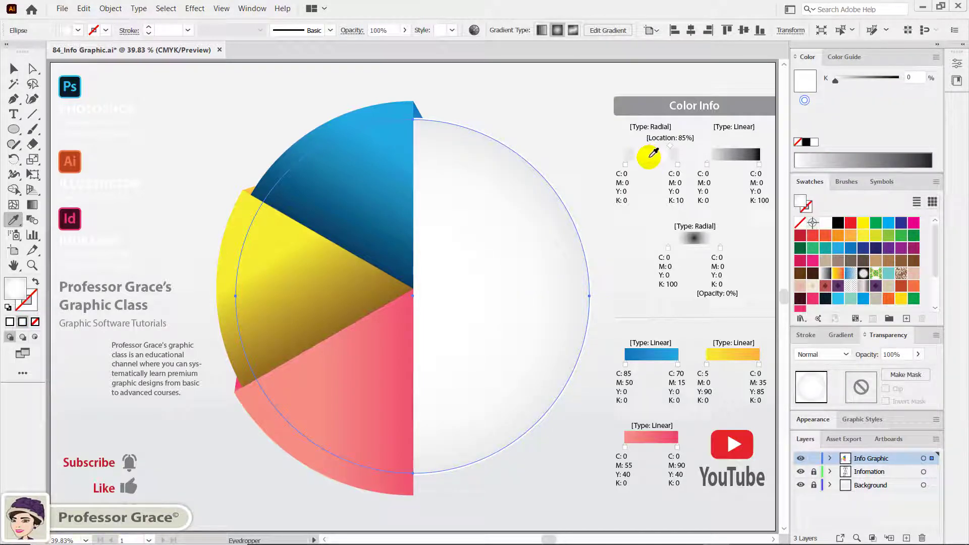
{"action": "key", "text": "ctrl"}
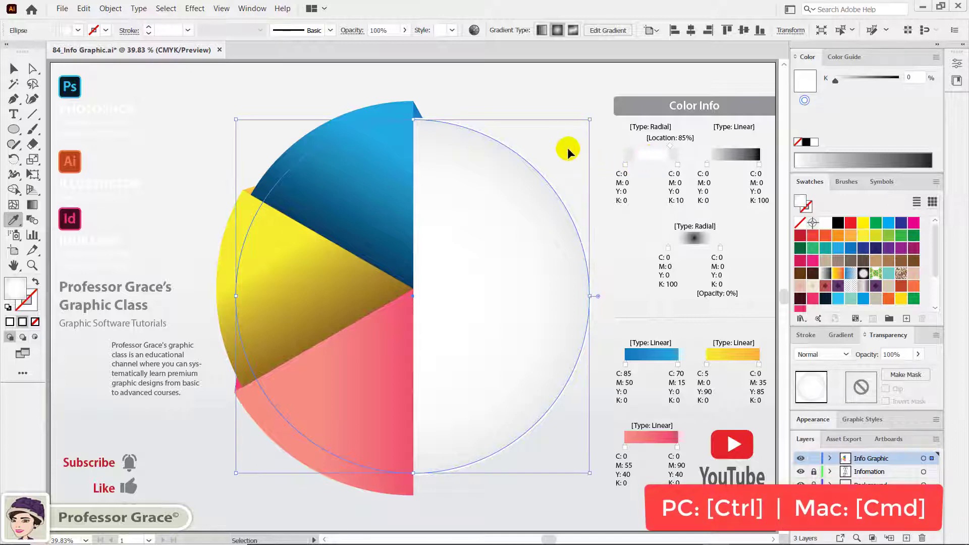
{"action": "left_click", "coordinate": [545, 175]}
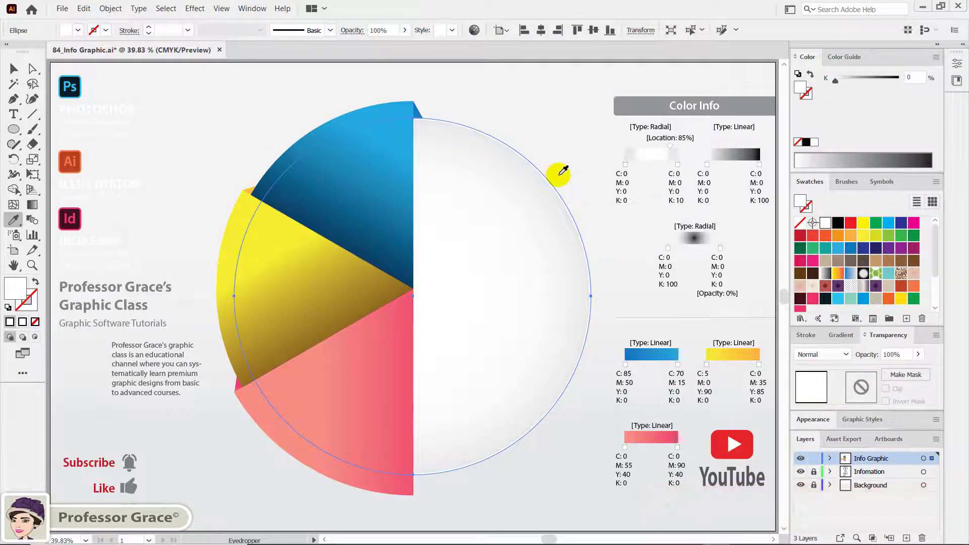
- Make a 30% copy of the disc at the pie's centre and bring it to front
{"action": "double_click", "coordinate": [30, 160]}
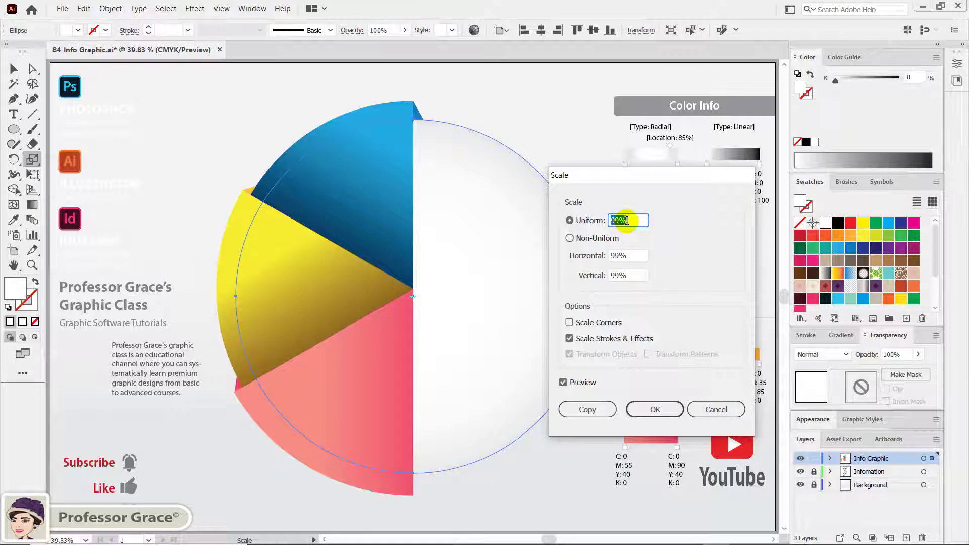
{"action": "type", "text": "30"}
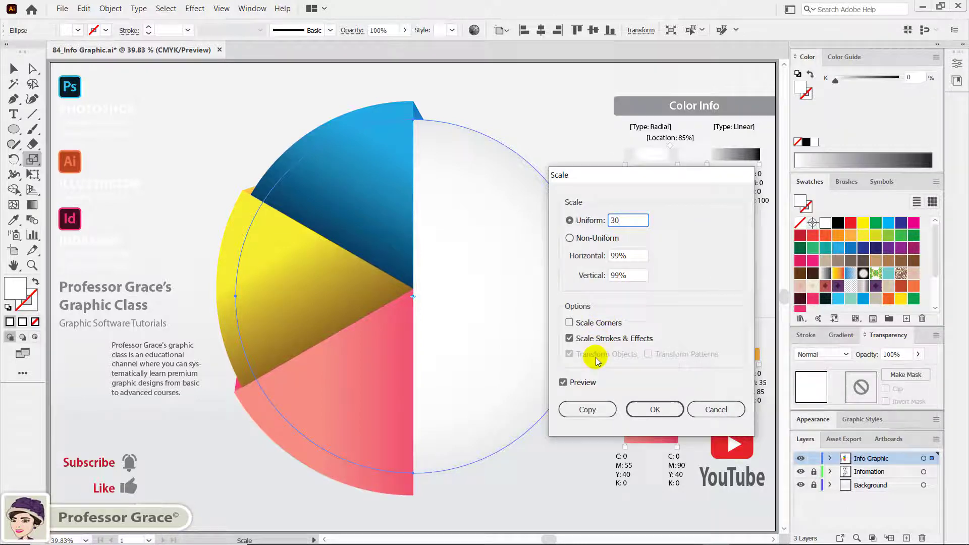
{"action": "left_click", "coordinate": [584, 410]}
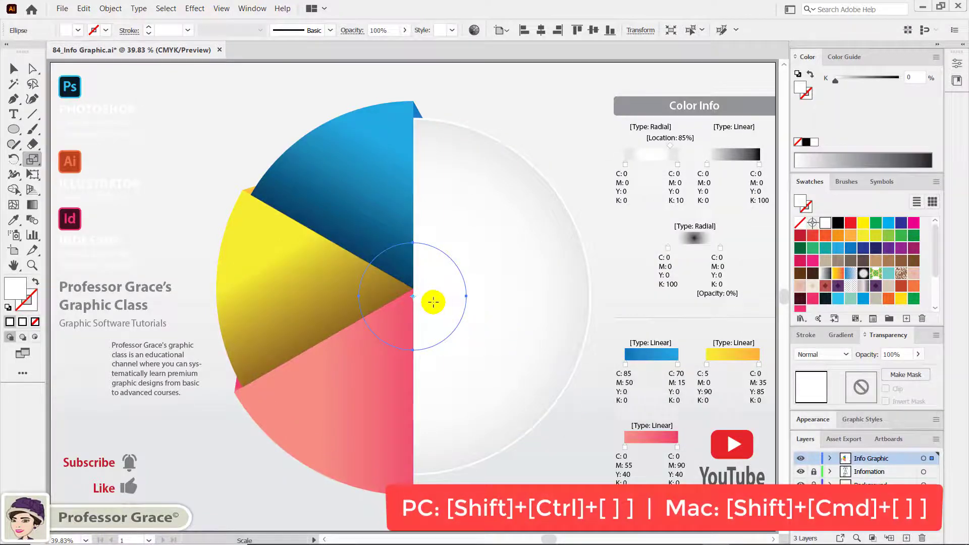
{"action": "key", "text": "v"}
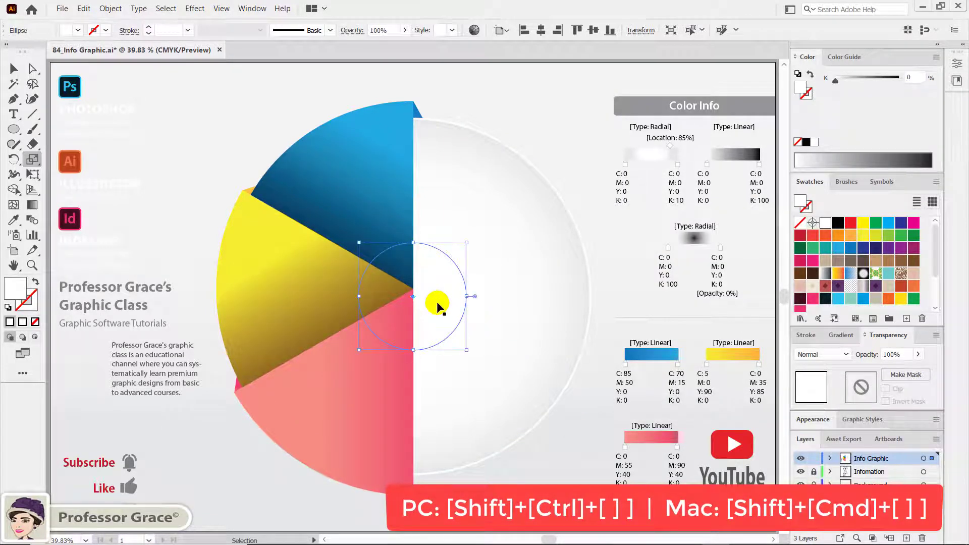
{"action": "key", "text": "shift+ctrl+bracketright"}
- Make a 96% scaled copy of the small centre circle
{"action": "key", "text": "s"}
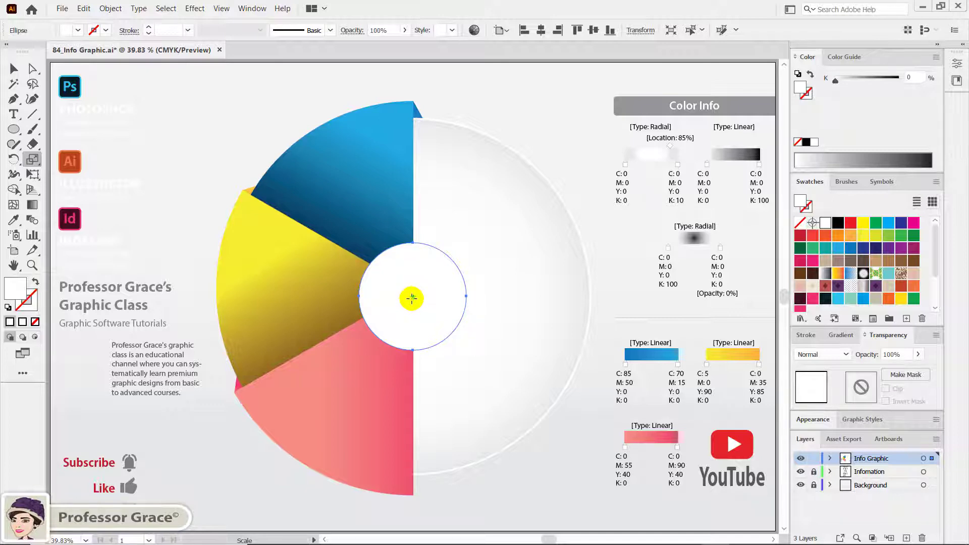
{"action": "double_click", "coordinate": [33, 159]}
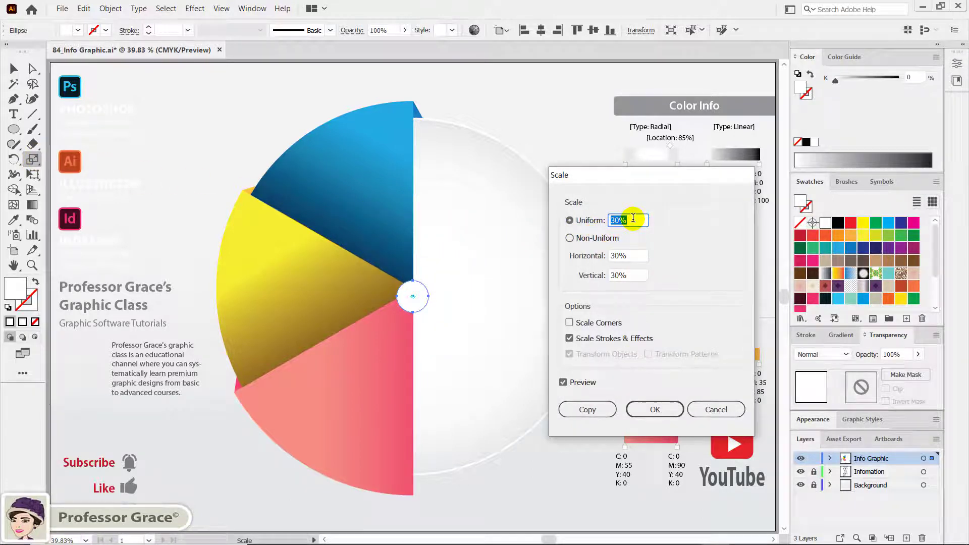
{"action": "type", "text": "96"}
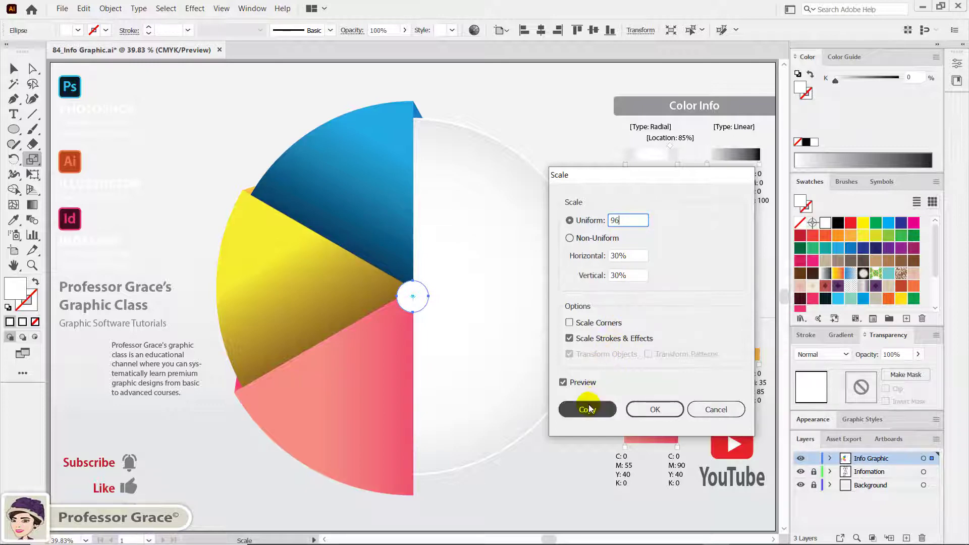
{"action": "left_click", "coordinate": [589, 405]}
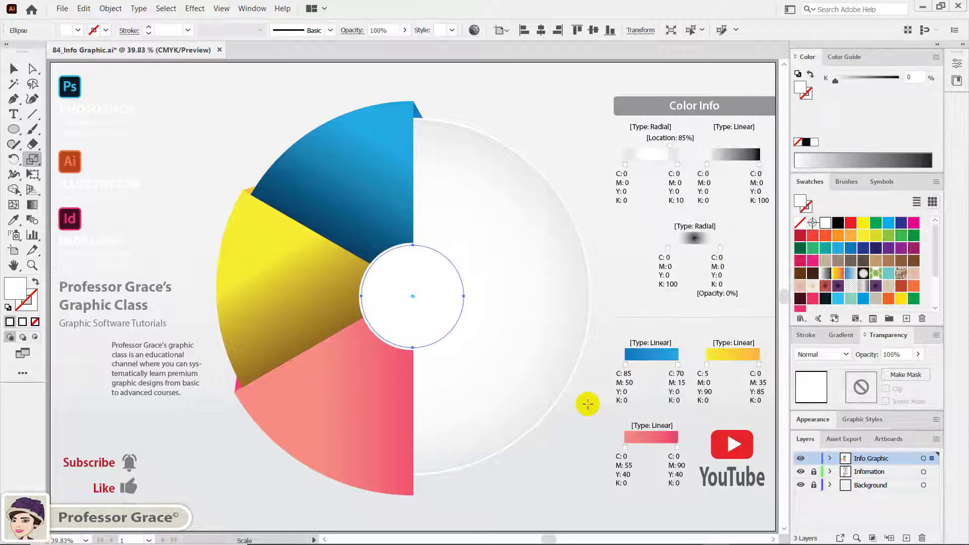
{"action": "key", "text": "i"}
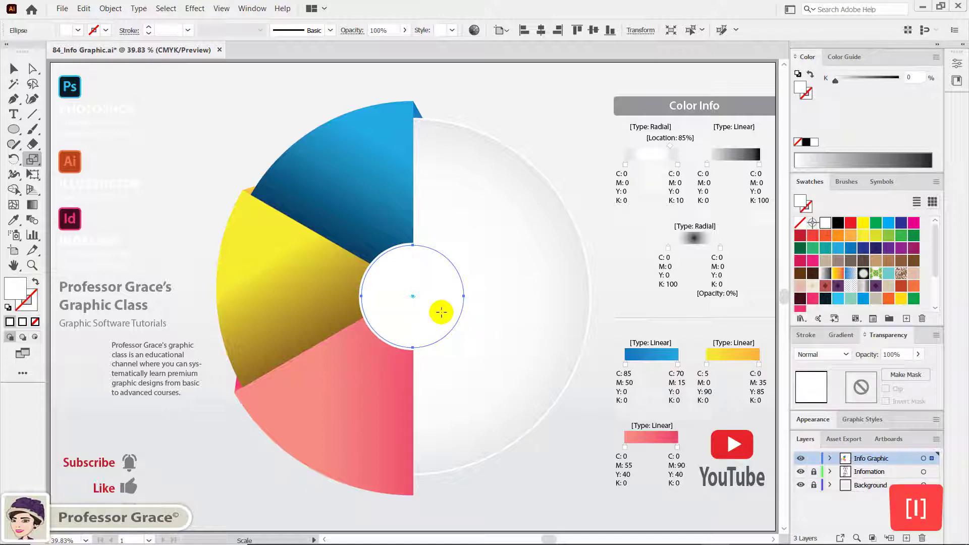
- Copy the radial gradient onto the inner circle and angle it diagonally for soft white-to-grey shading
{"action": "left_click", "coordinate": [14, 219]}
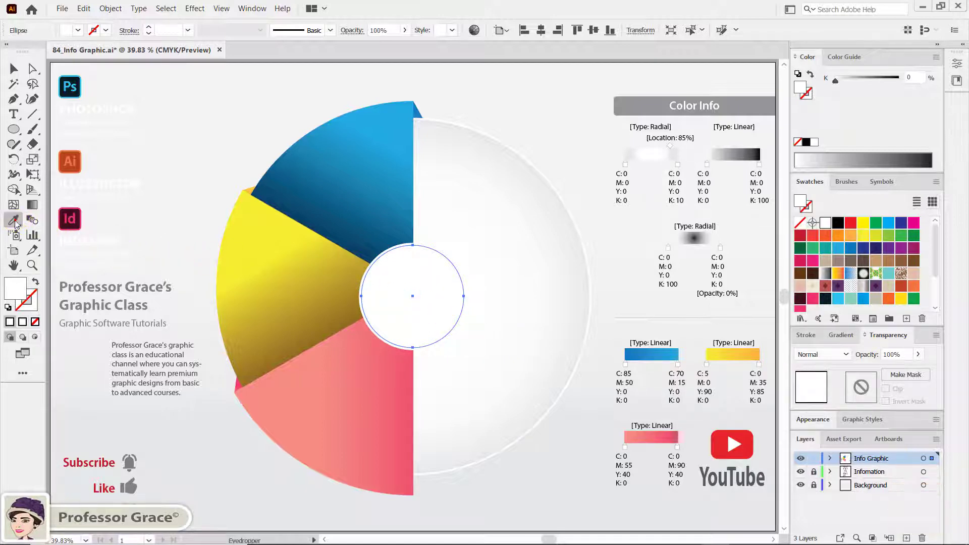
{"action": "left_click", "coordinate": [509, 285]}
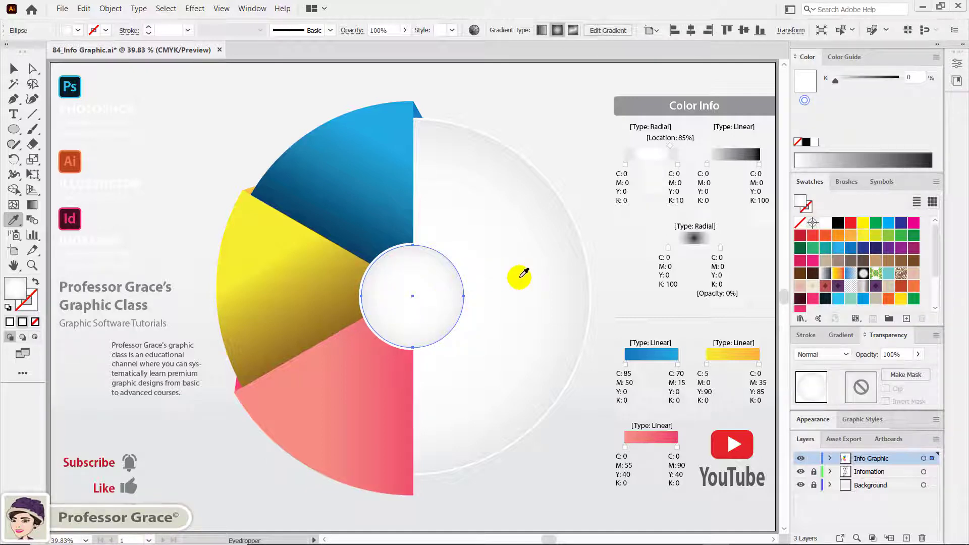
{"action": "key", "text": "g"}
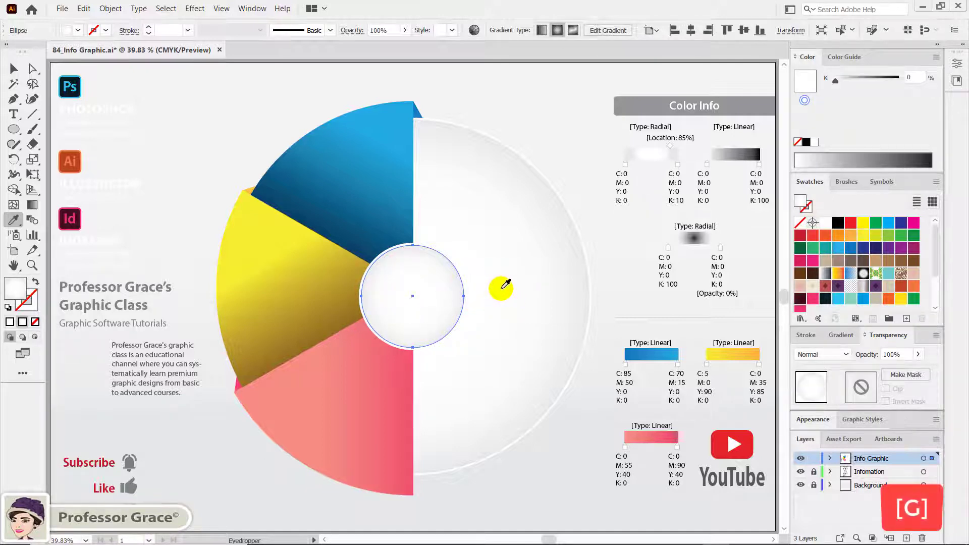
{"action": "left_click", "coordinate": [32, 205]}
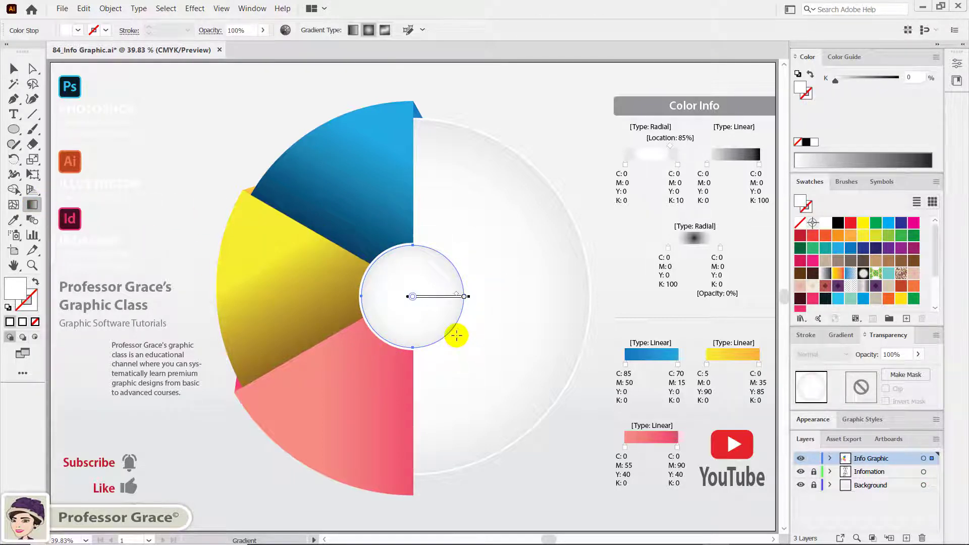
{"action": "left_click_drag", "start_coordinate": [457, 335], "coordinate": [393, 284]}
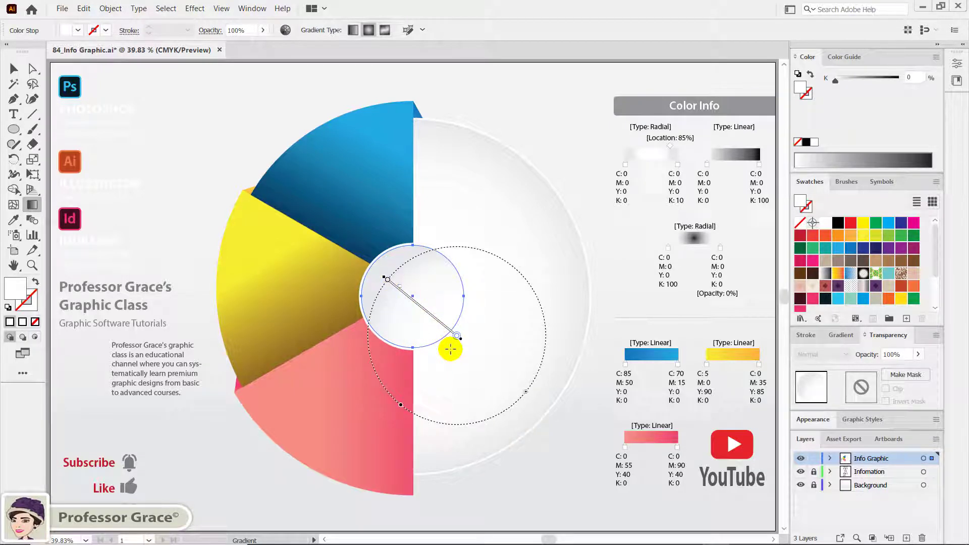
{"action": "key", "text": "v"}
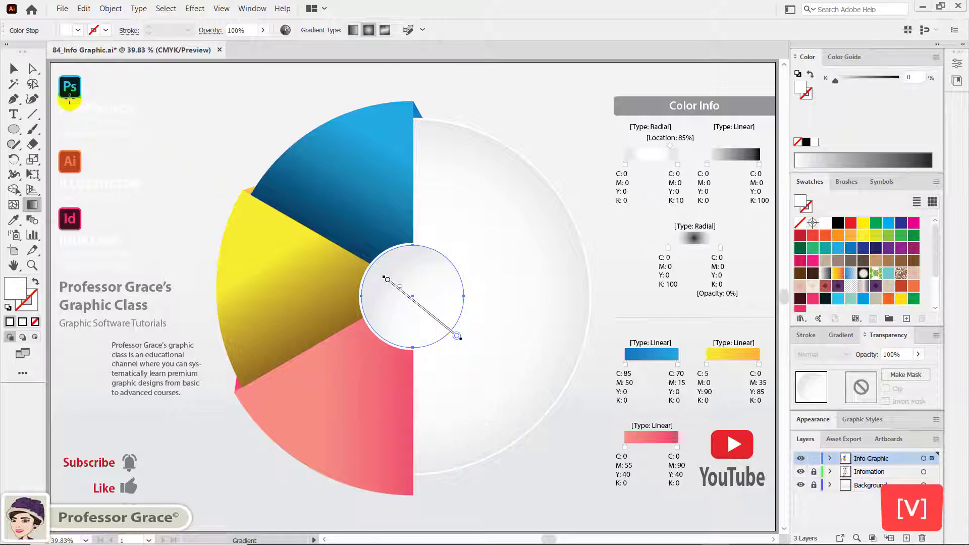
{"action": "left_click", "coordinate": [16, 70]}
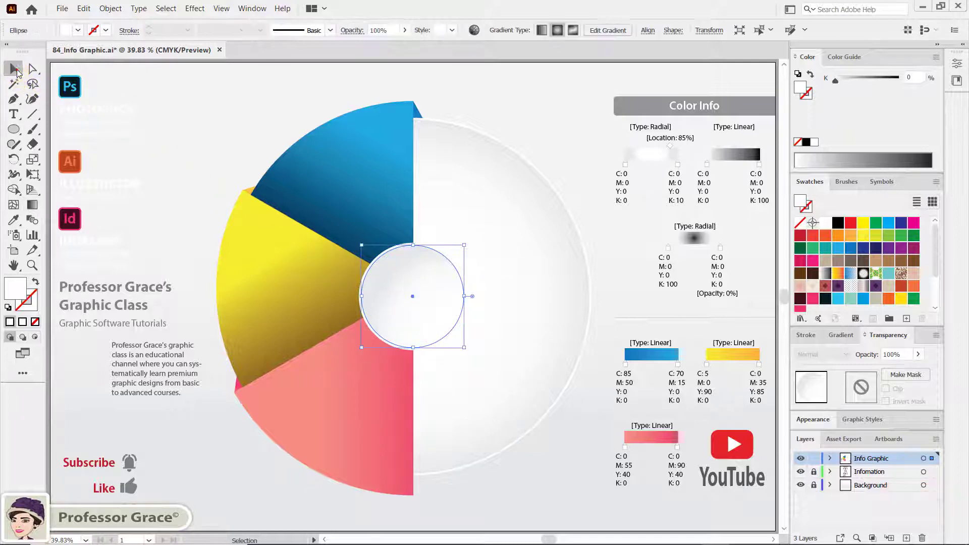
{"action": "left_click", "coordinate": [600, 274]}
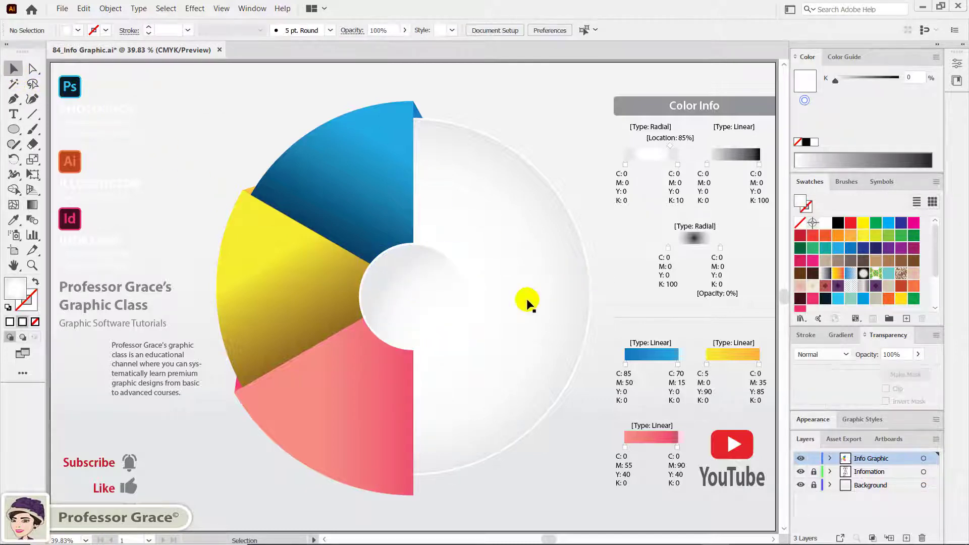
- Give the white centre circle a Drop Shadow with 30% opacity, 0 X/Y offset and 0.2 cm blur
{"action": "left_click", "coordinate": [390, 345]}
{"action": "left_click", "coordinate": [195, 9]}
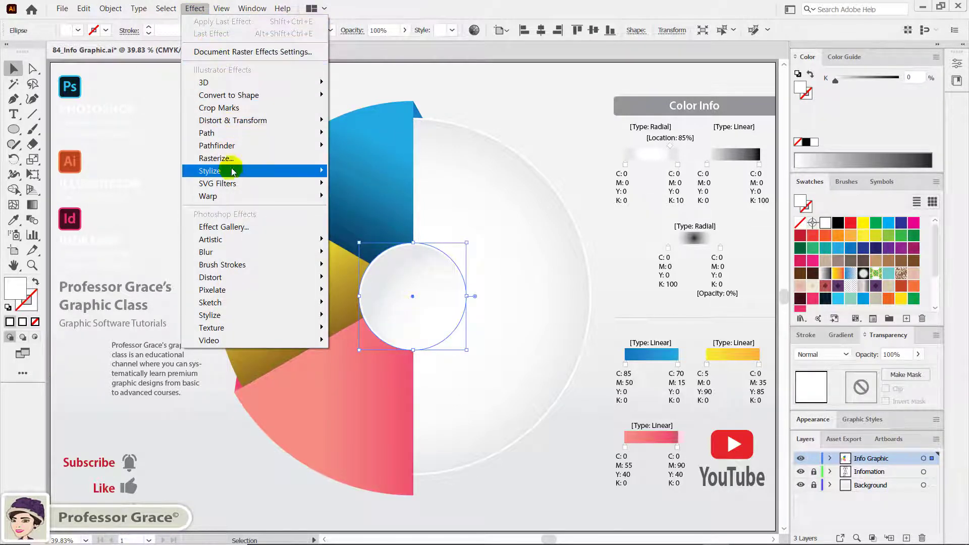
{"action": "mouse_move", "coordinate": [210, 171]}
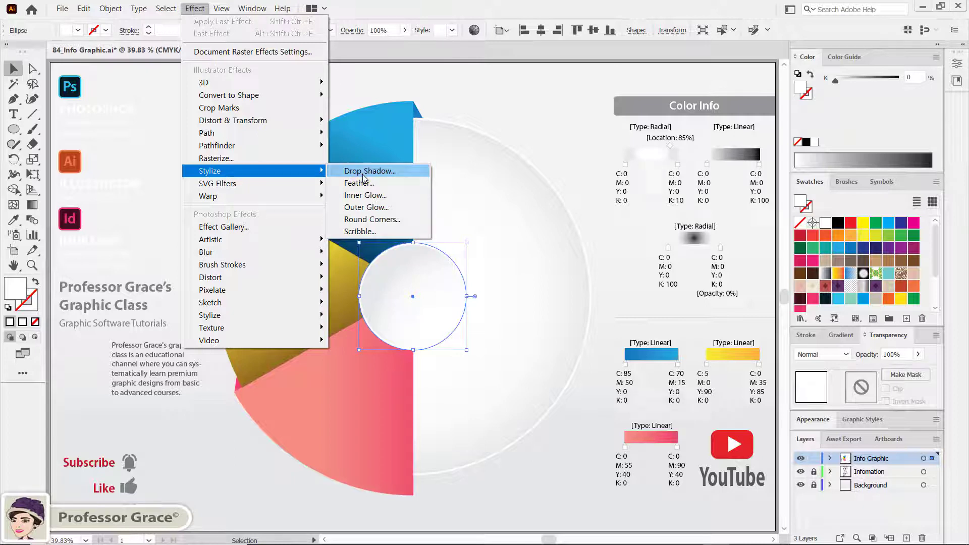
{"action": "left_click", "coordinate": [364, 173]}
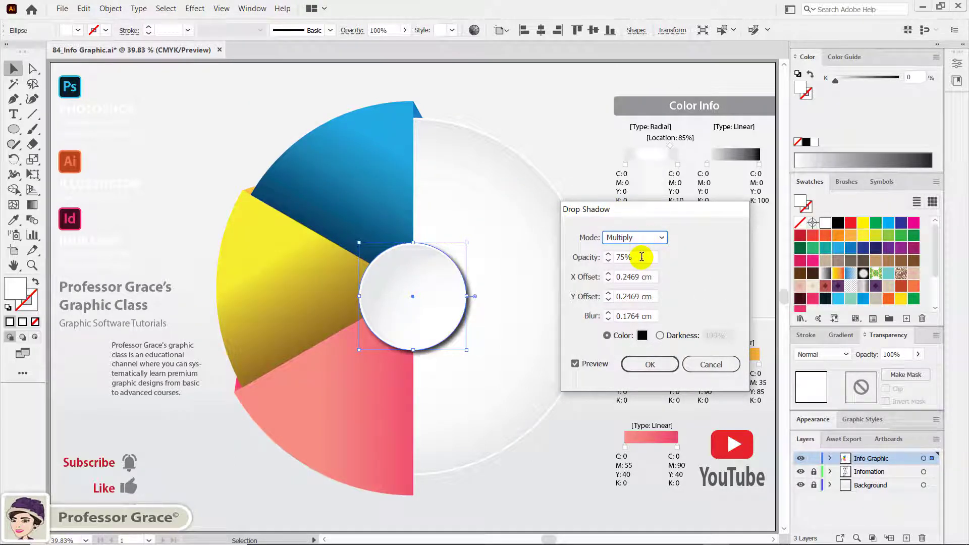
{"action": "left_click_drag", "start_coordinate": [642, 257], "coordinate": [611, 257]}
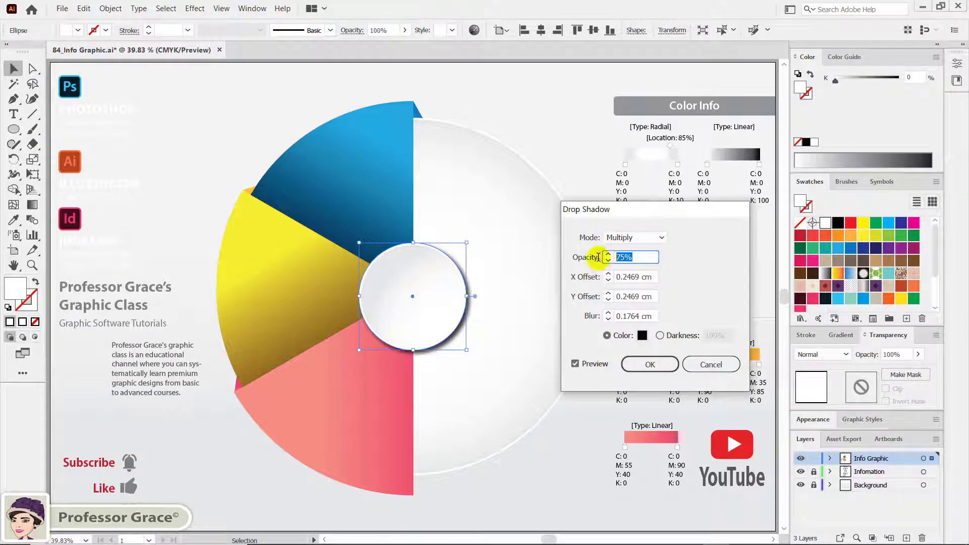
{"action": "type", "text": "30"}
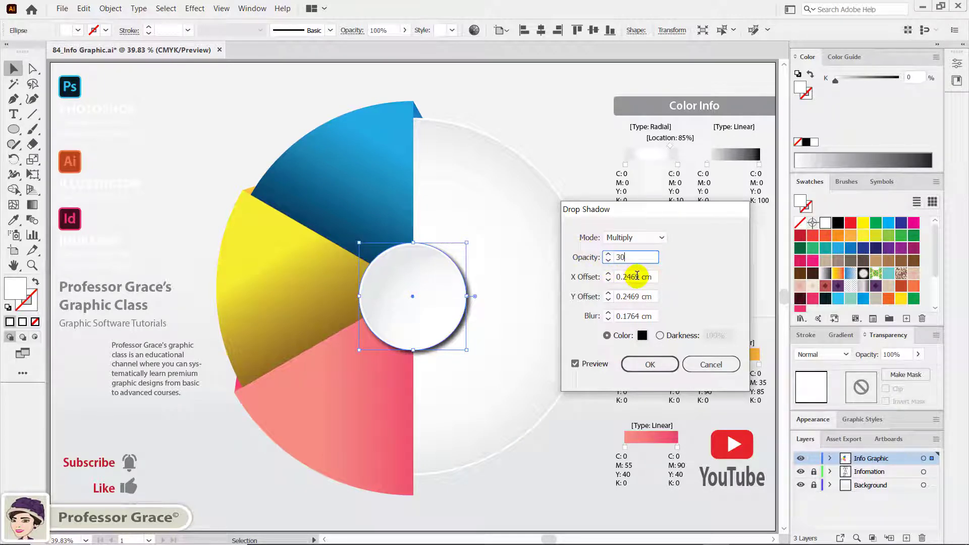
{"action": "left_click_drag", "start_coordinate": [654, 277], "coordinate": [609, 276]}
{"action": "type", "text": "0"}
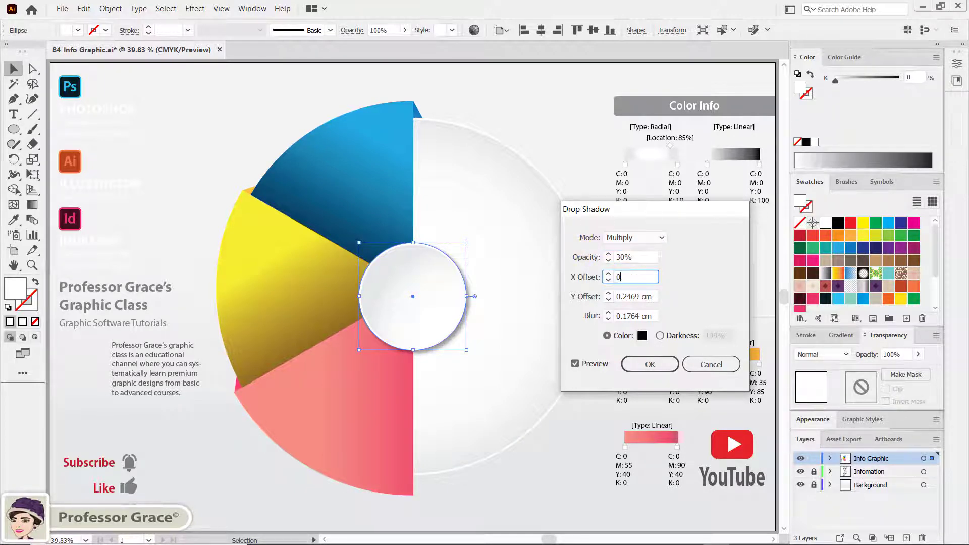
{"action": "key", "text": "Tab"}
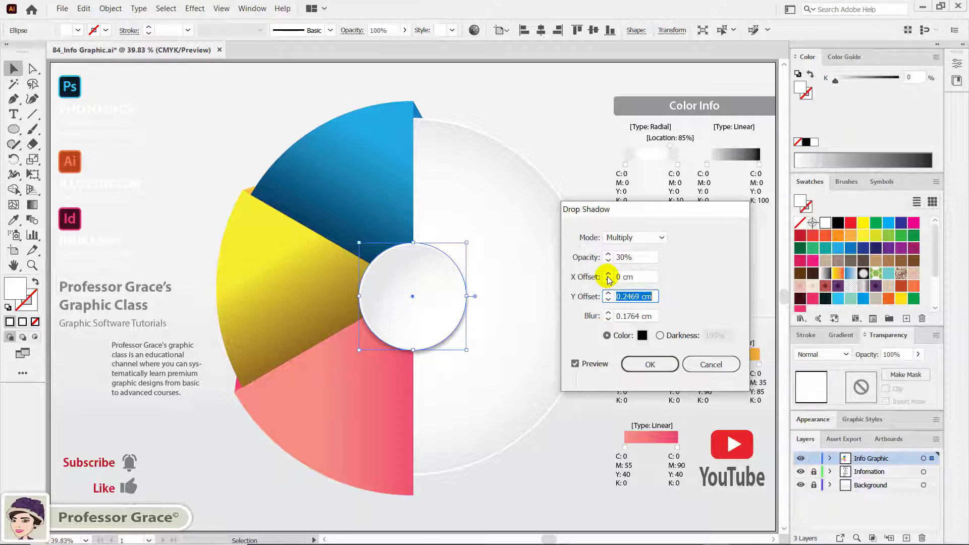
{"action": "type", "text": "0"}
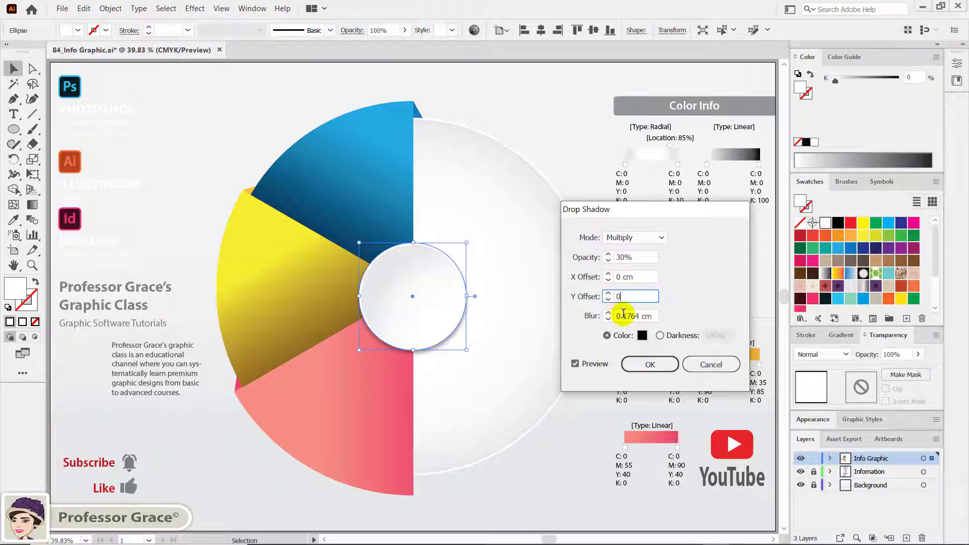
{"action": "key", "text": "Tab"}
{"action": "type", "text": "0"}
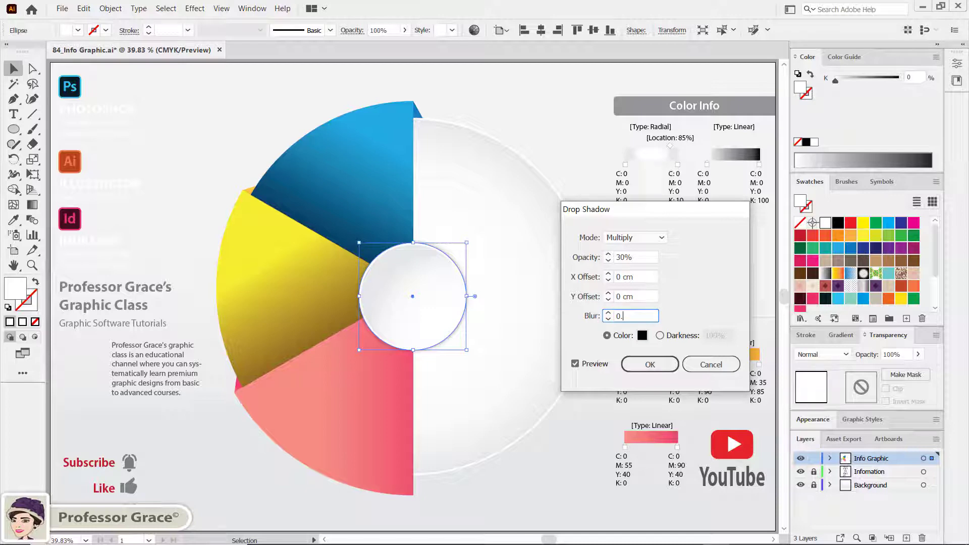
{"action": "left_click", "coordinate": [649, 365]}
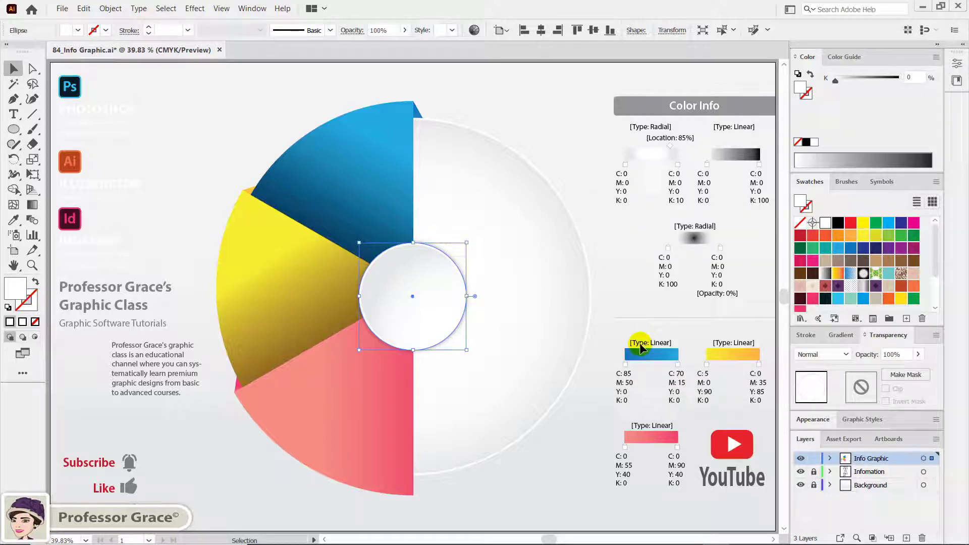
{"action": "left_click", "coordinate": [609, 258]}
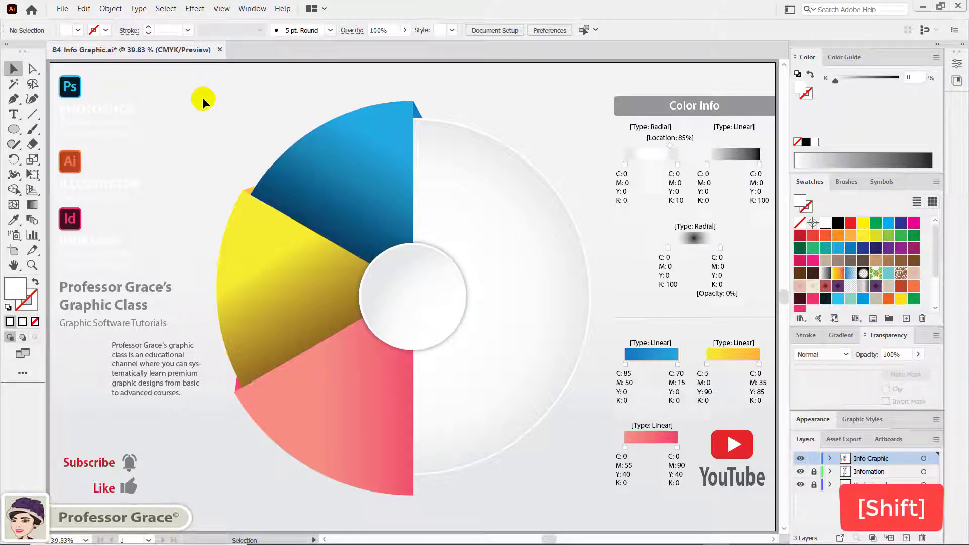
- Bring the left-hand text group and the YouTube logo to the front
{"action": "left_click", "coordinate": [92, 464]}
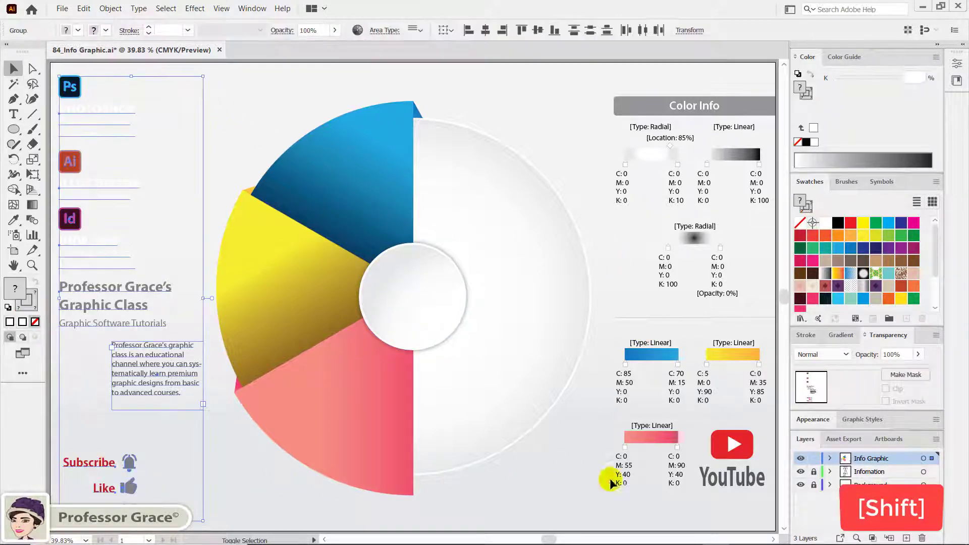
{"action": "left_click", "coordinate": [732, 443], "text": "shift"}
{"action": "key", "text": "shift+ctrl+bracketright"}
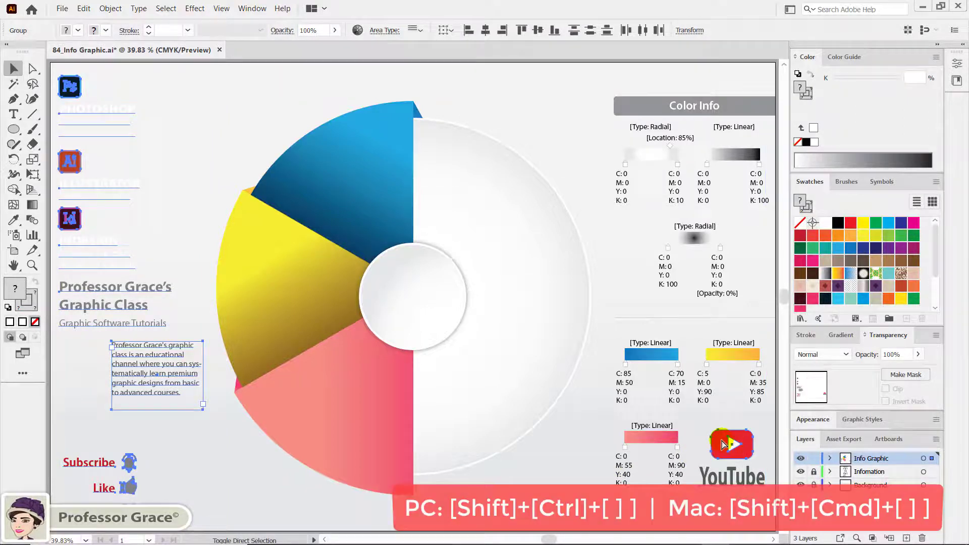
{"action": "left_click", "coordinate": [581, 444]}
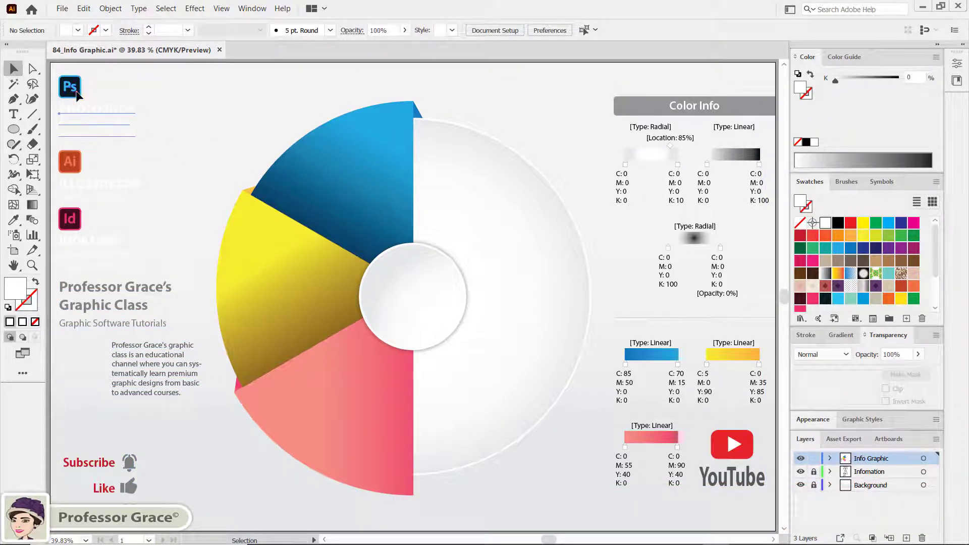
- Move the Photoshop, Illustrator and InDesign labels onto the blue, yellow and pink wedges, and the class text into the white half
{"action": "left_click_drag", "start_coordinate": [87, 99], "coordinate": [345, 175]}
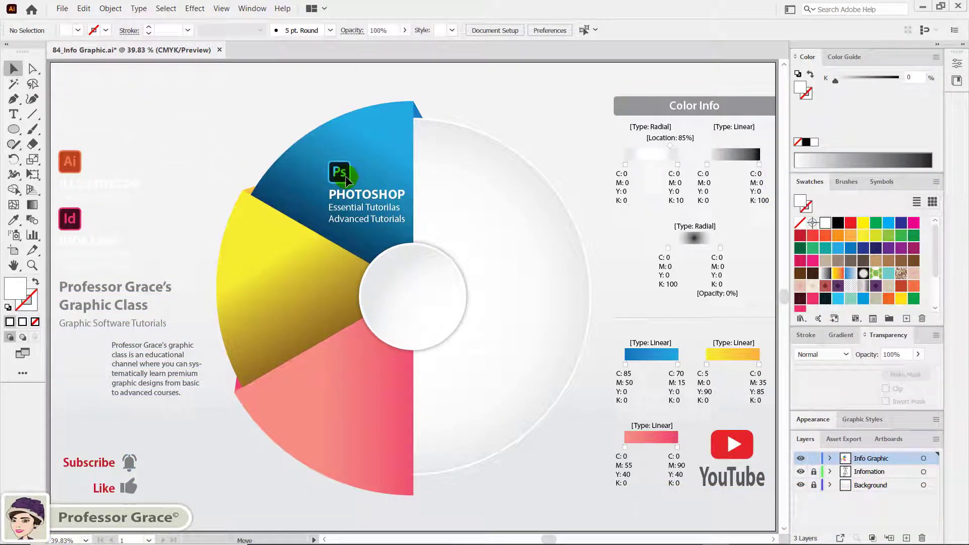
{"action": "left_click_drag", "start_coordinate": [89, 182], "coordinate": [247, 298]}
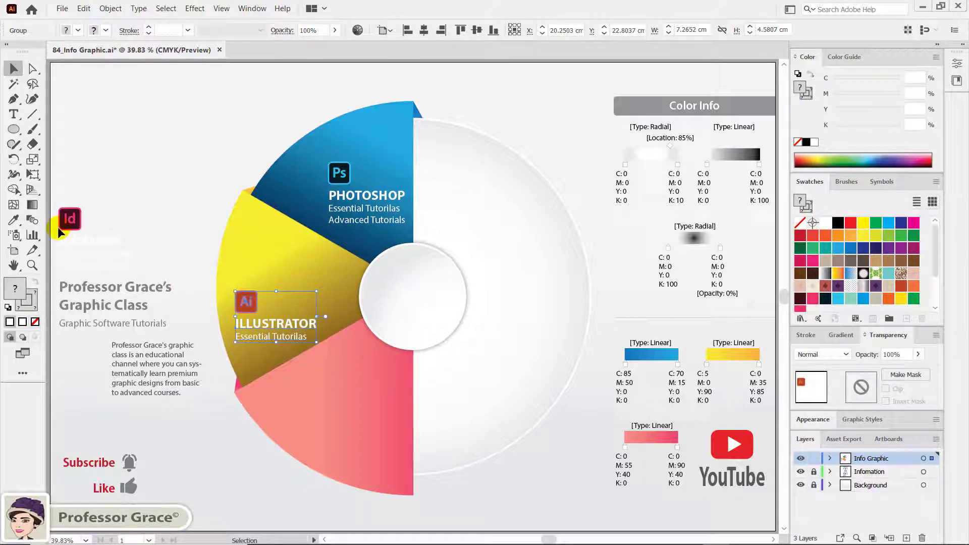
{"action": "mouse_move", "coordinate": [69, 221]}
{"action": "left_mouse_down"}
{"action": "mouse_move", "coordinate": [331, 402]}
{"action": "mouse_move", "coordinate": [334, 415]}
{"action": "left_mouse_up"}
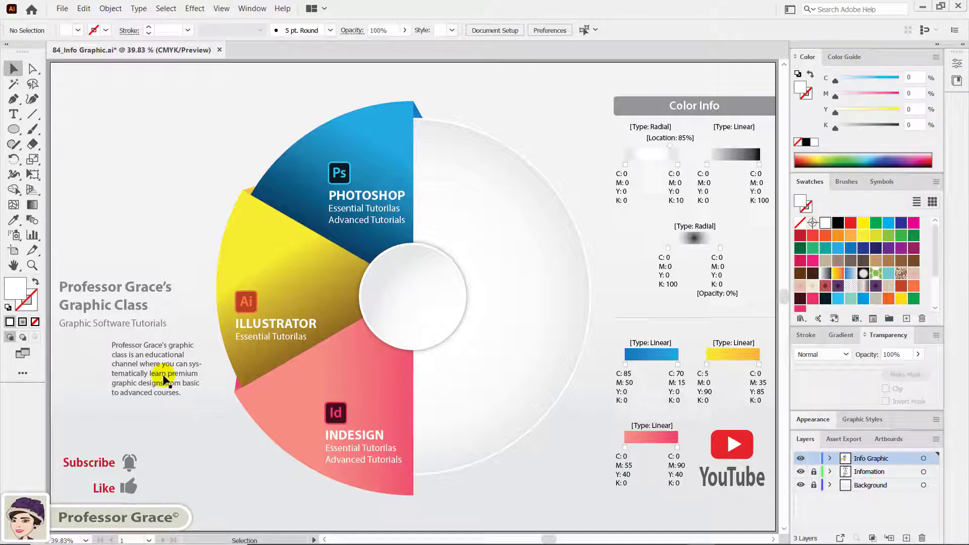
{"action": "mouse_move", "coordinate": [175, 366]}
{"action": "left_mouse_down"}
{"action": "mouse_move", "coordinate": [291, 367]}
{"action": "mouse_move", "coordinate": [522, 281]}
{"action": "left_mouse_up"}
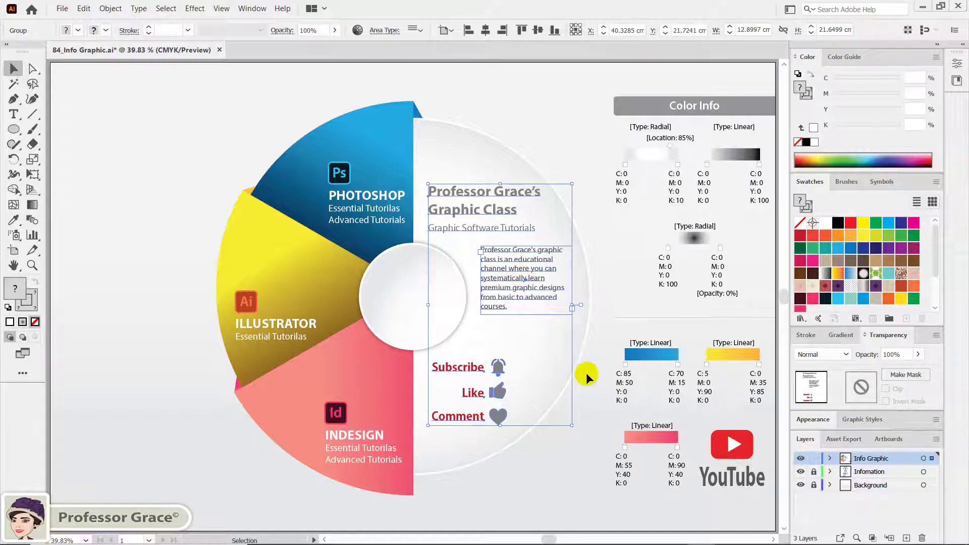
- Move the YouTube logo into the middle of the white centre disc
{"action": "left_click", "coordinate": [577, 471]}
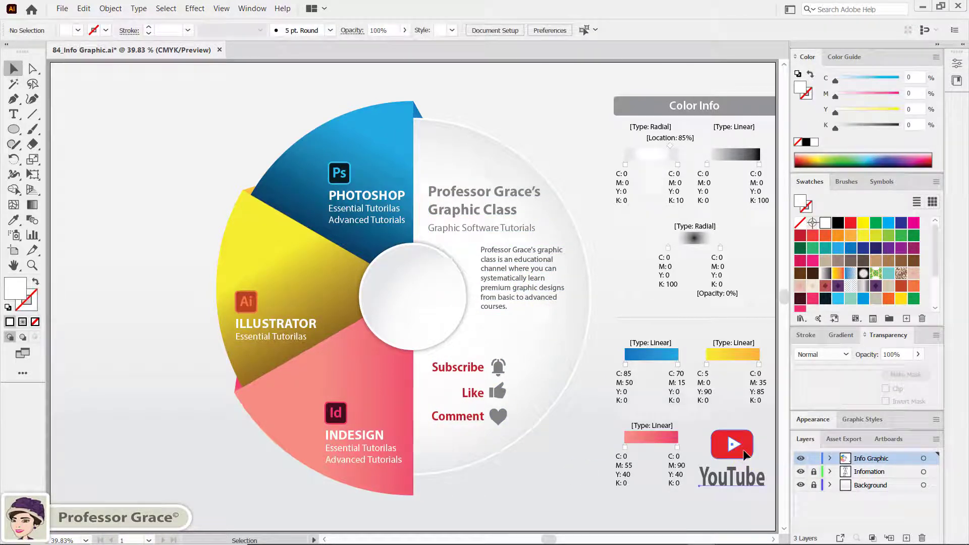
{"action": "left_click_drag", "start_coordinate": [743, 454], "coordinate": [423, 291]}
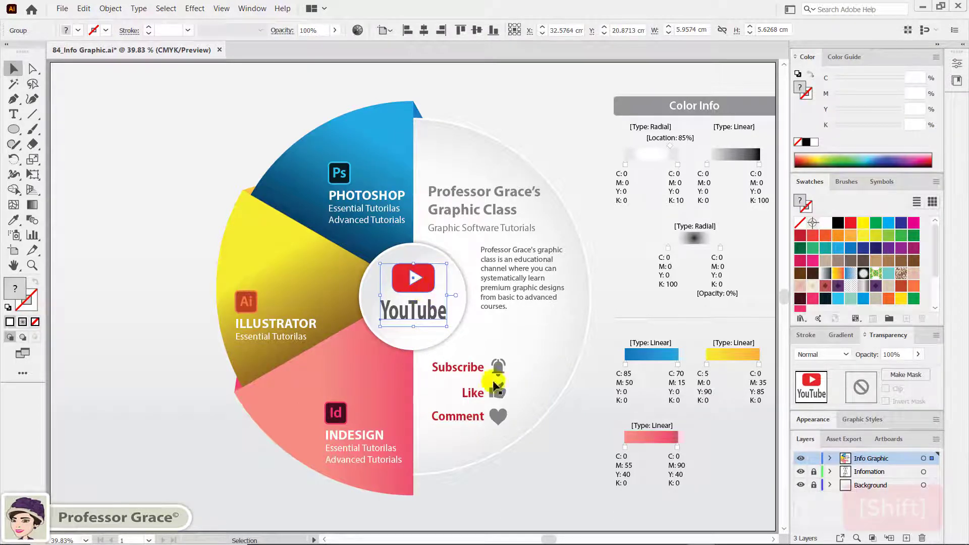
{"action": "left_click", "coordinate": [519, 467]}
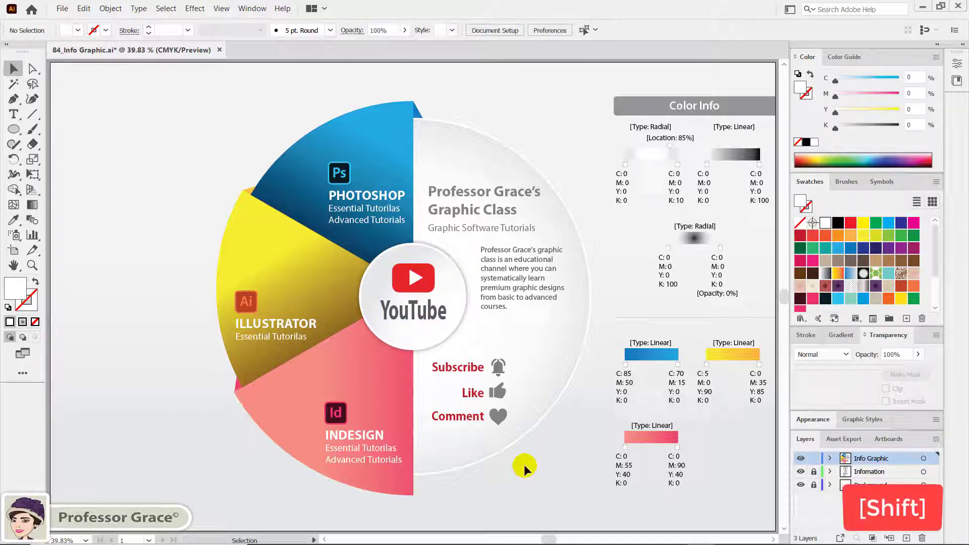
- Select the Photoshop, Illustrator and InDesign label groups together
{"action": "left_click", "coordinate": [368, 234], "text": "shift"}
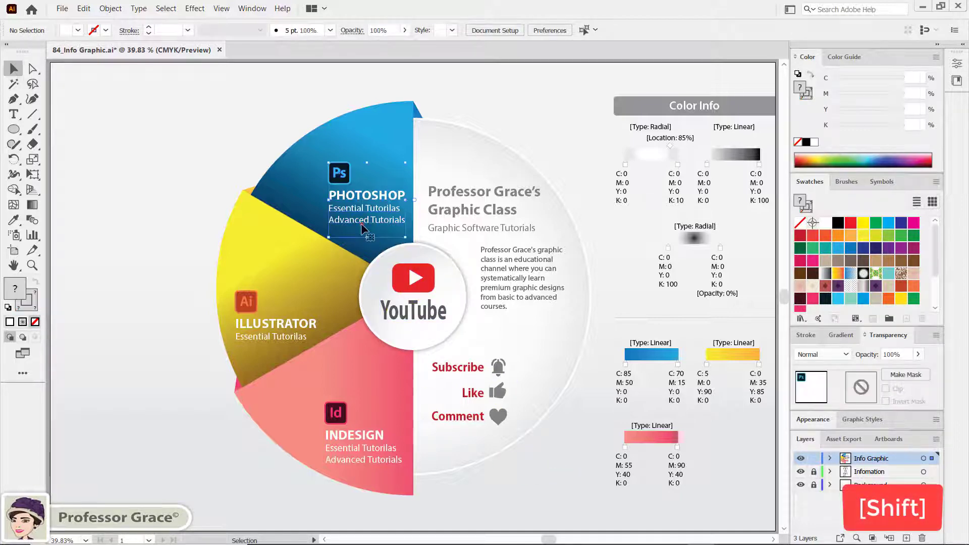
{"action": "left_click", "coordinate": [246, 304], "text": "shift"}
{"action": "left_click", "coordinate": [337, 417], "text": "shift"}
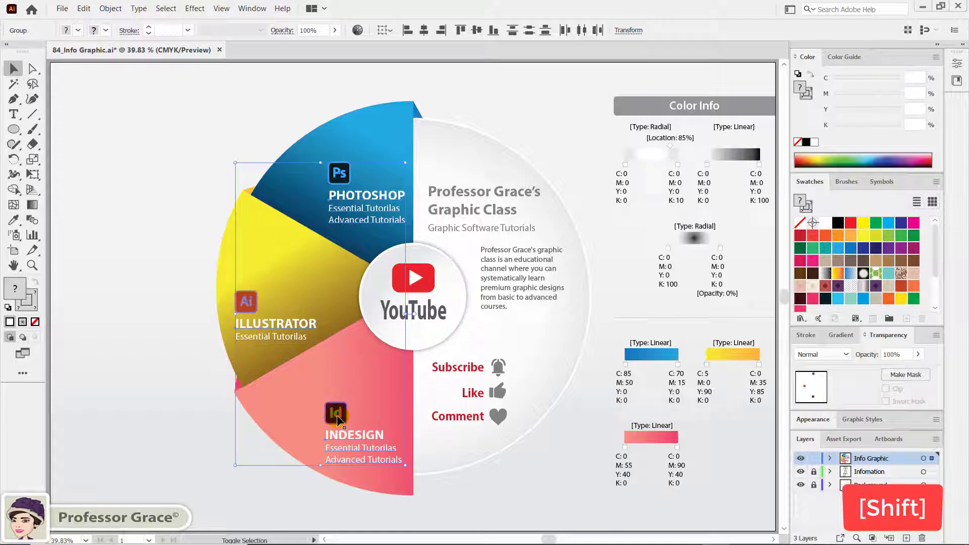
- Give the three app labels a black Drop Shadow with 60% opacity, 0 cm offsets and 0.1 cm blur
{"action": "left_click", "coordinate": [195, 8]}
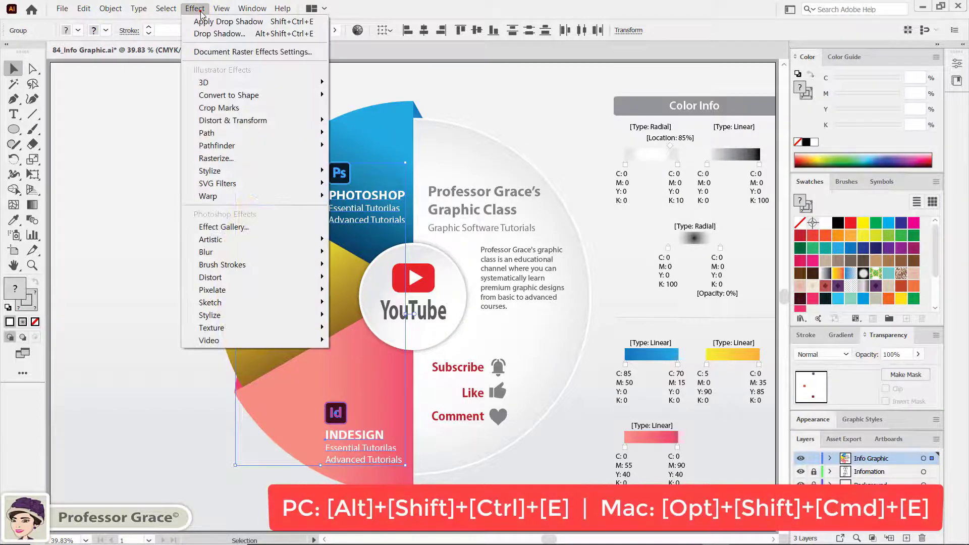
{"action": "left_click", "coordinate": [298, 34]}
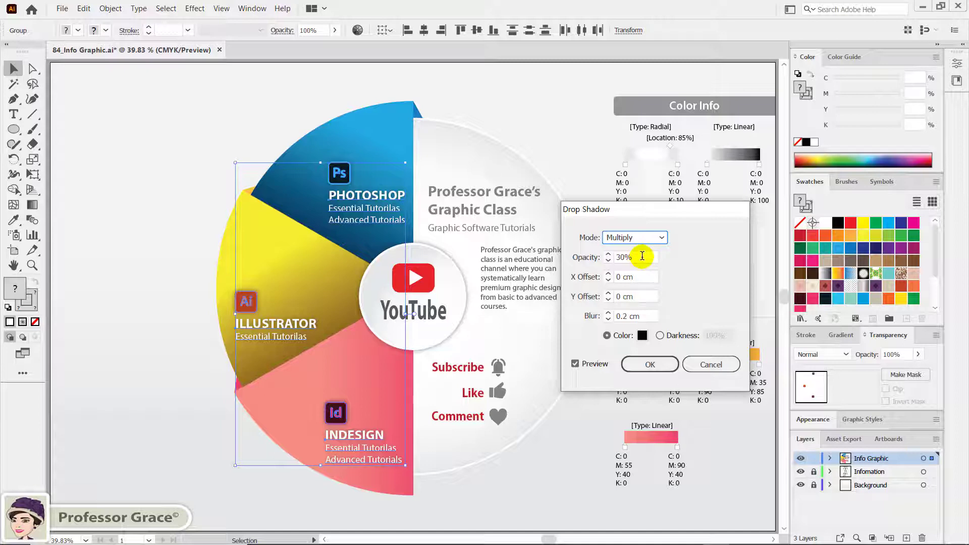
{"action": "left_click", "coordinate": [637, 257]}
{"action": "double_click", "coordinate": [637, 258]}
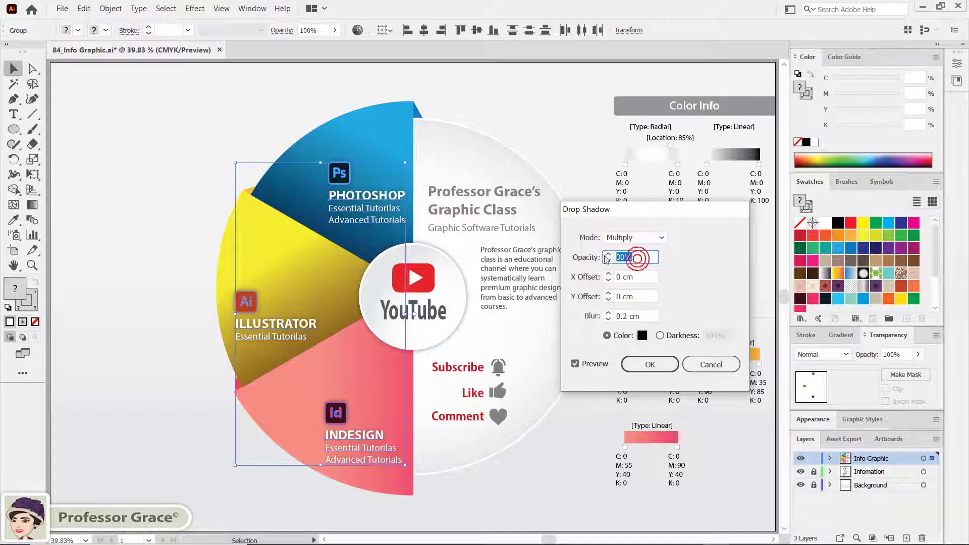
{"action": "type", "text": "60"}
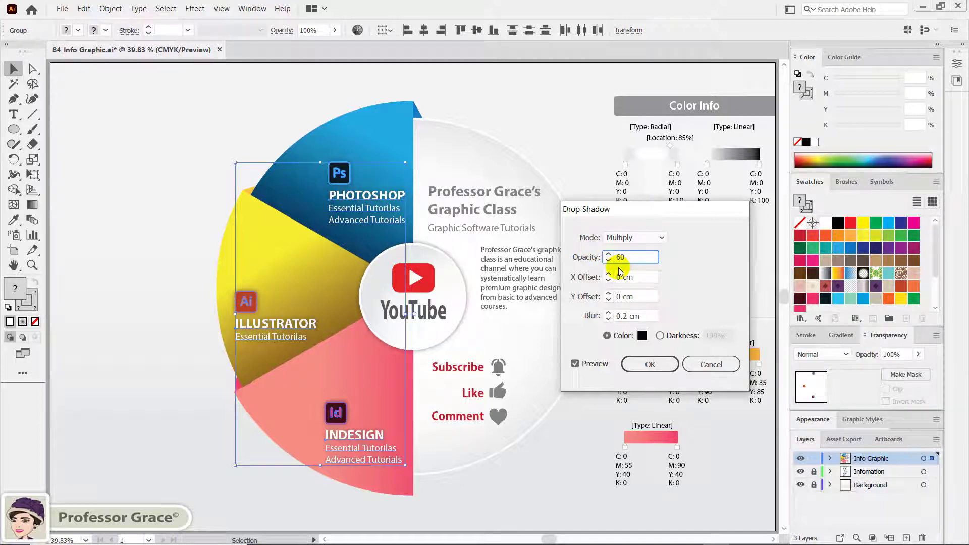
{"action": "left_click", "coordinate": [628, 278]}
{"action": "double_click", "coordinate": [628, 277]}
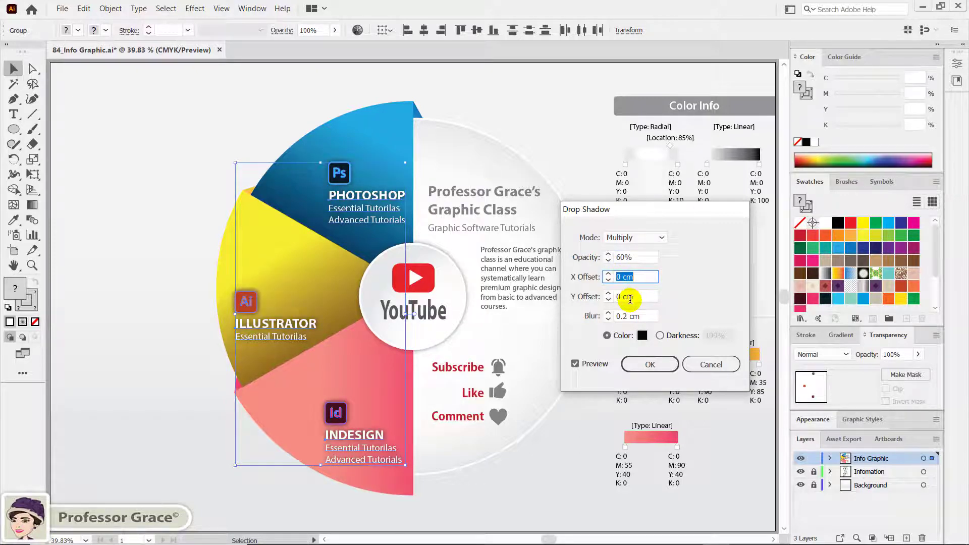
{"action": "double_click", "coordinate": [630, 297]}
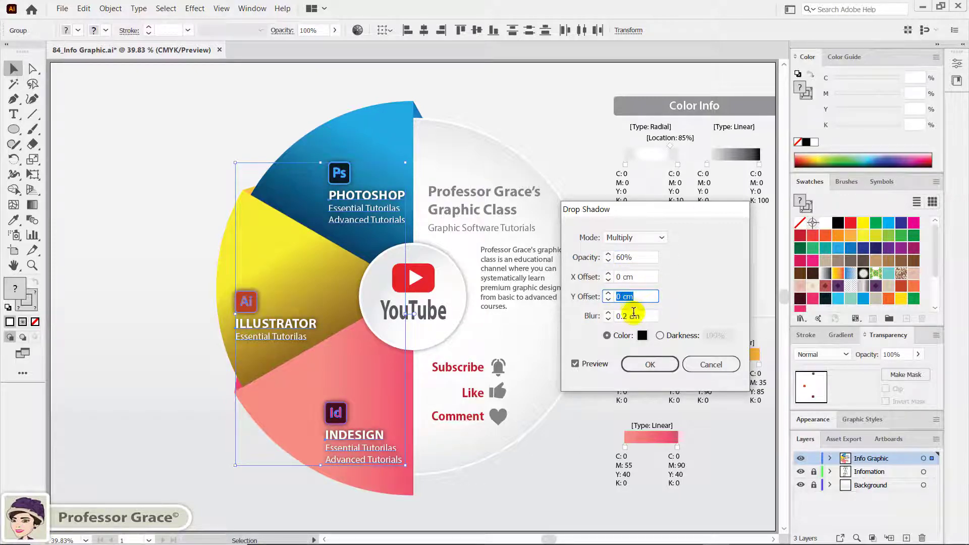
{"action": "double_click", "coordinate": [635, 317]}
{"action": "type", "text": "0"}
{"action": "left_click", "coordinate": [644, 365]}
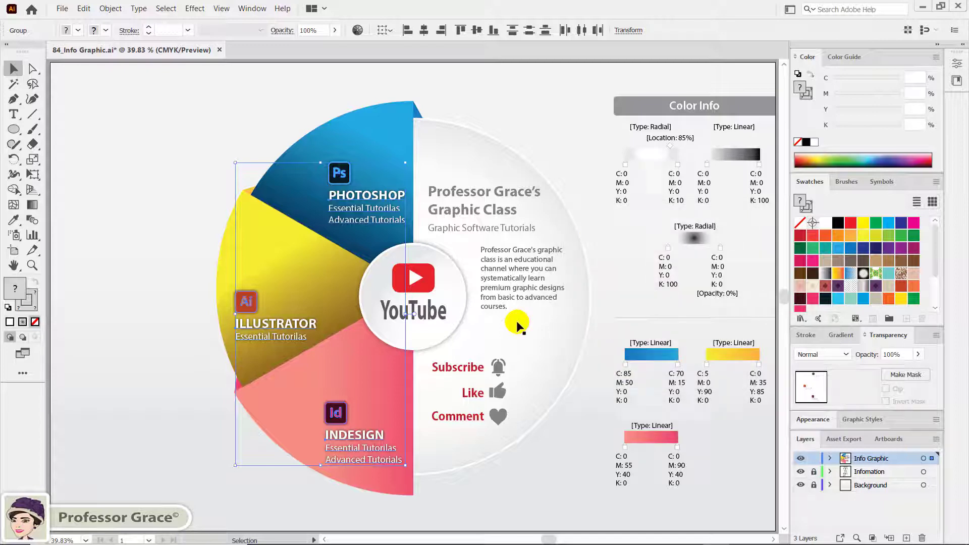
- Draw an ellipse at an exact size of 26 cm wide by 3 cm high, beside the infographic
{"action": "key", "text": "l"}
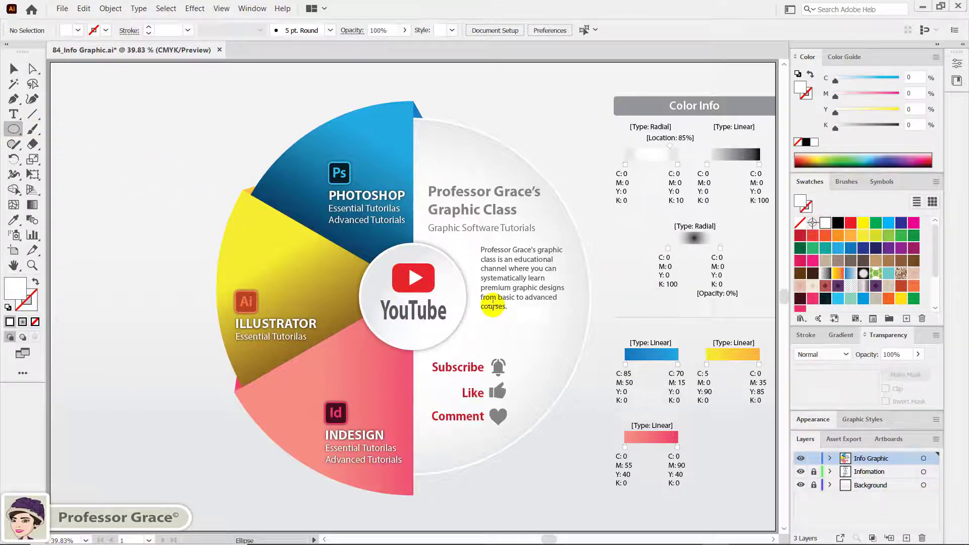
{"action": "left_click", "coordinate": [557, 359]}
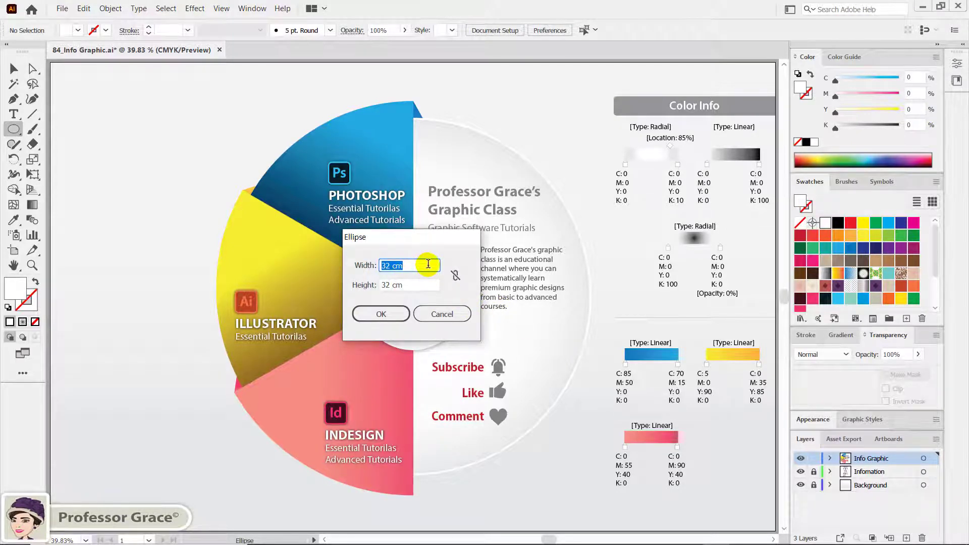
{"action": "type", "text": "26"}
{"action": "key", "text": "Tab"}
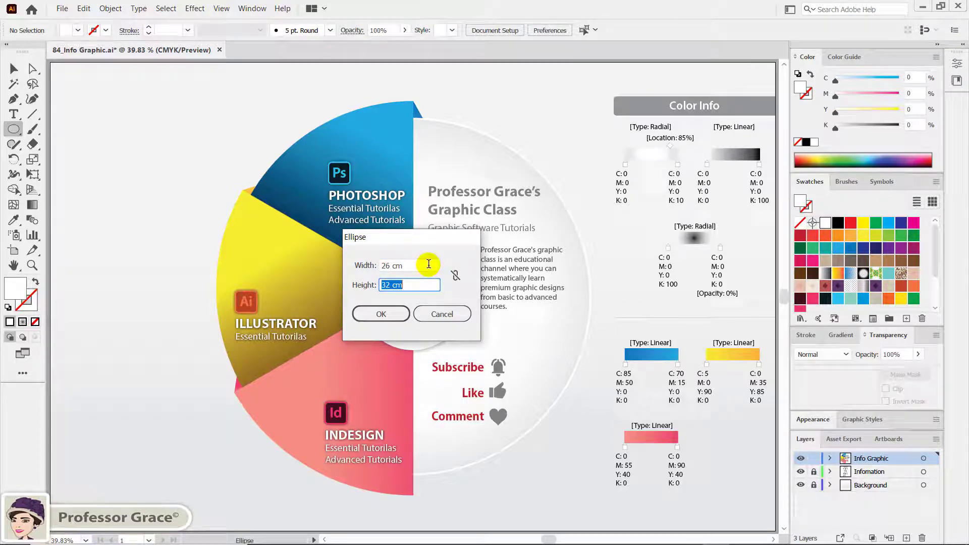
{"action": "type", "text": "3"}
{"action": "key", "text": "Tab"}
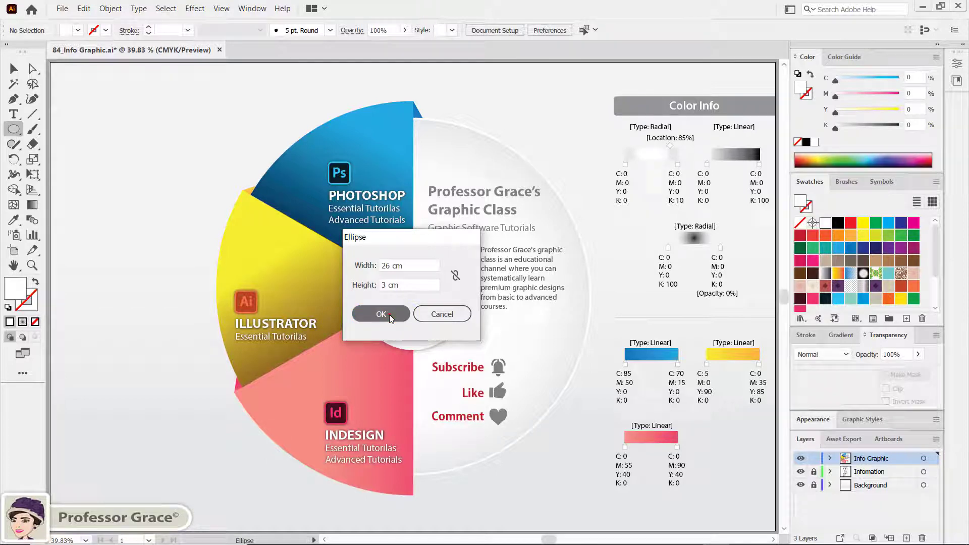
{"action": "left_click", "coordinate": [390, 314]}
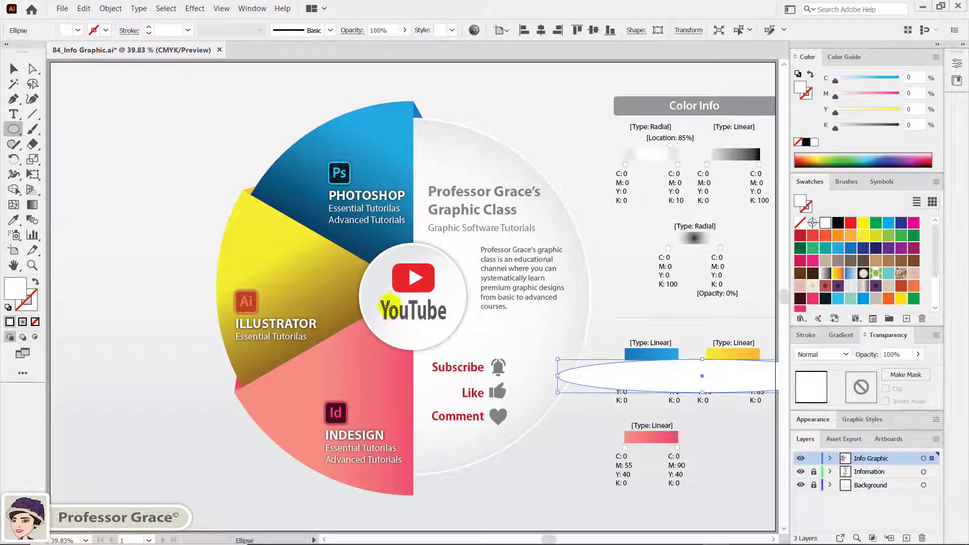
- Move the ellipse under the pie, send it behind the slices, and centre it
{"action": "key", "text": "ctrl"}
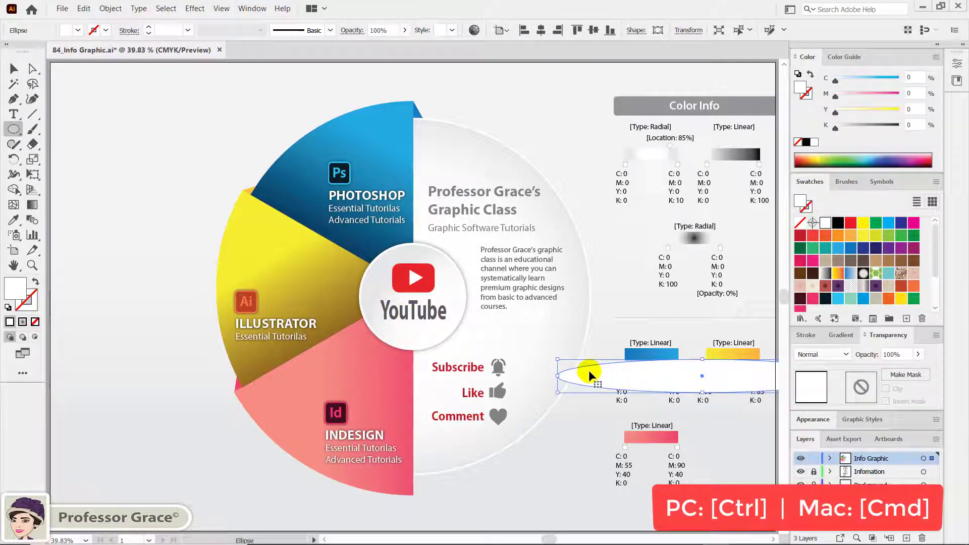
{"action": "left_click_drag", "start_coordinate": [714, 376], "coordinate": [422, 494]}
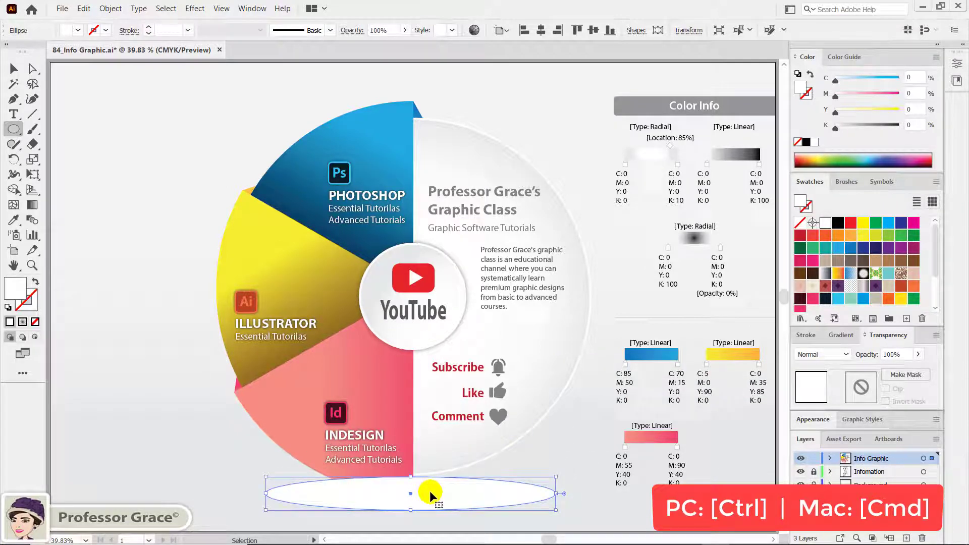
{"action": "key", "text": "ctrl+shift+bracketleft"}
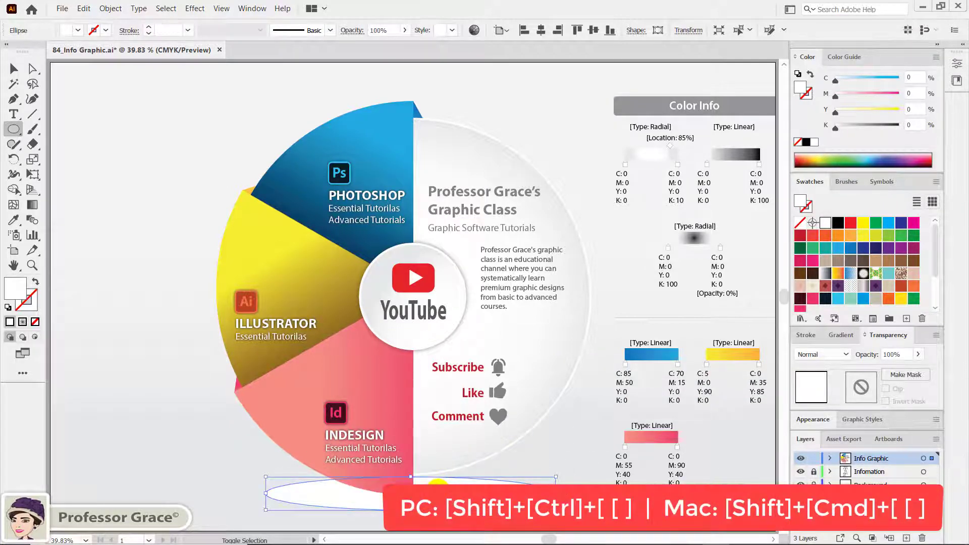
{"action": "key", "text": "ctrl+shift+bracketleft"}
{"action": "left_click_drag", "start_coordinate": [439, 488], "coordinate": [440, 490]}
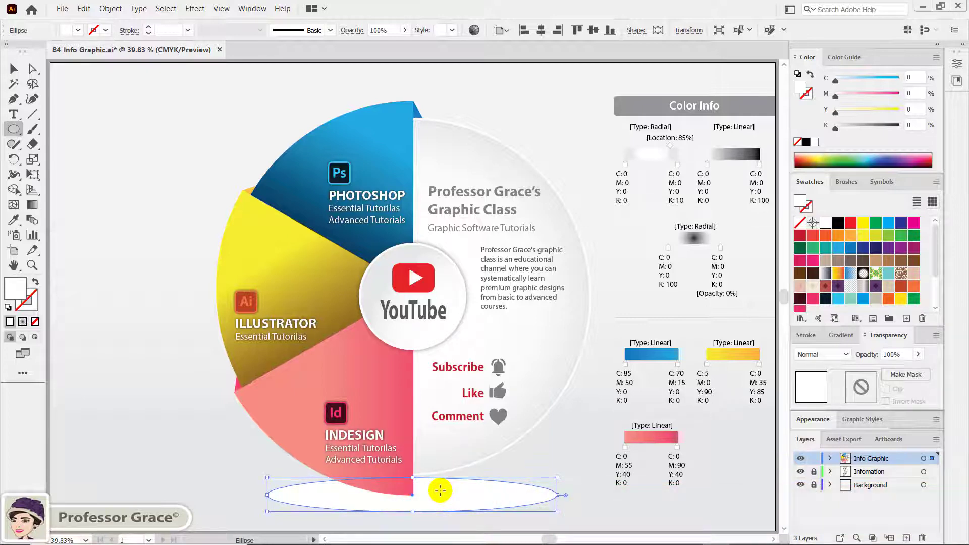
{"action": "key", "text": "i"}
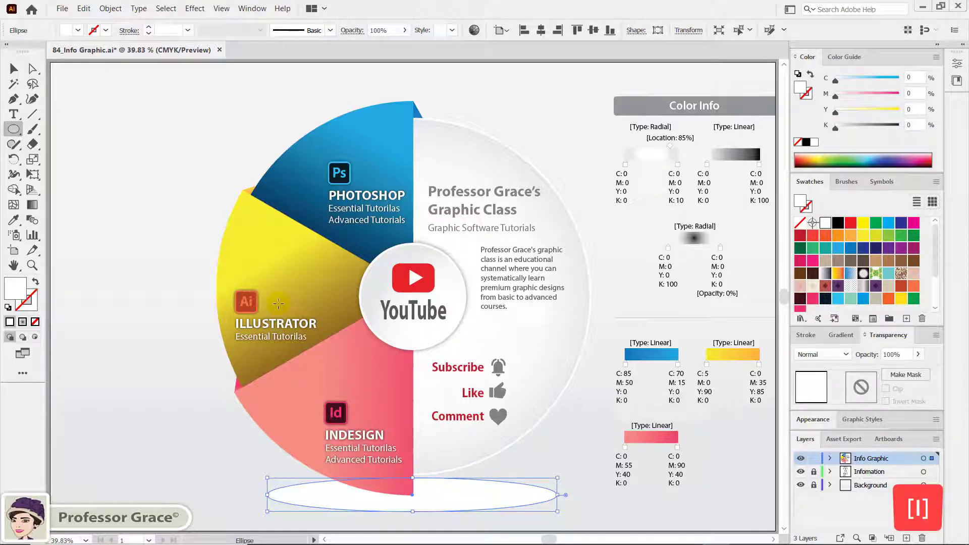
{"action": "left_click", "coordinate": [14, 221]}
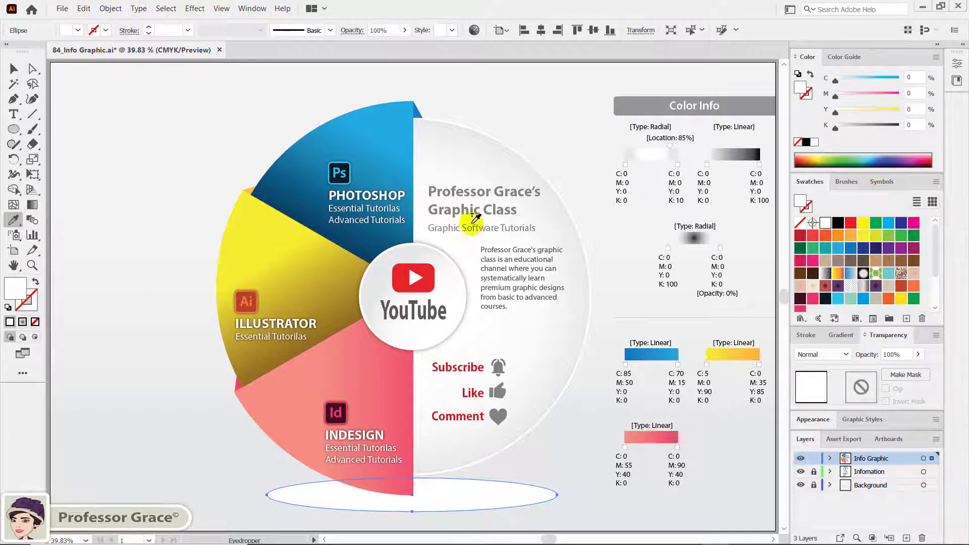
- Fill the ellipse with the black radial gradient sample and set its opacity to 50%
{"action": "left_click", "coordinate": [688, 235]}
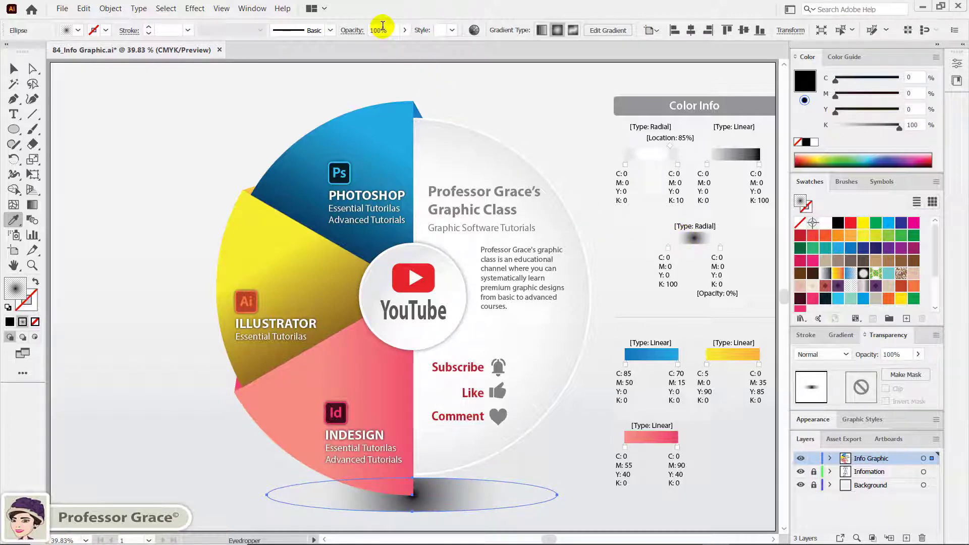
{"action": "left_click", "coordinate": [391, 31]}
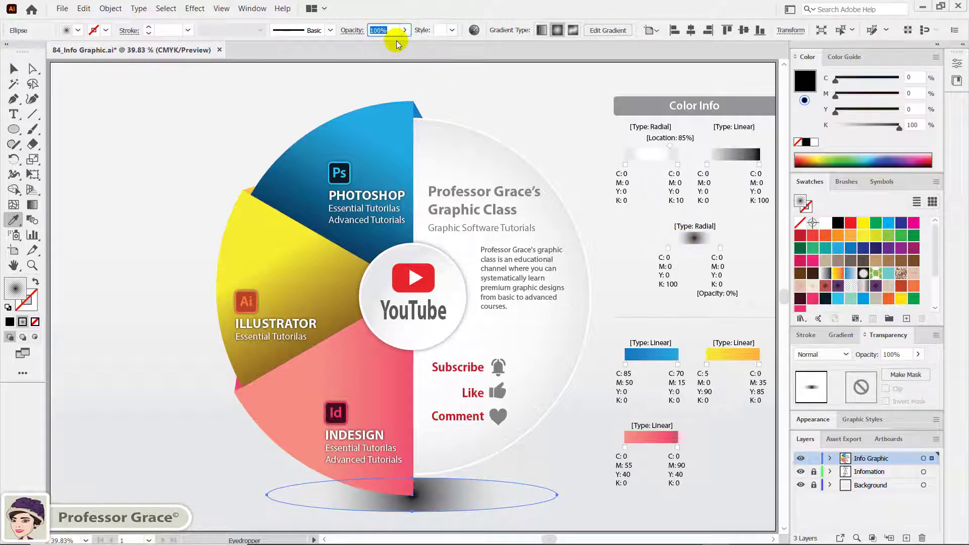
{"action": "type", "text": "50"}
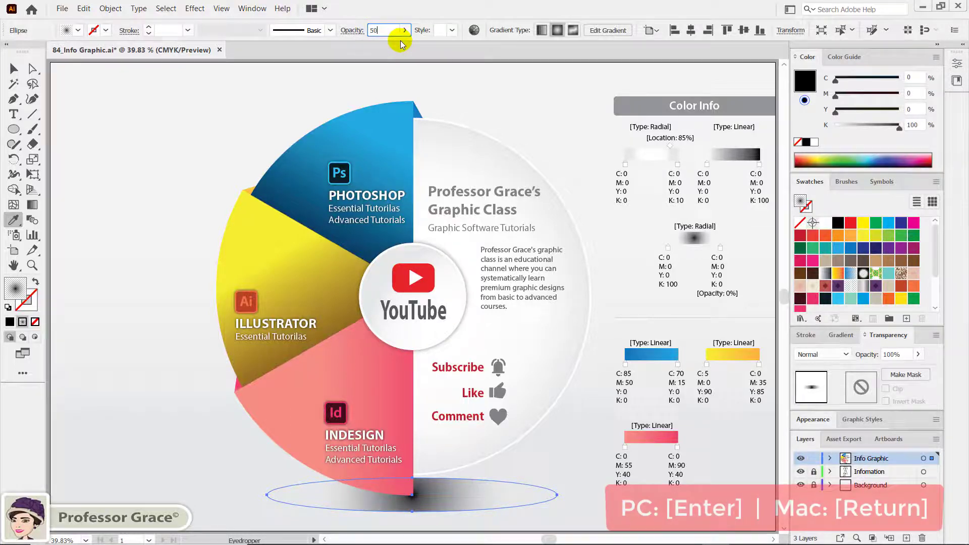
{"action": "key", "text": "Return"}
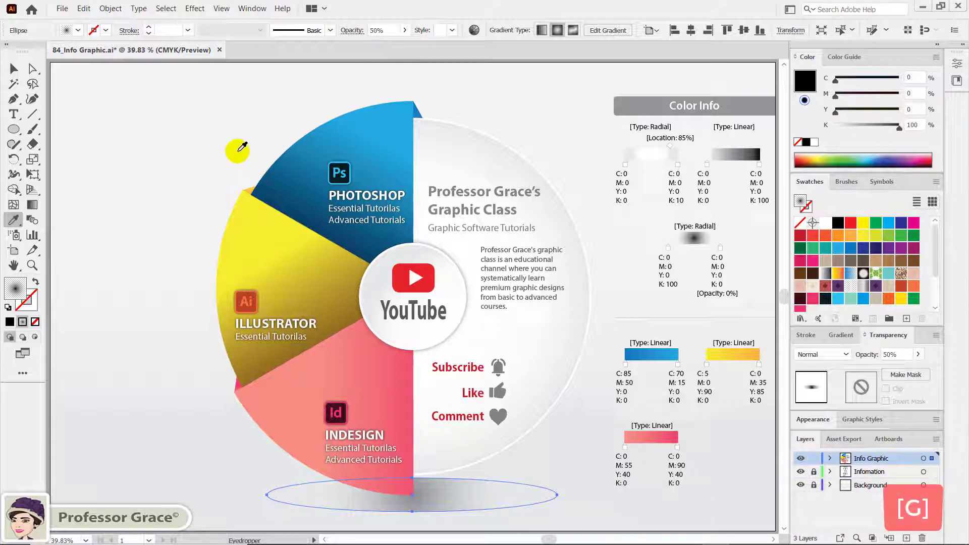
- Stretch the radial gradient wide and flat across the ellipse so it reads as a soft shadow
{"action": "left_click", "coordinate": [32, 205]}
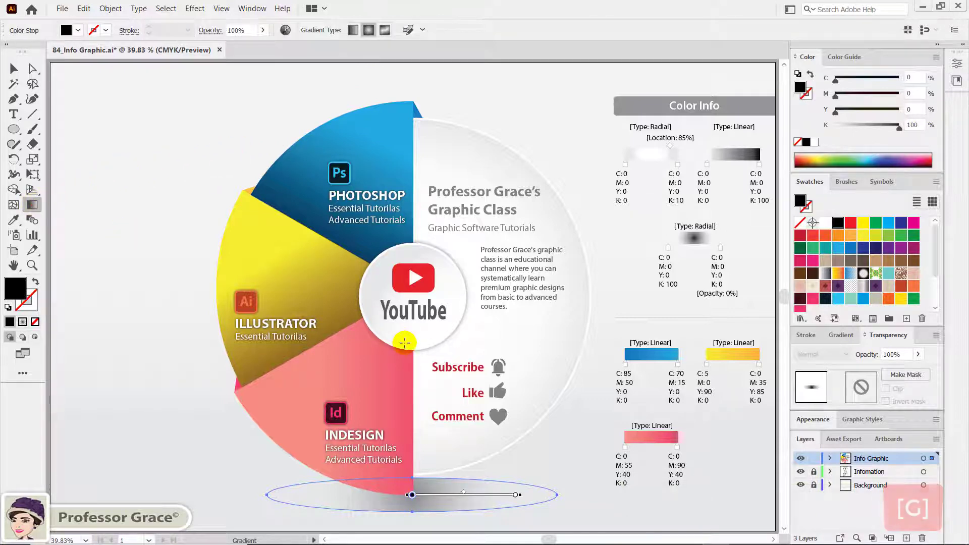
{"action": "mouse_move", "coordinate": [308, 496]}
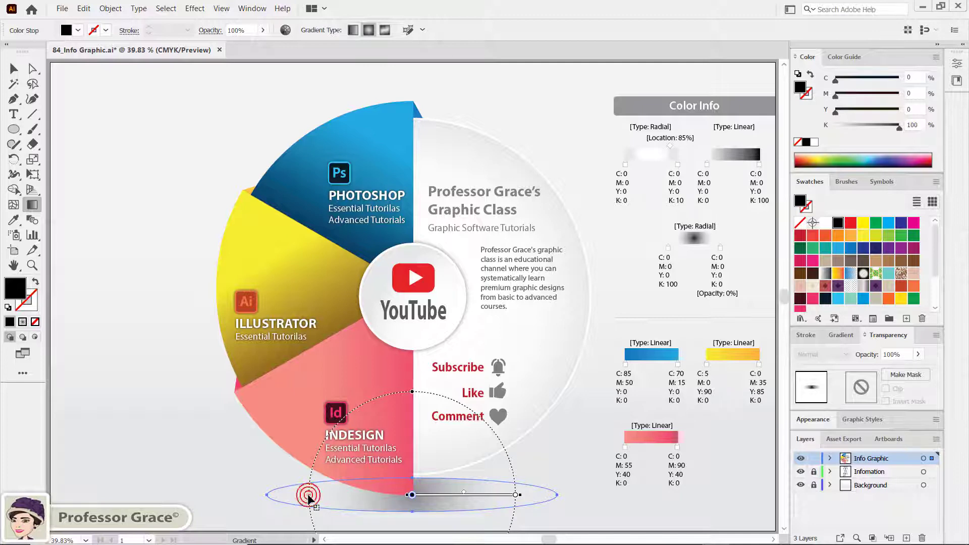
{"action": "left_click_drag", "start_coordinate": [309, 497], "coordinate": [267, 496]}
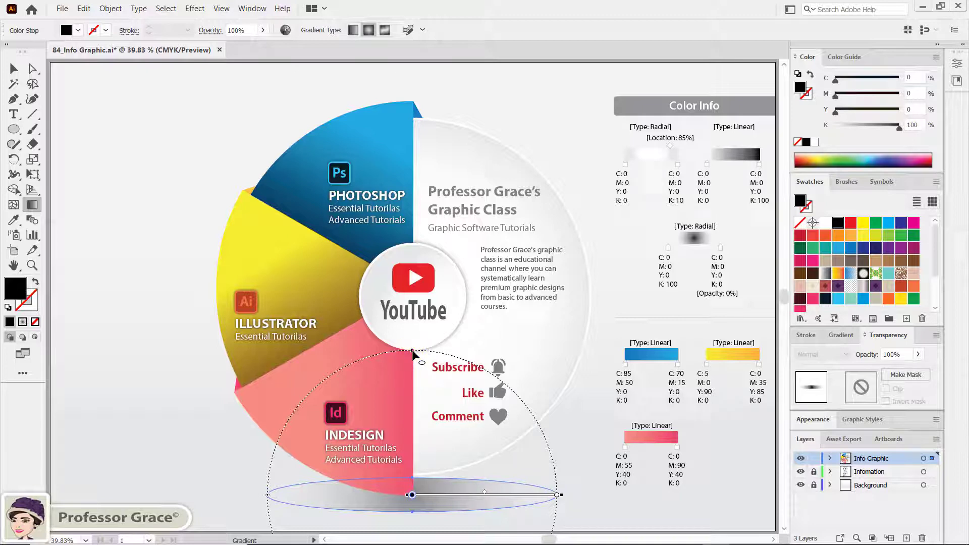
{"action": "left_click_drag", "start_coordinate": [413, 352], "coordinate": [400, 478]}
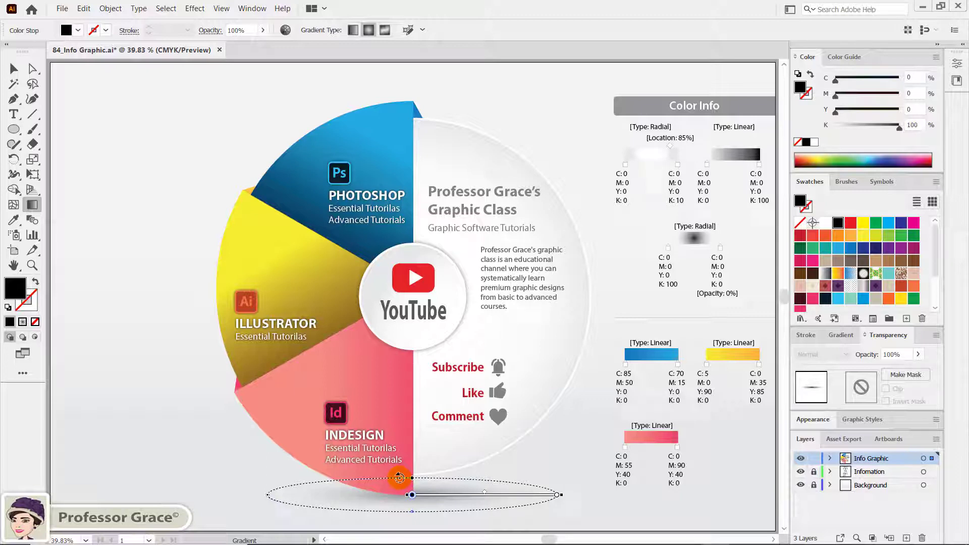
{"action": "left_click", "coordinate": [590, 472]}
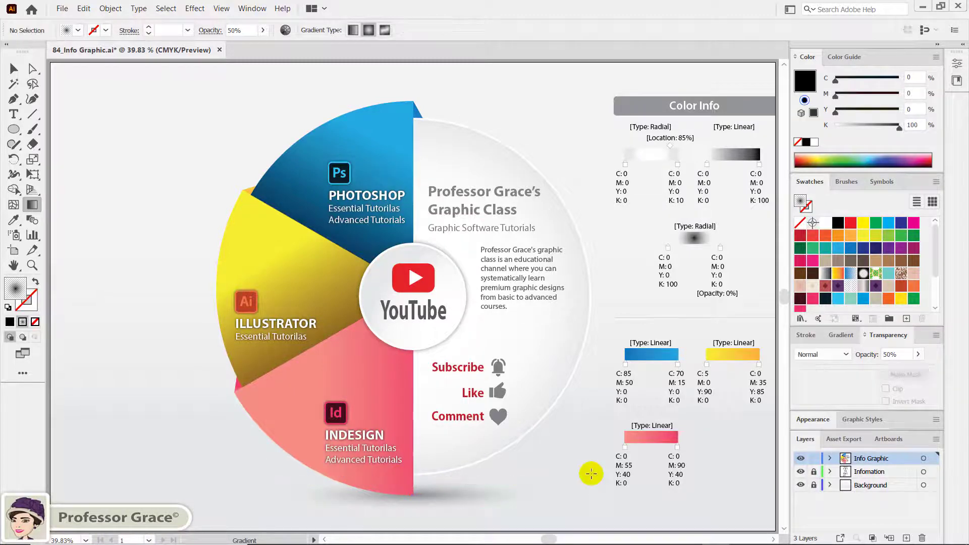
- Turn off the Information layer's visibility so only the finished infographic shows
{"action": "left_click", "coordinate": [801, 472]}
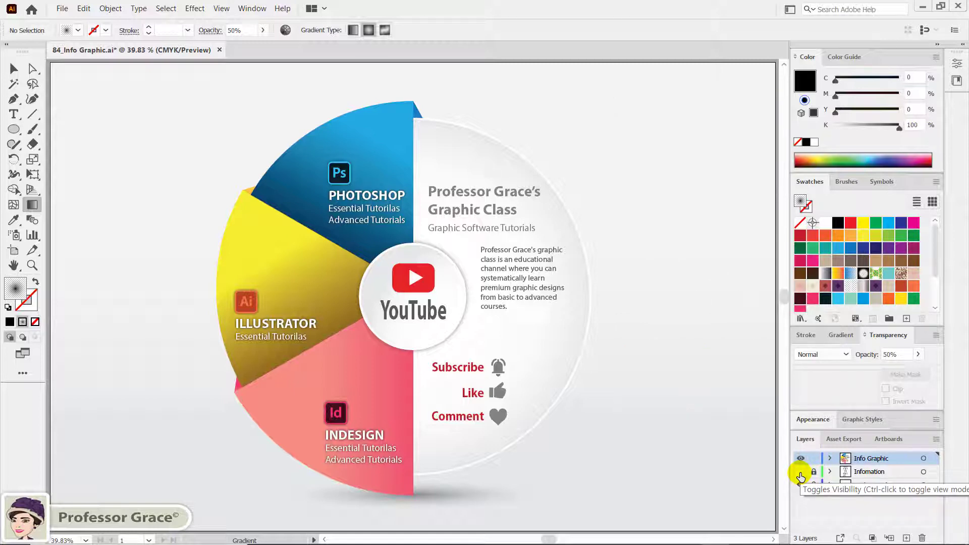
{"action": "key", "text": "v"}
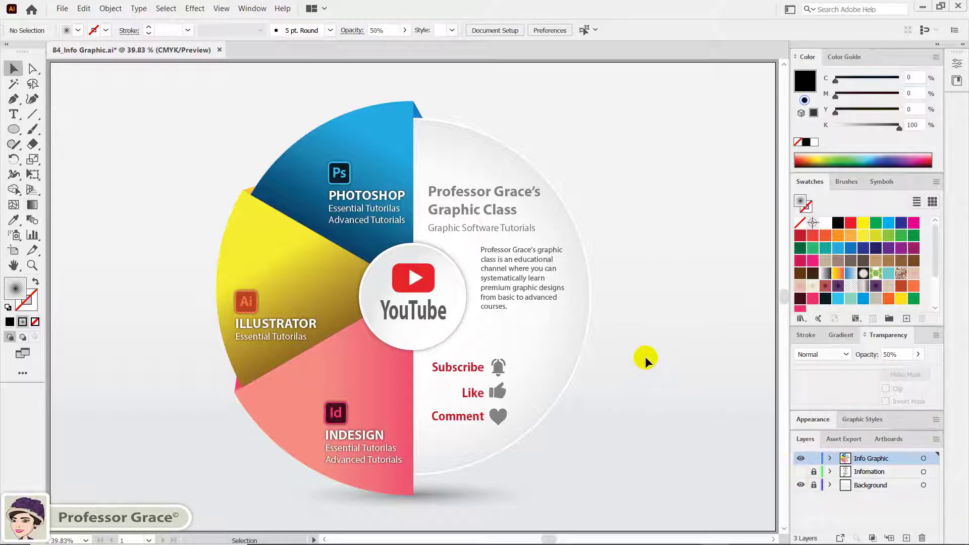